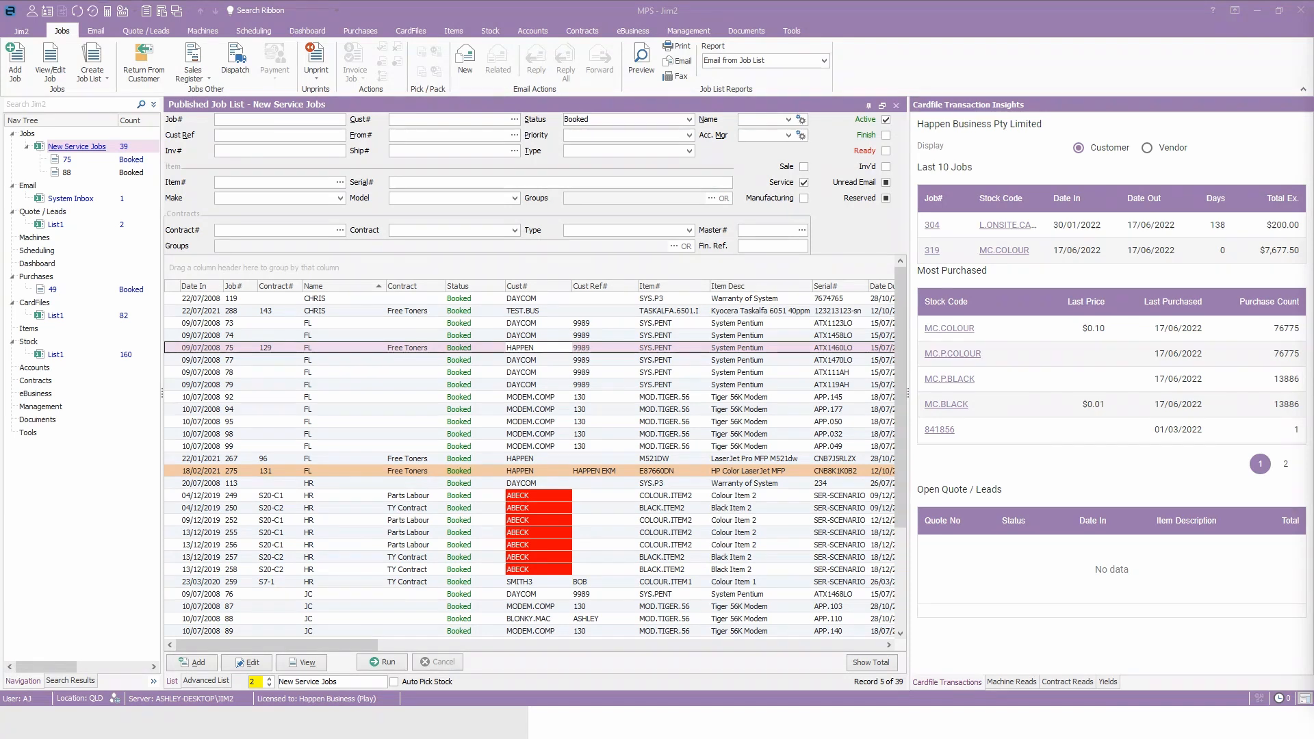
Open service job 88 and select the description of its TRANSISTOR stock line
left_click(66, 172)
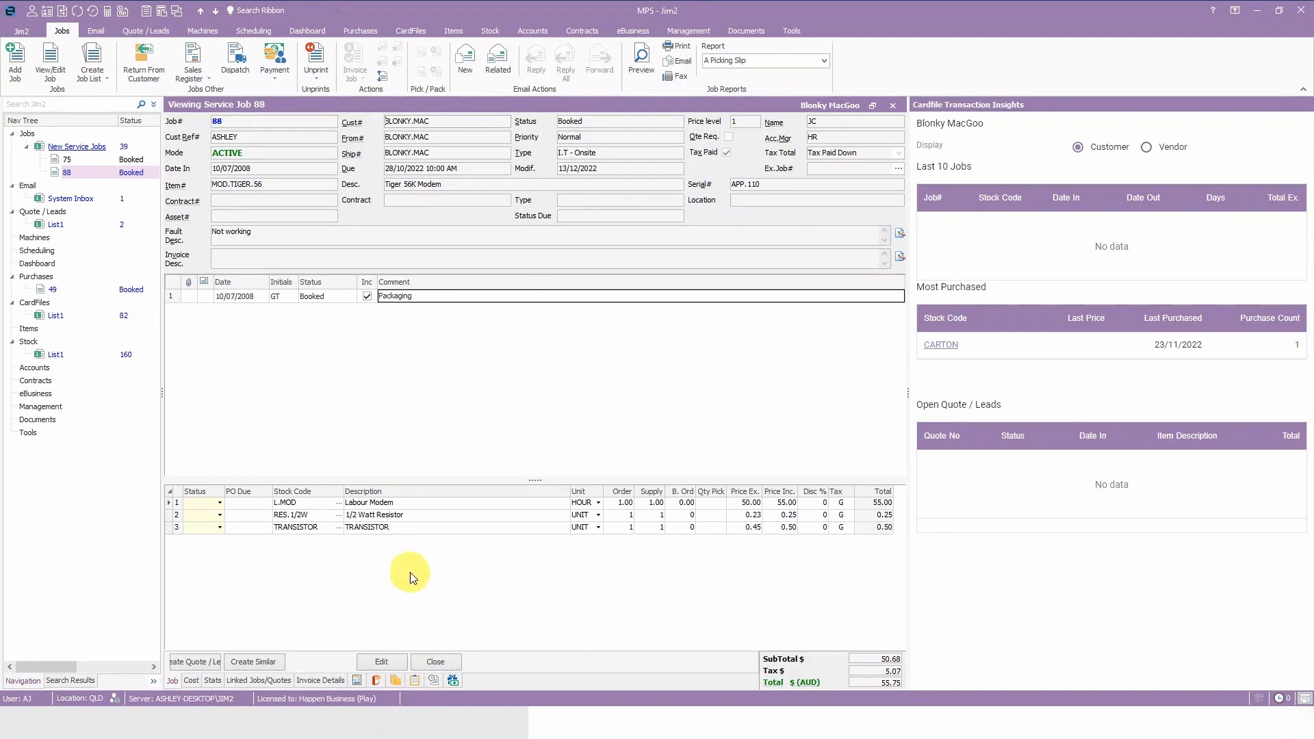
left_click(393, 544)
left_click(396, 525)
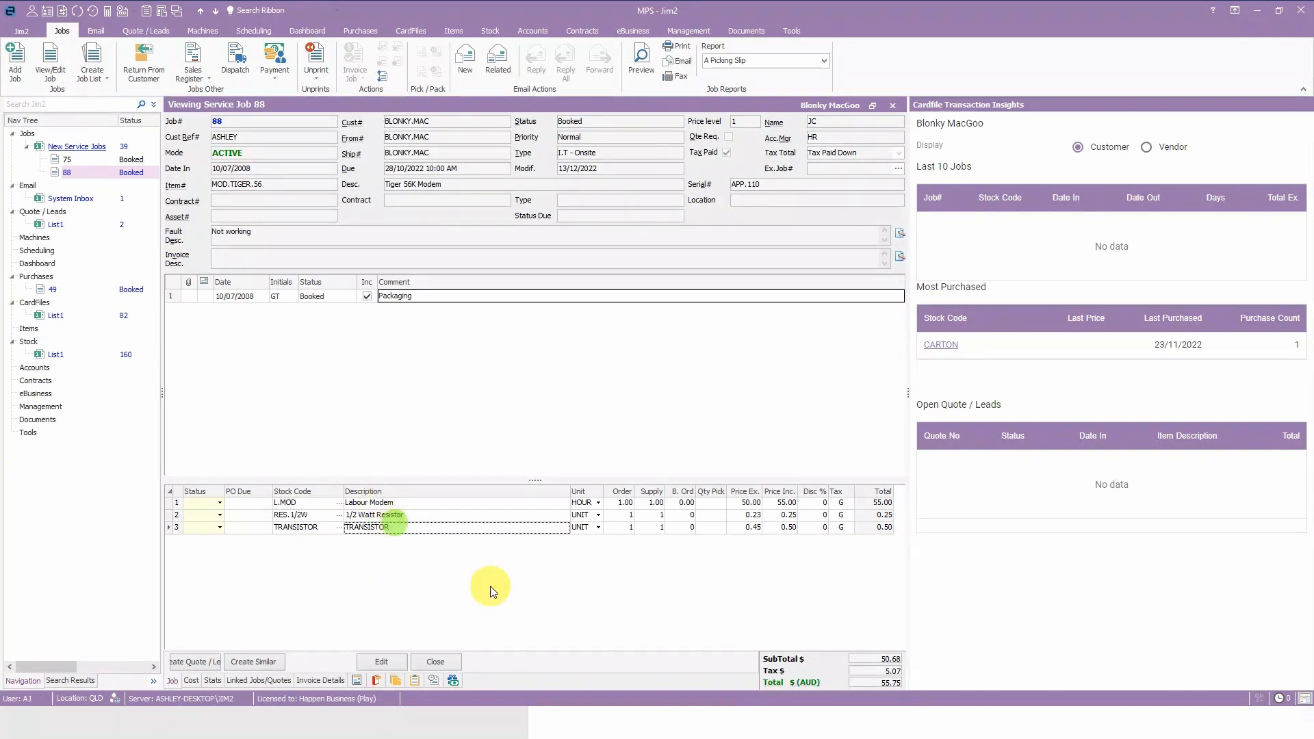
Examine the value search's field list and its Exact Match and Partial match options for the stock lines, and close the search
key("ctrl+f")
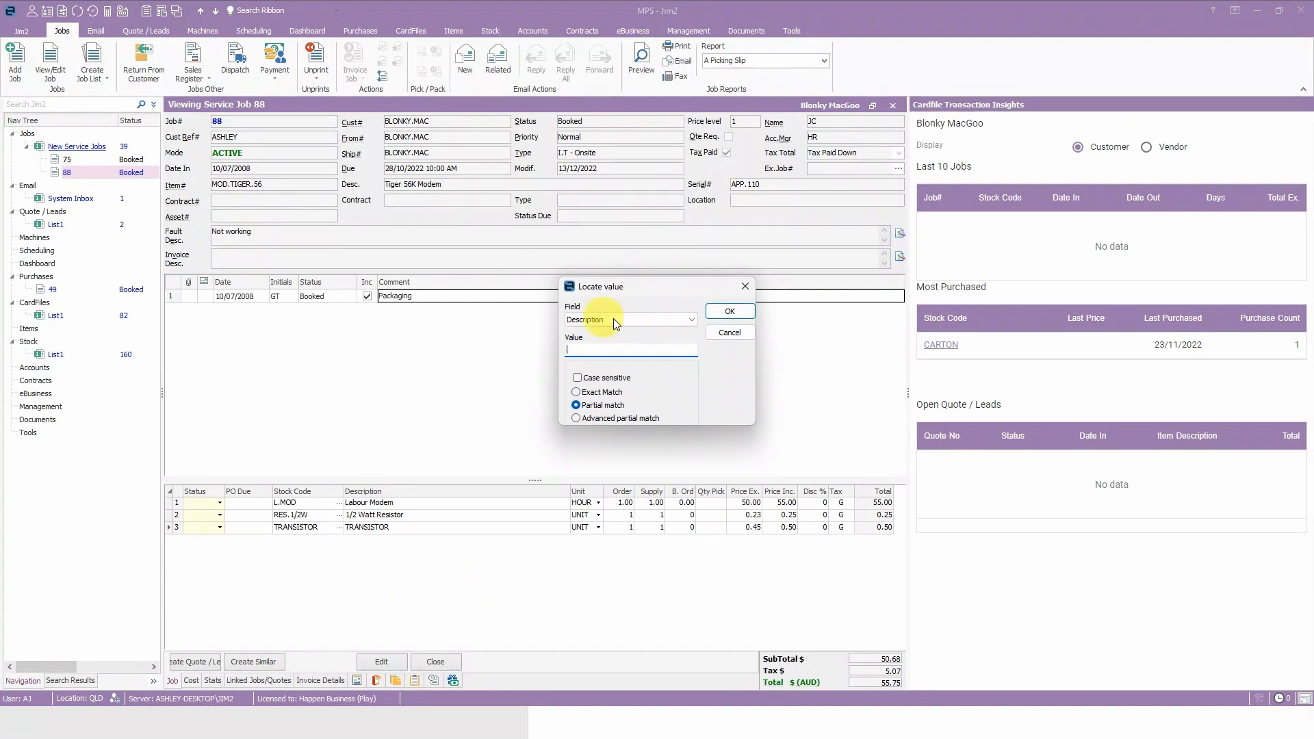
left_click(690, 320)
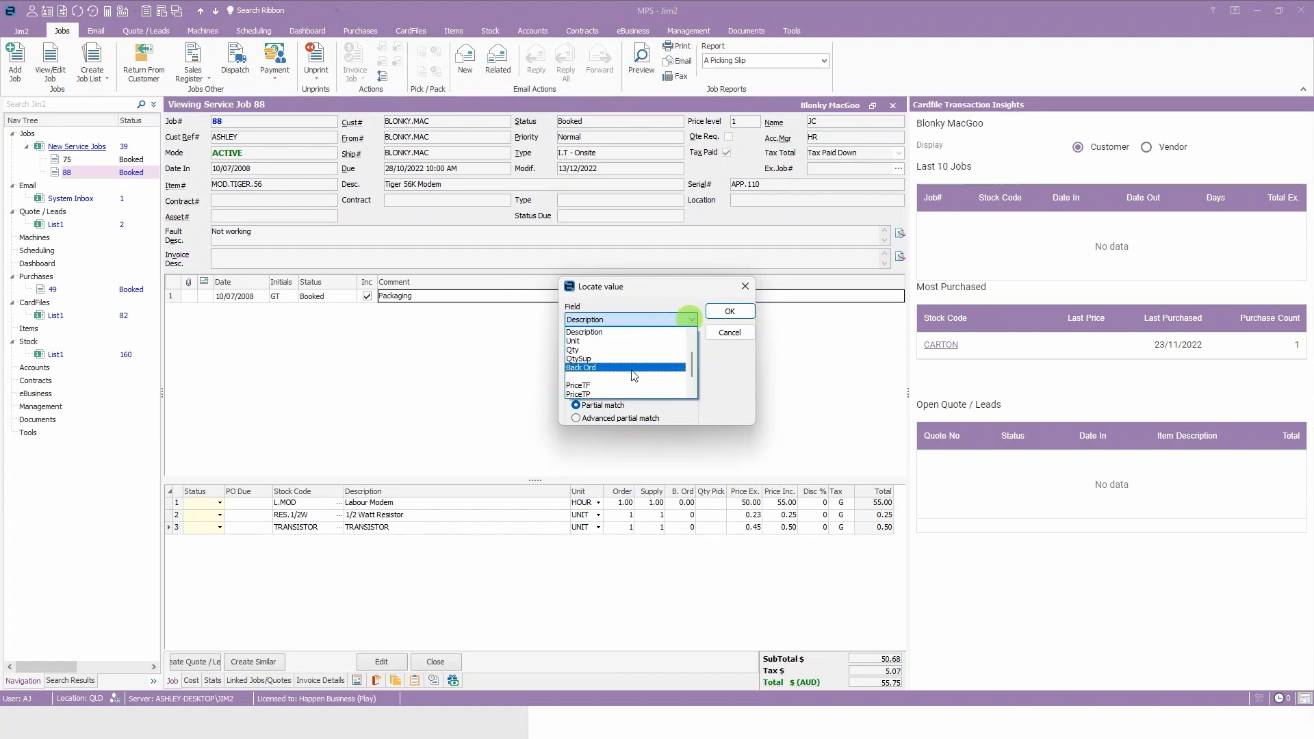
left_click(741, 384)
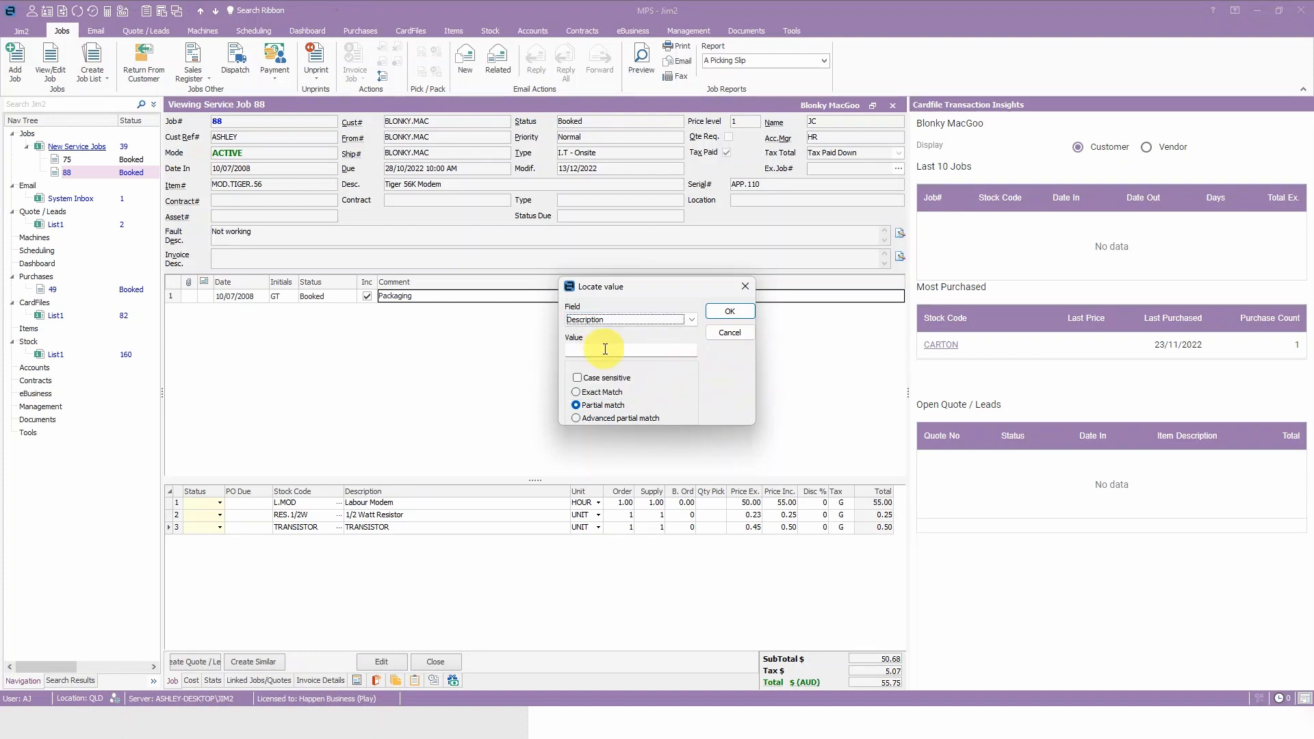
left_click(593, 394)
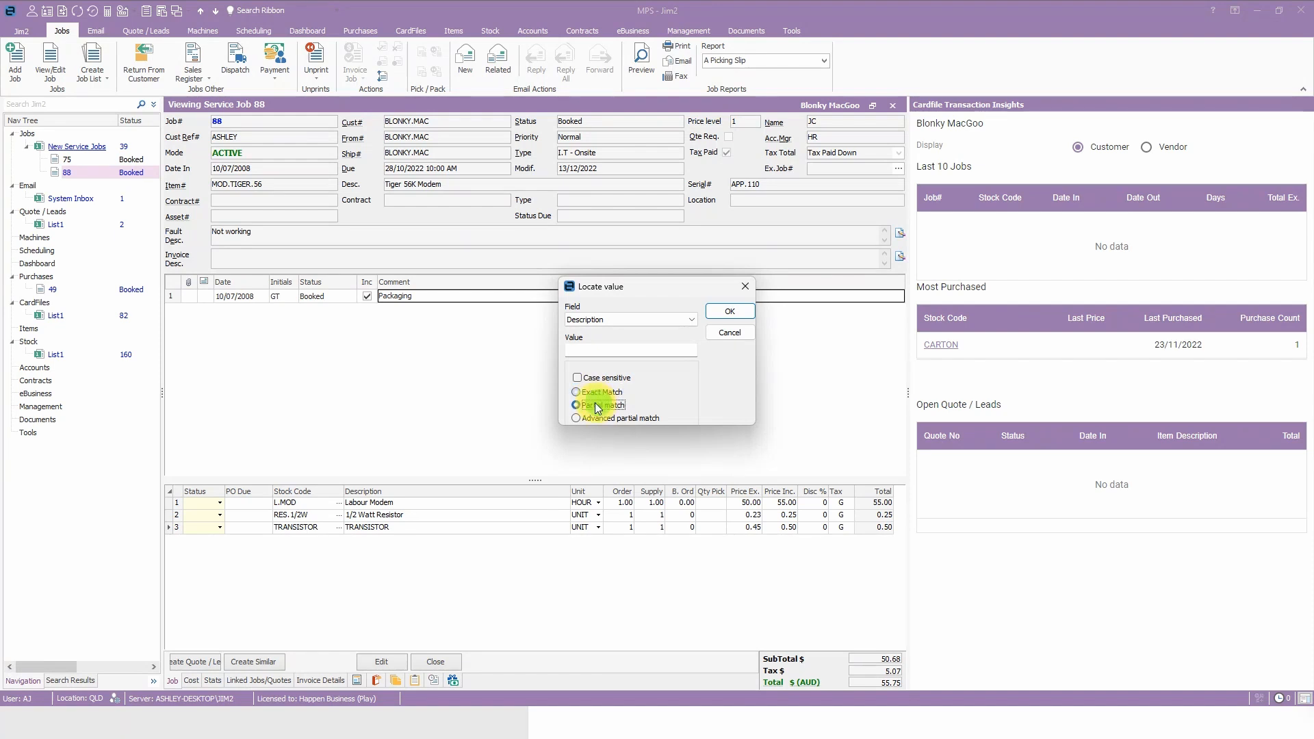
left_click(594, 406)
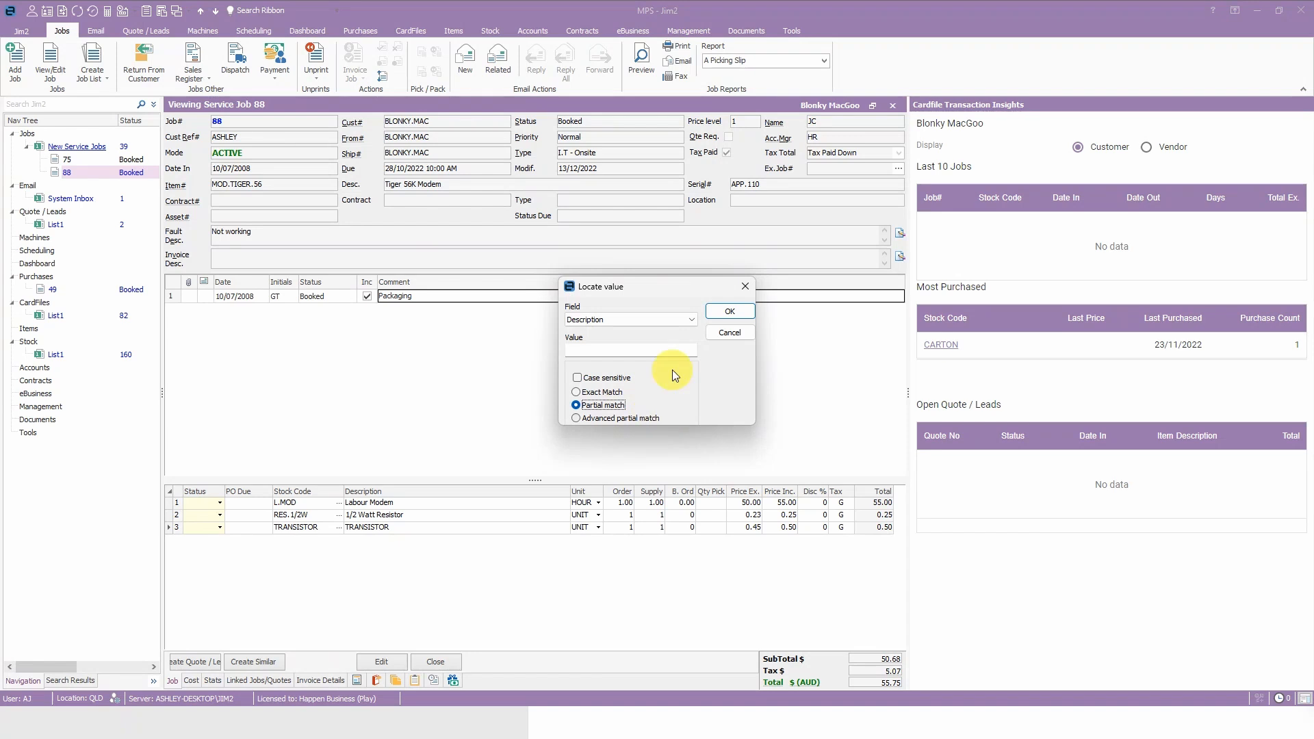
left_click(743, 288)
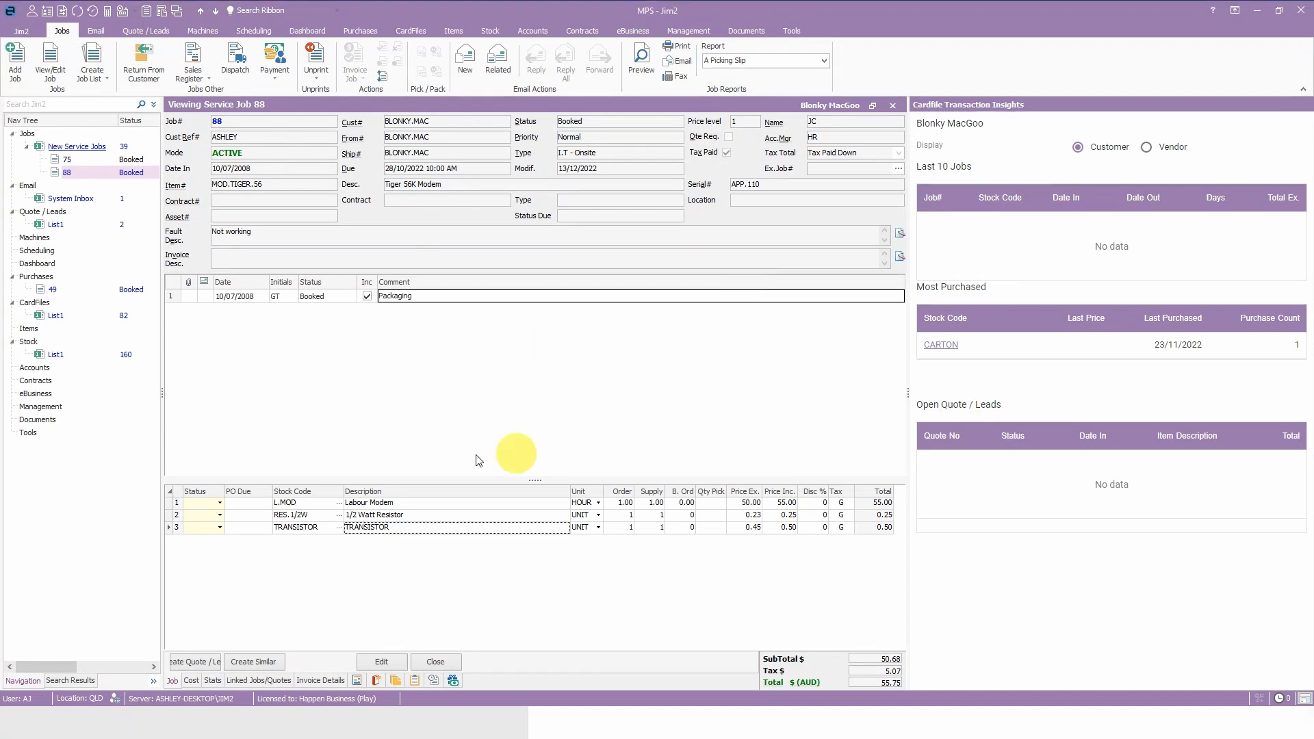
Start editing service job 88 and insert a blank stock line above the 1/2 Watt Resistor line
left_click(382, 661)
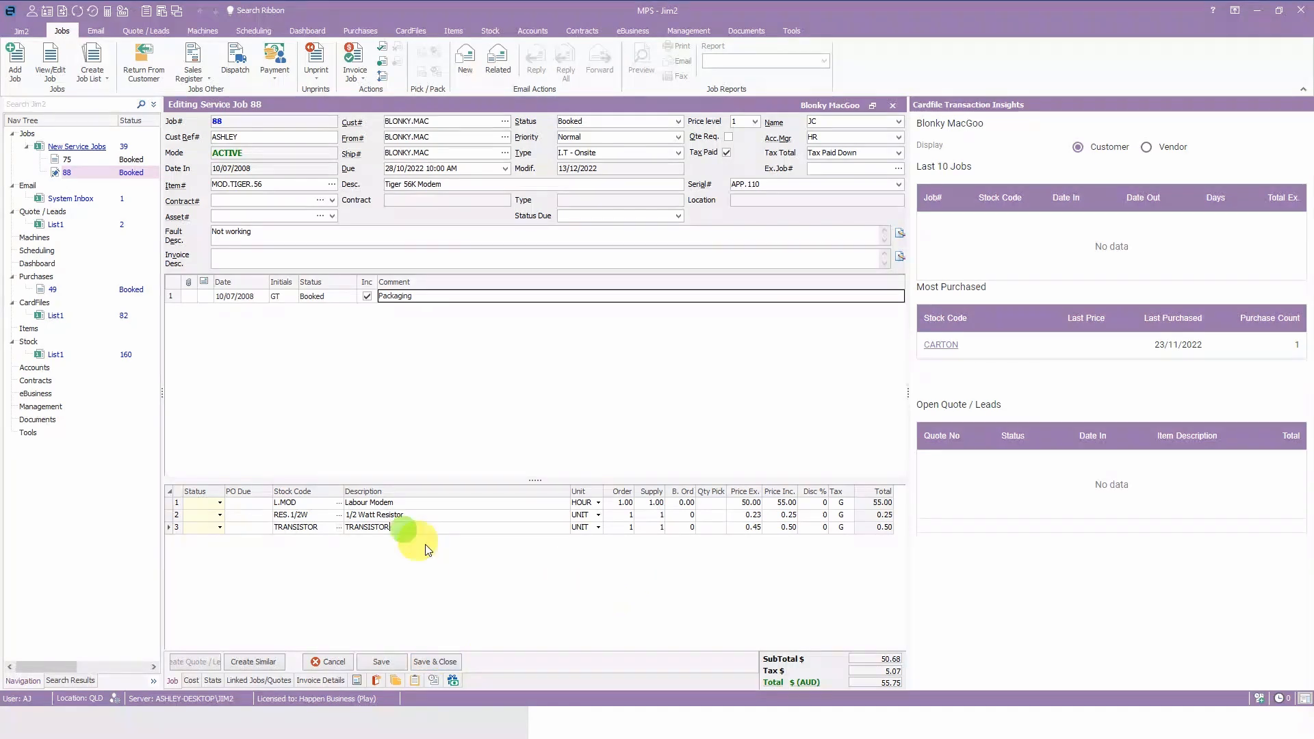
left_click(410, 528)
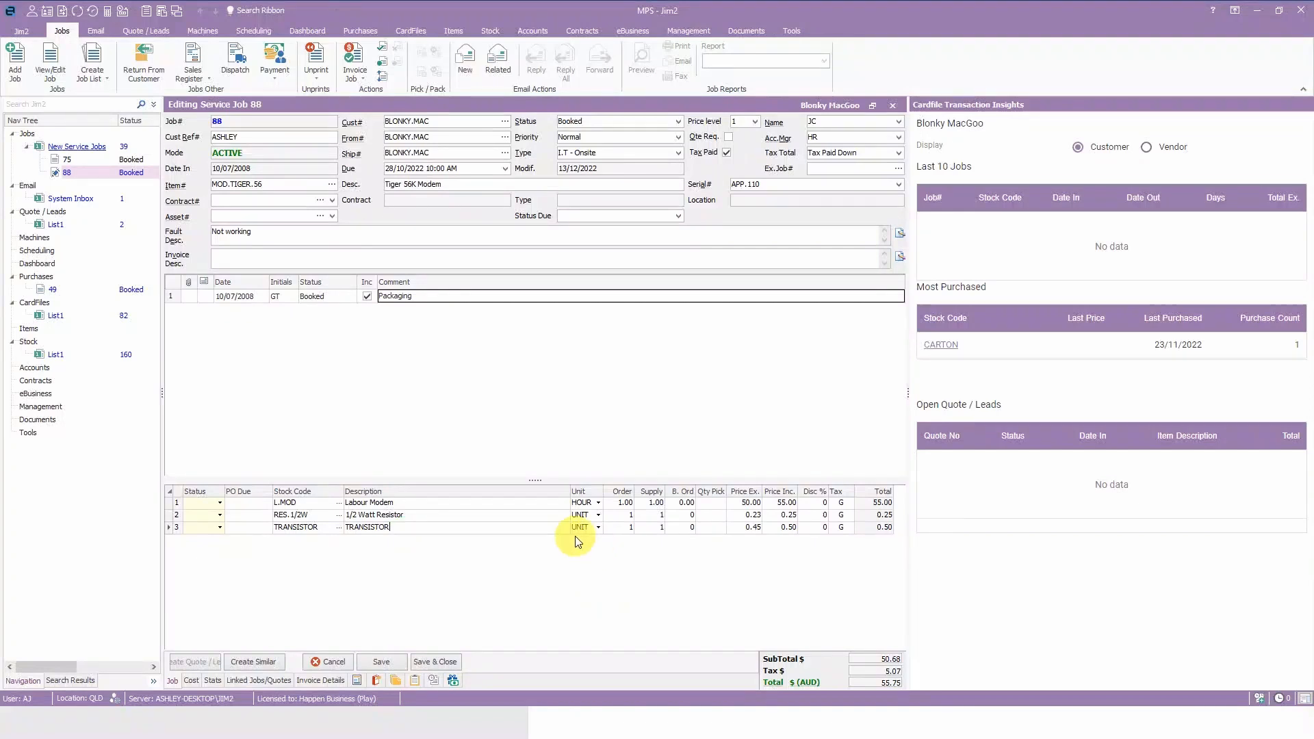
left_click(576, 537)
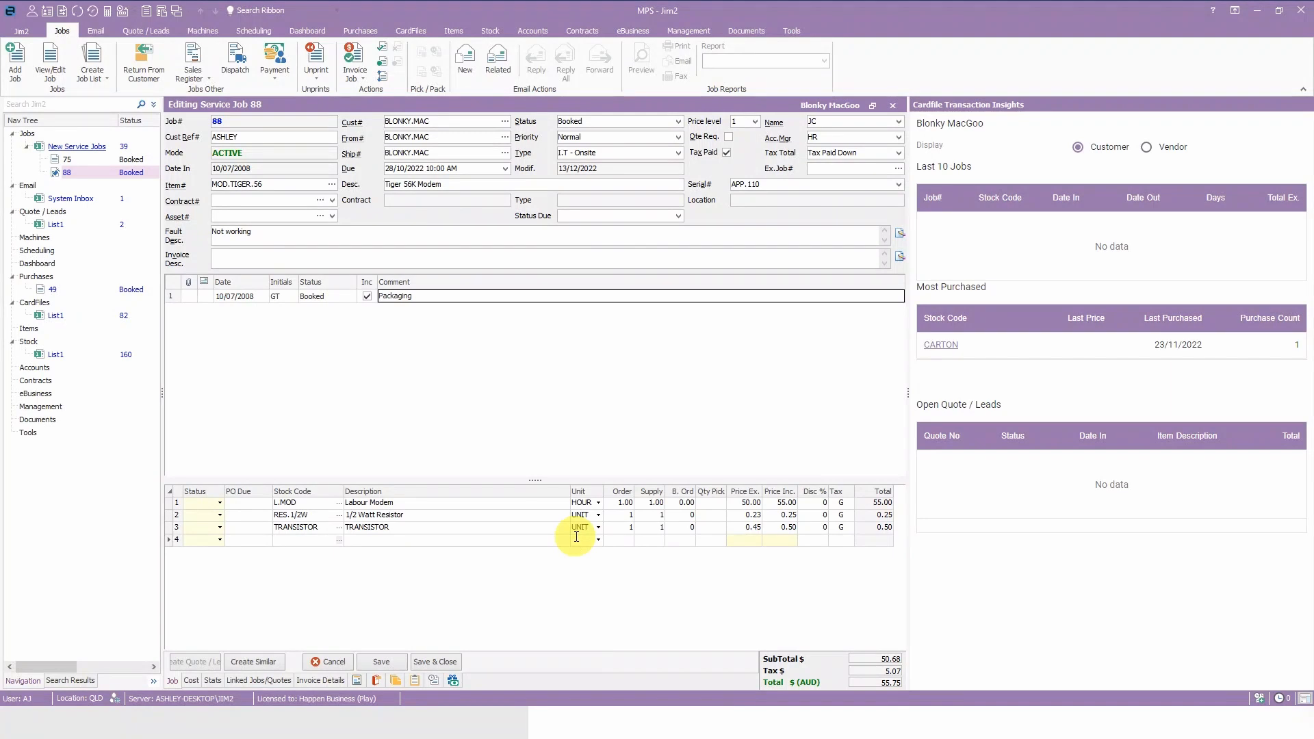
left_click(435, 518)
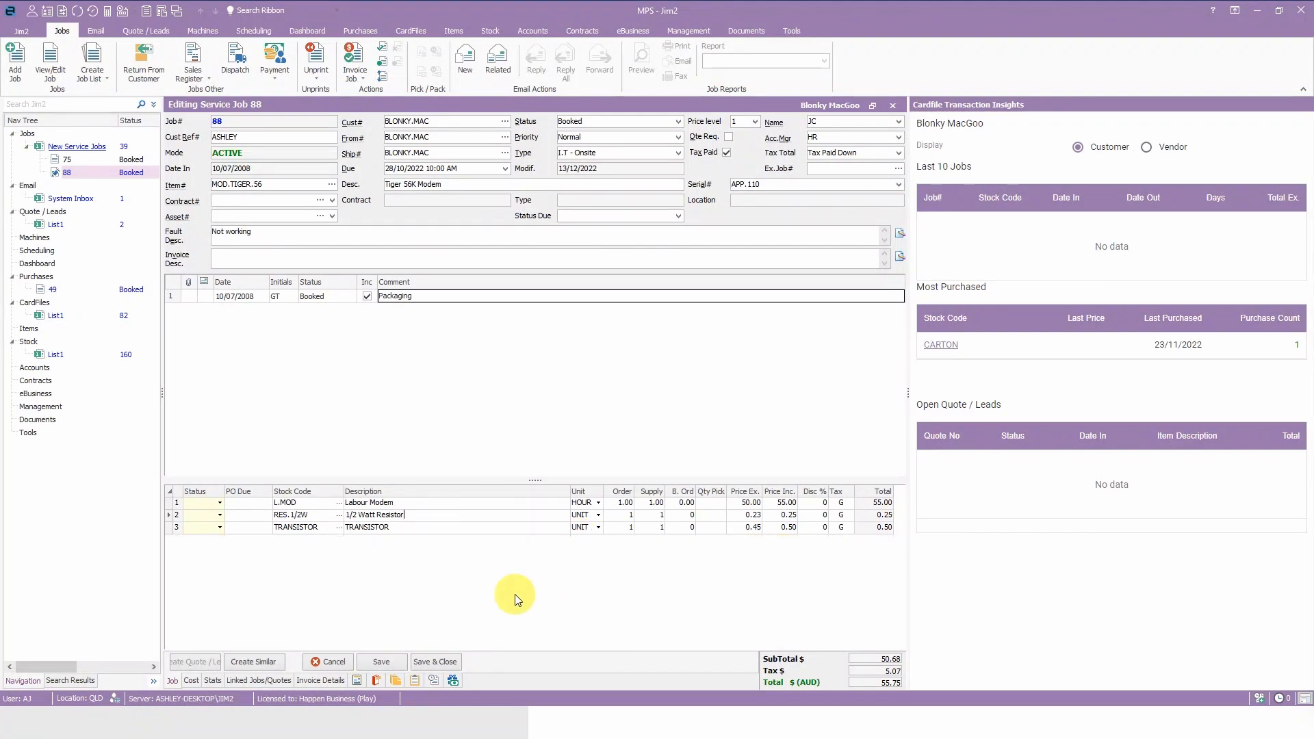
key("Insert")
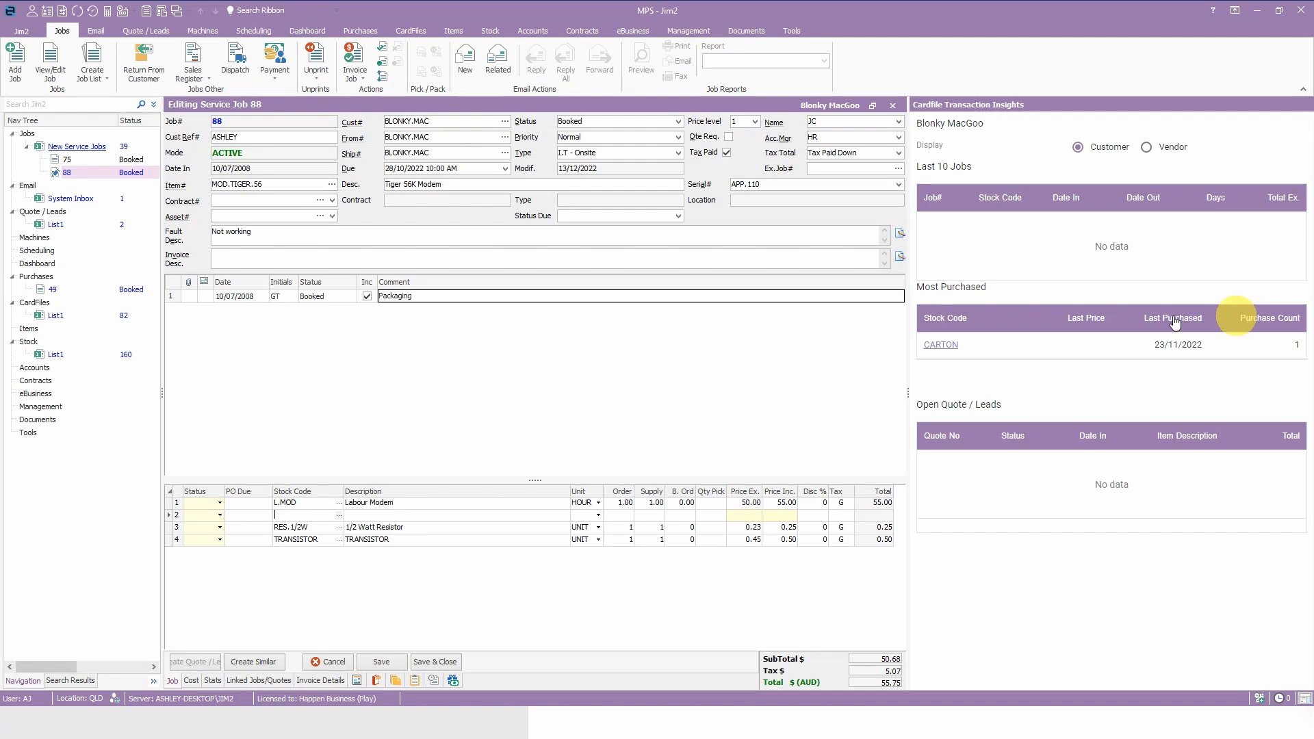
Cancel editing service job 88, discarding the blank stock line
left_click(520, 416)
left_click(329, 662)
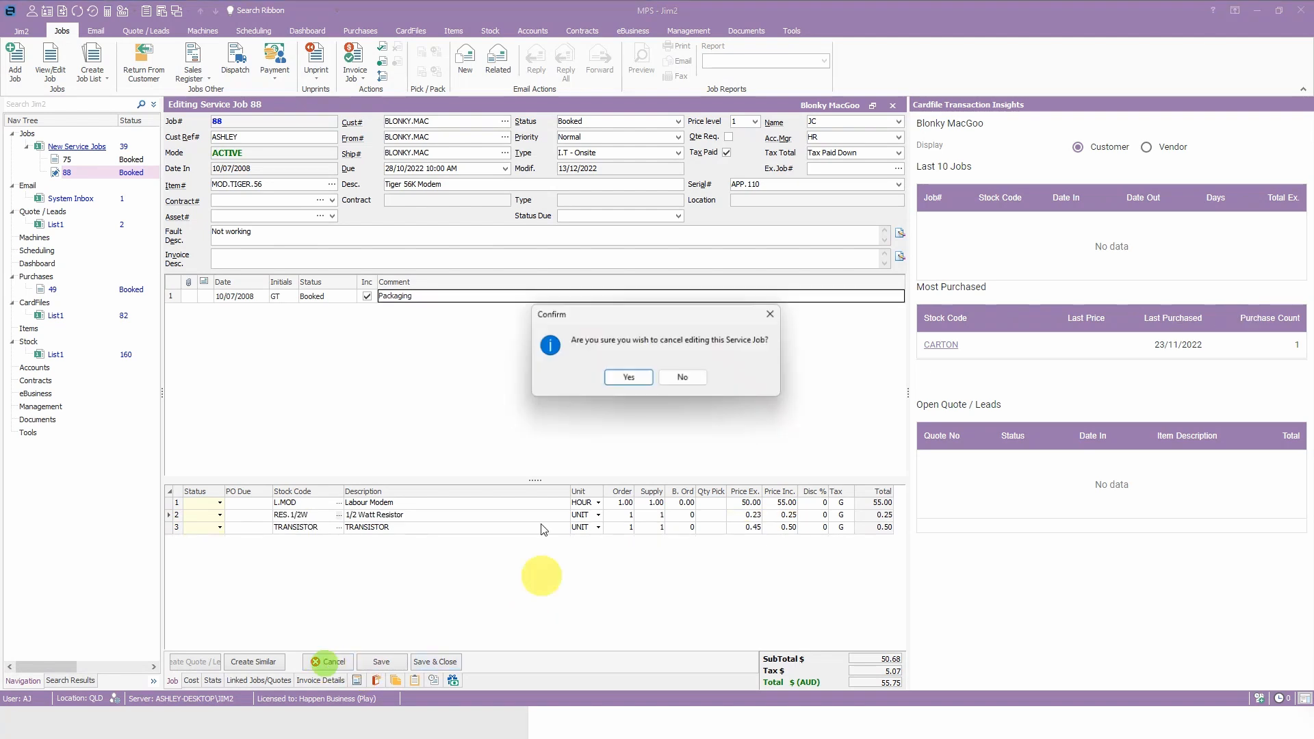
left_click(628, 378)
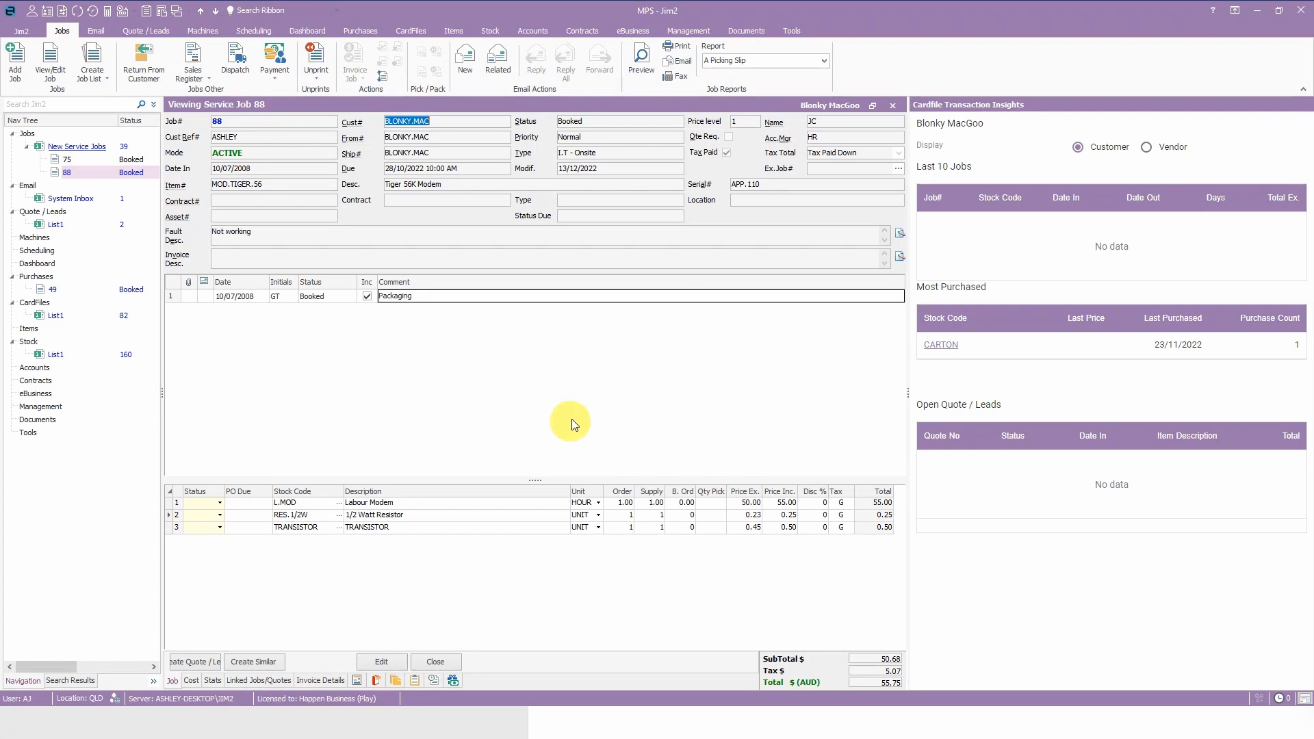
Switch to File Explorer, copy the Webinars Word document and paste it into Jim2 as a new document for job 88
mouse_move(463, 737)
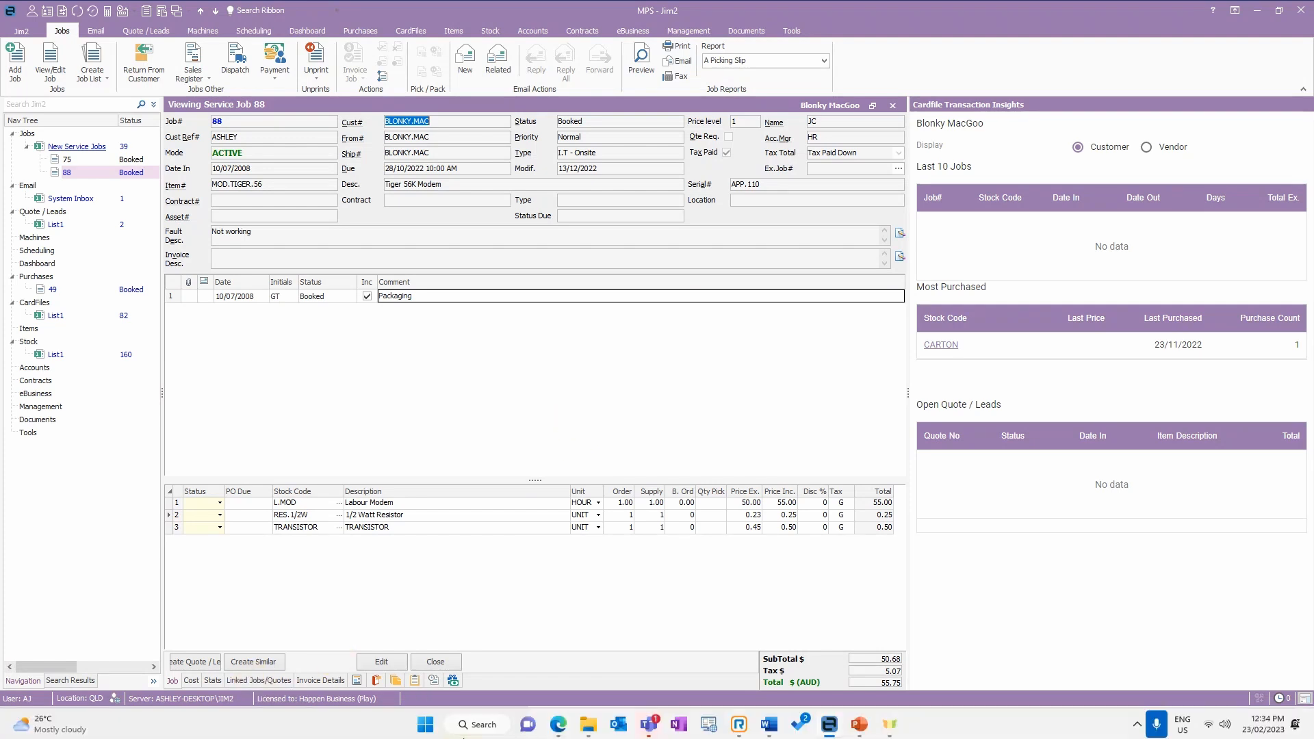
left_click(588, 724)
left_click(397, 395)
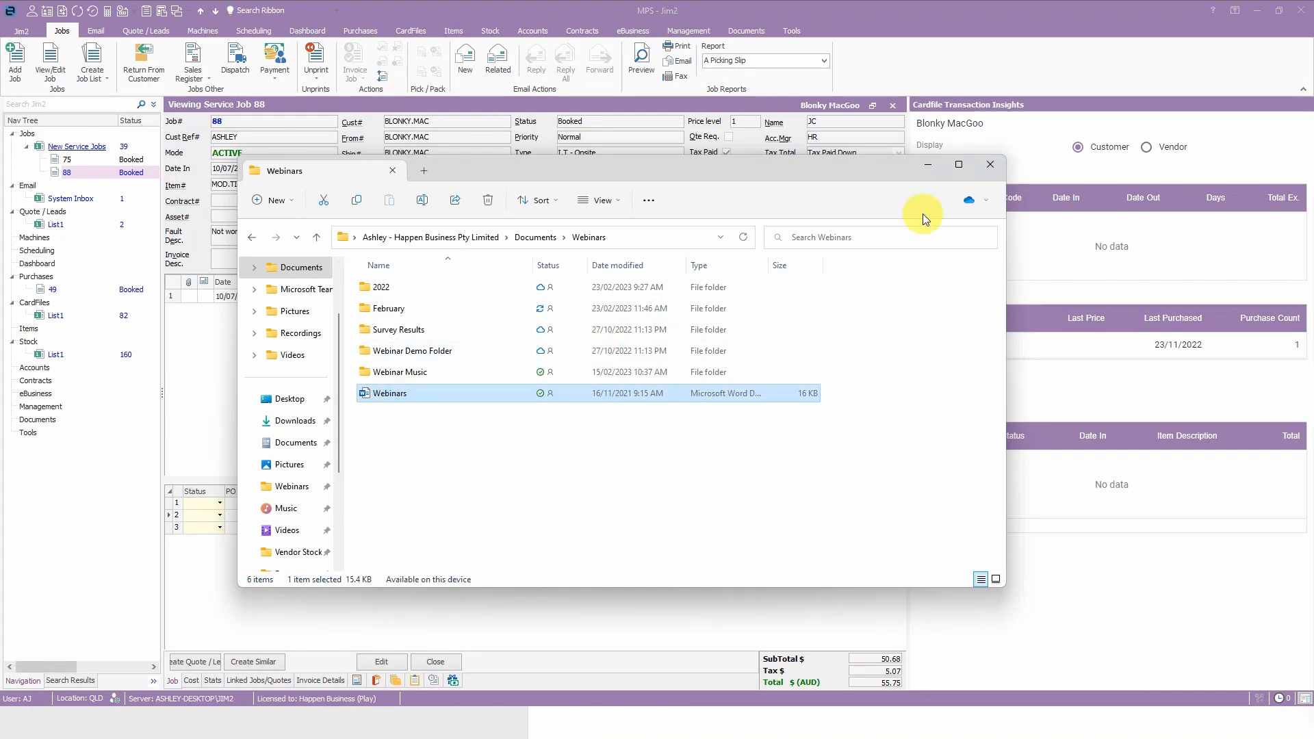
left_click(929, 165)
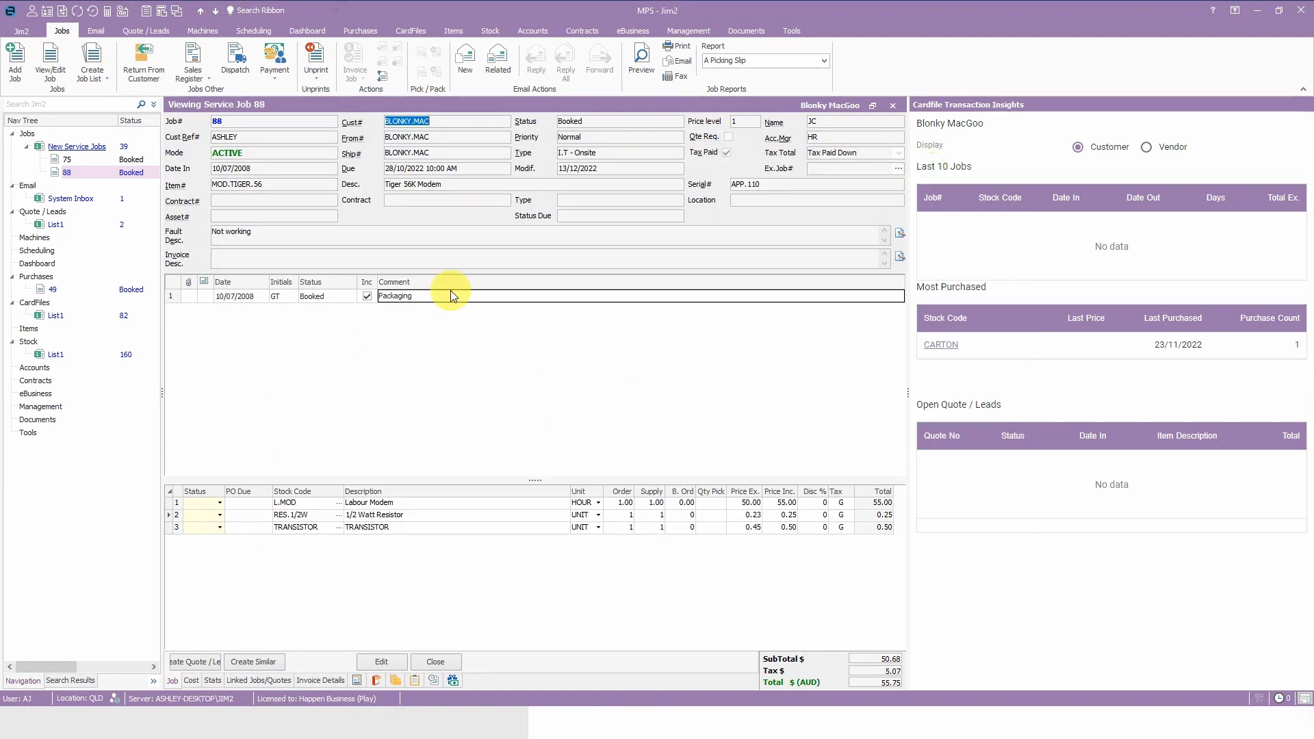
left_click(161, 14)
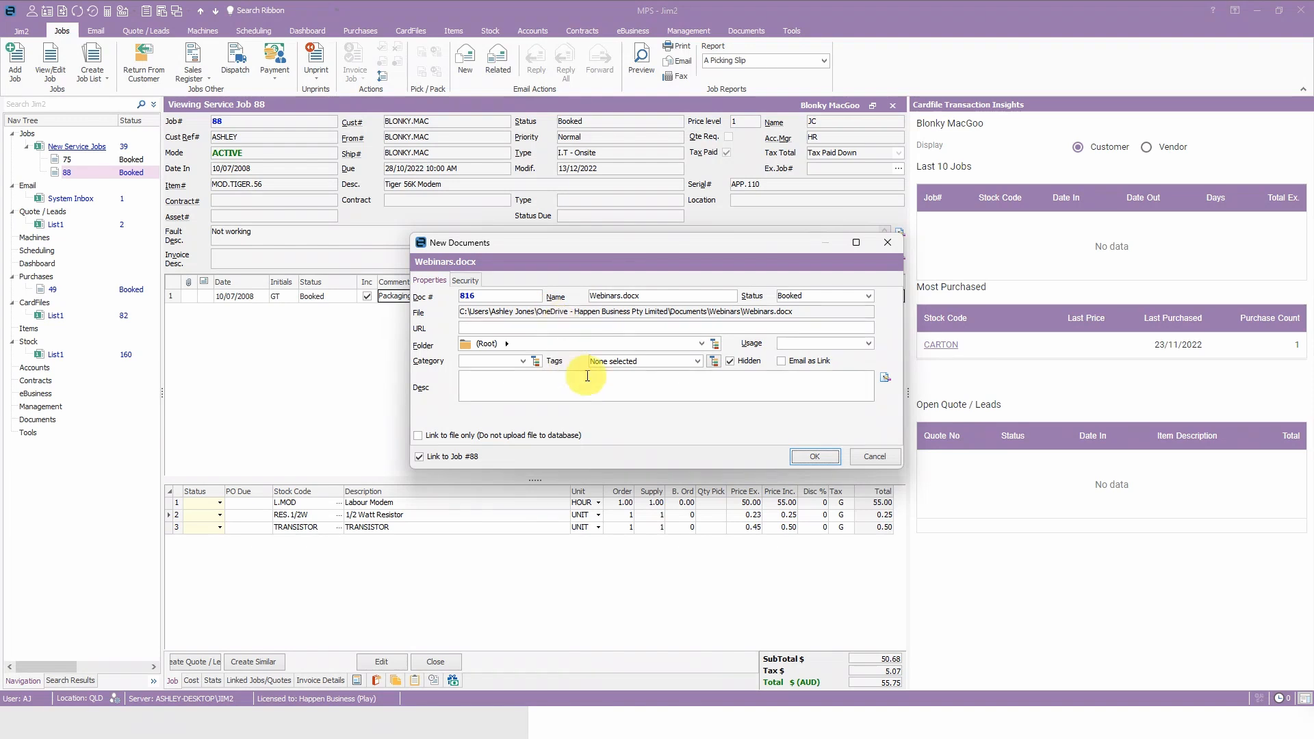
View the available document folders, check the Link to Job #88 option and cancel the new document
left_click(715, 344)
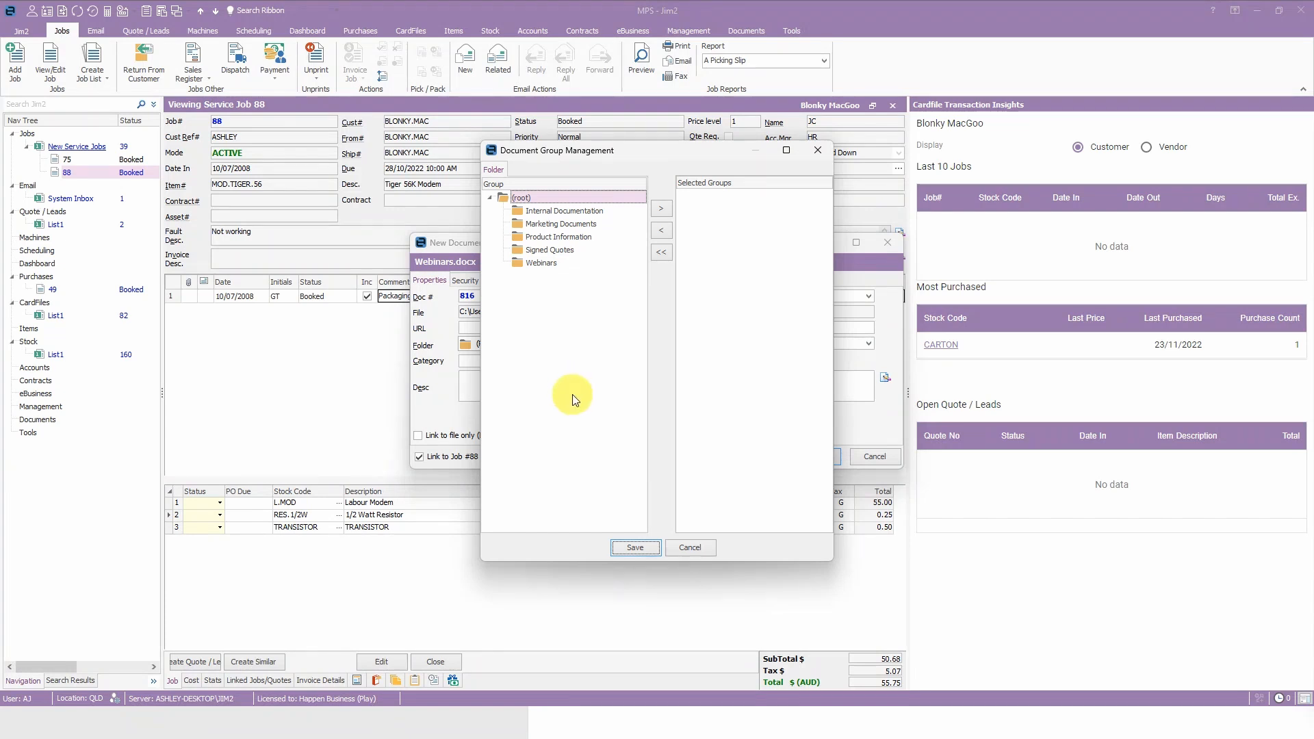
left_click(819, 148)
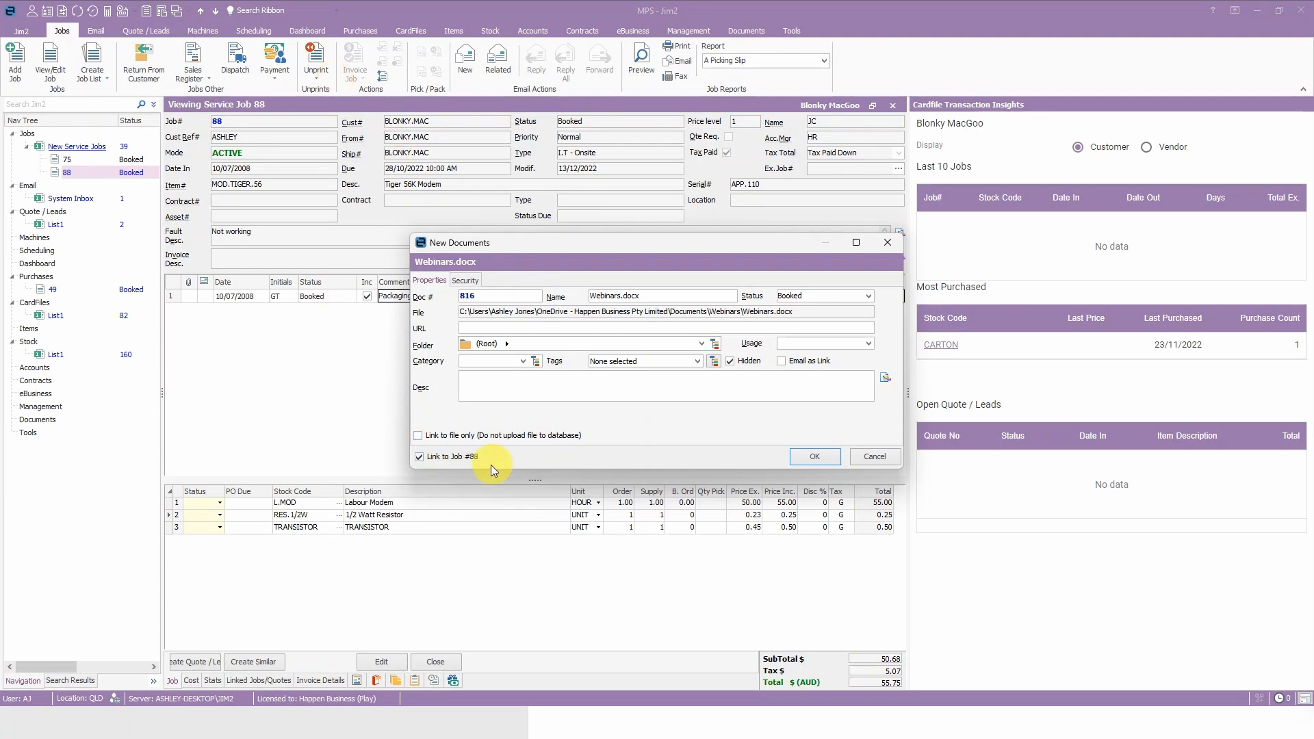
left_click(449, 458)
left_click(879, 458)
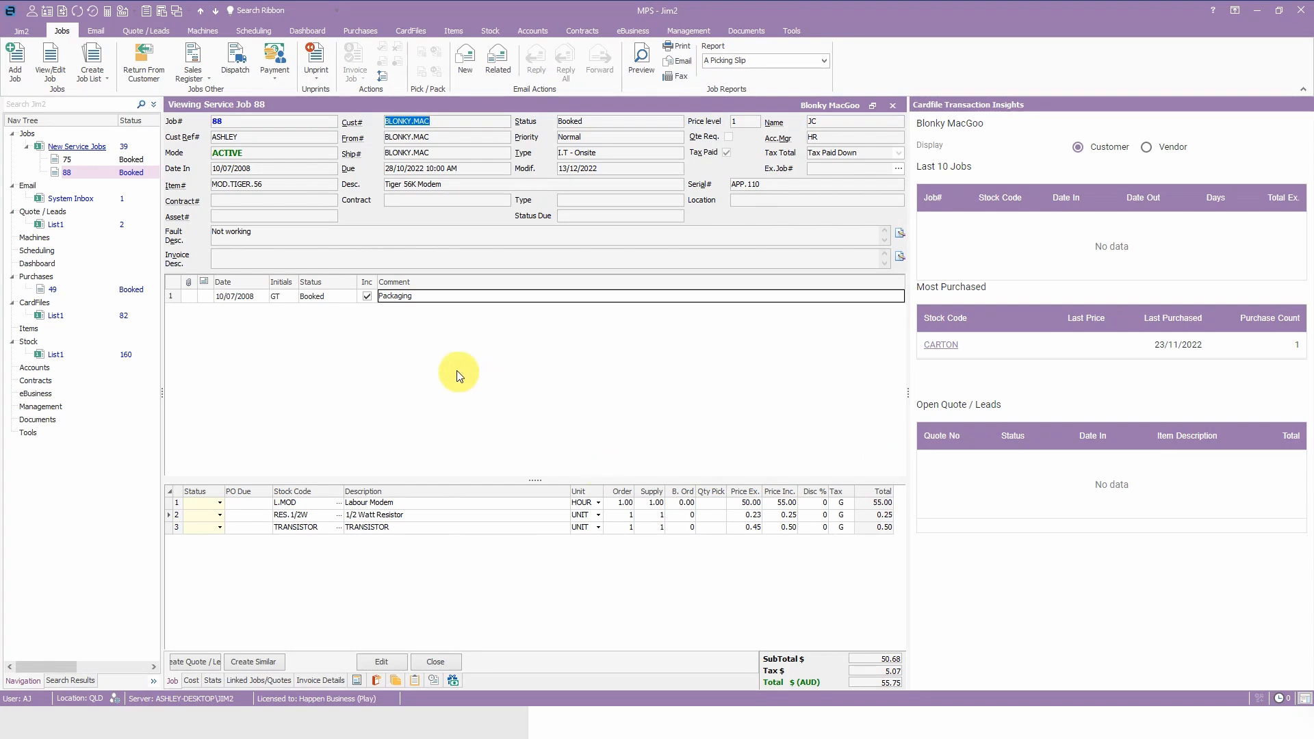
View job 79 from the New Service Jobs list, close it and open job 92 from the same list
left_click(88, 144)
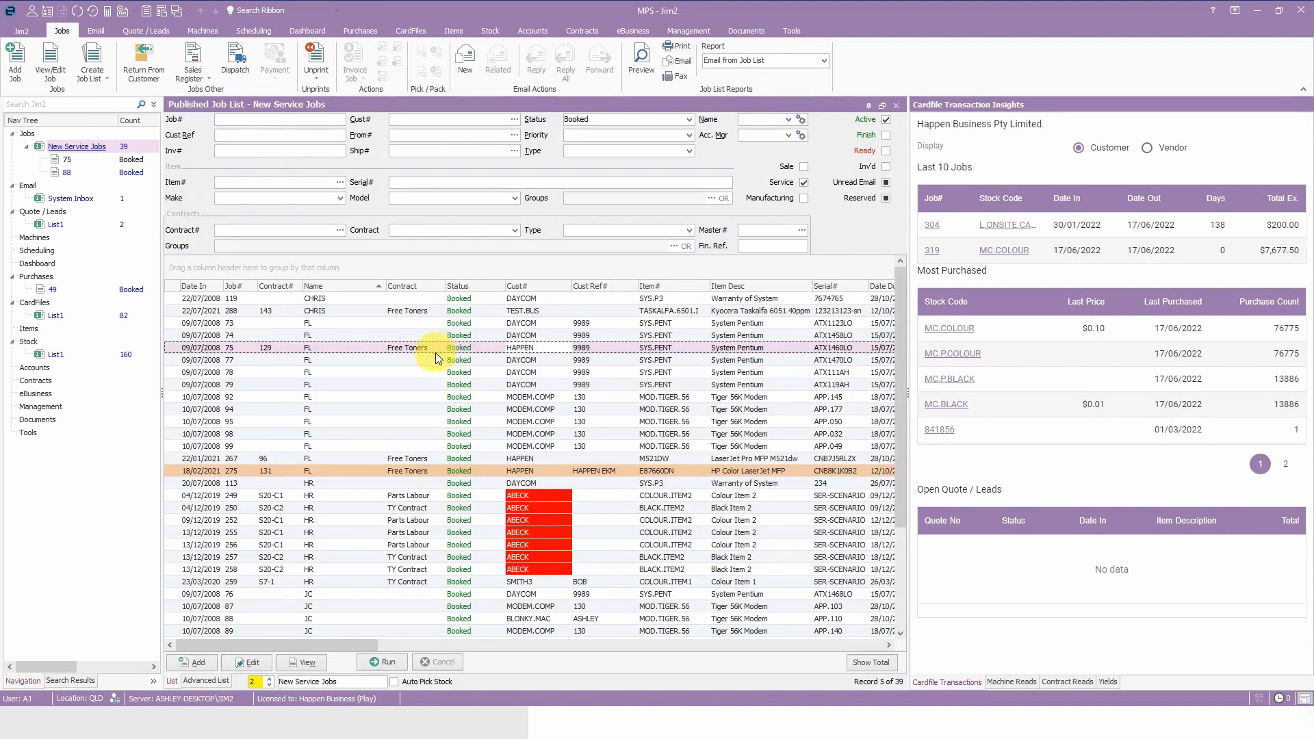
double_click(379, 385)
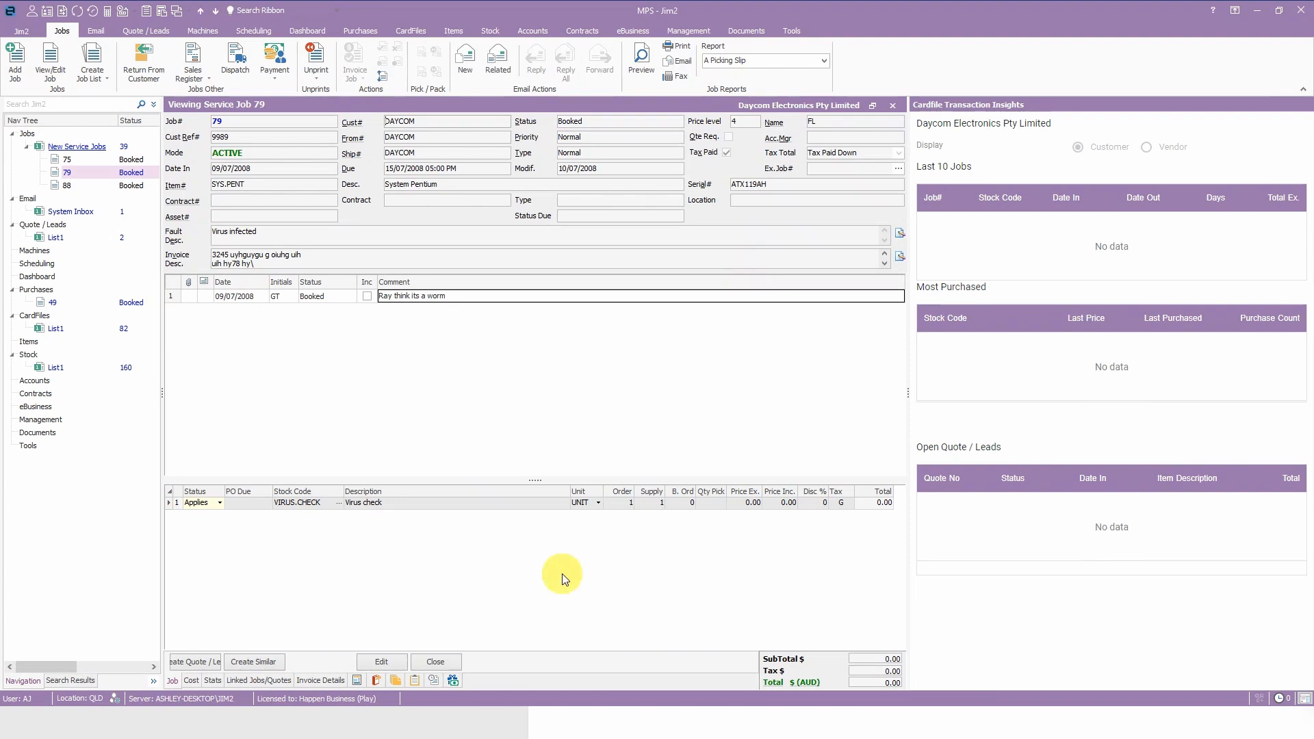
left_click(440, 663)
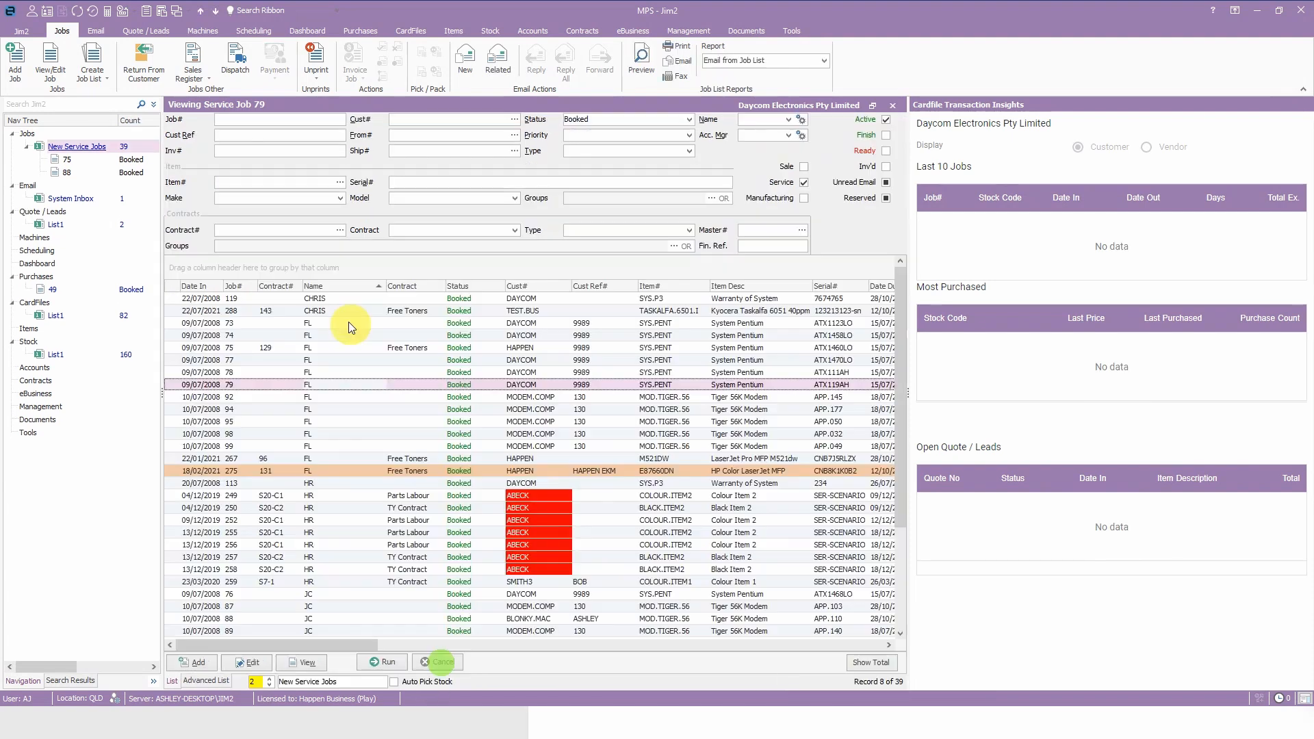
double_click(277, 396)
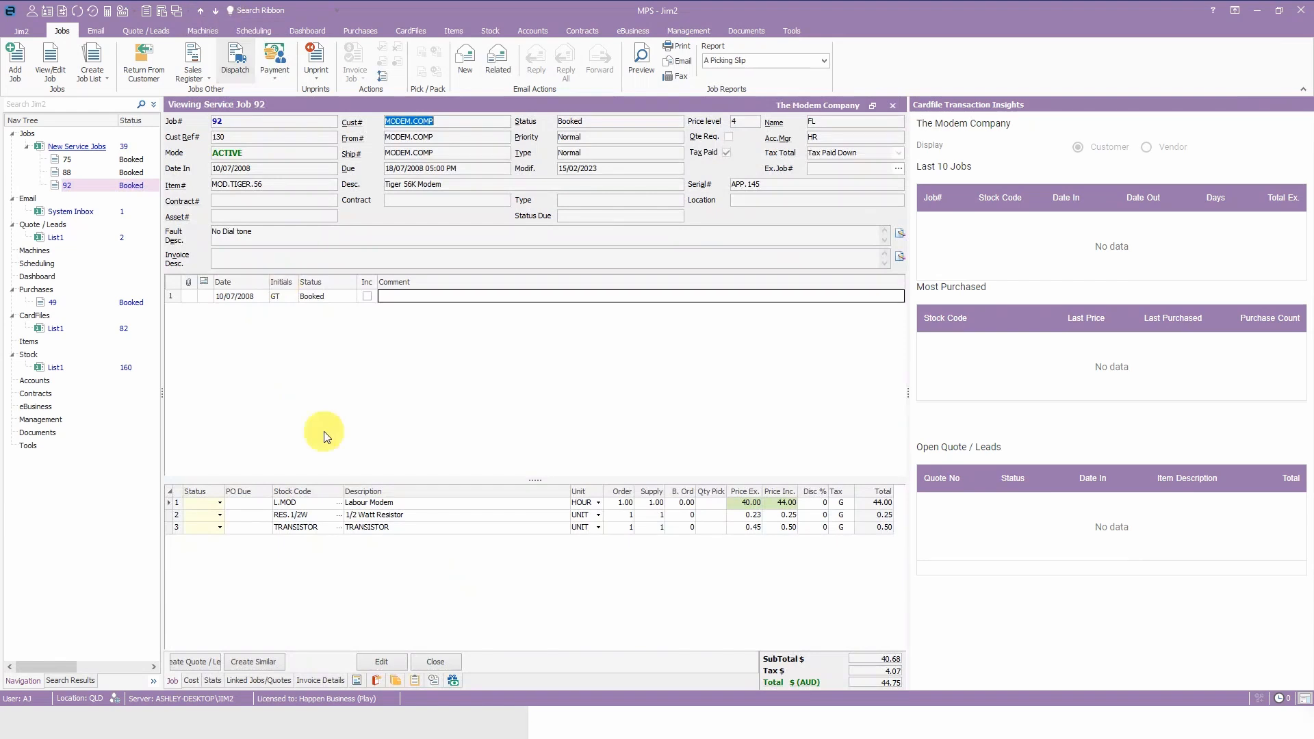
Open service job 75 and twice view the next job in the list and return to the previous one
left_click(79, 146)
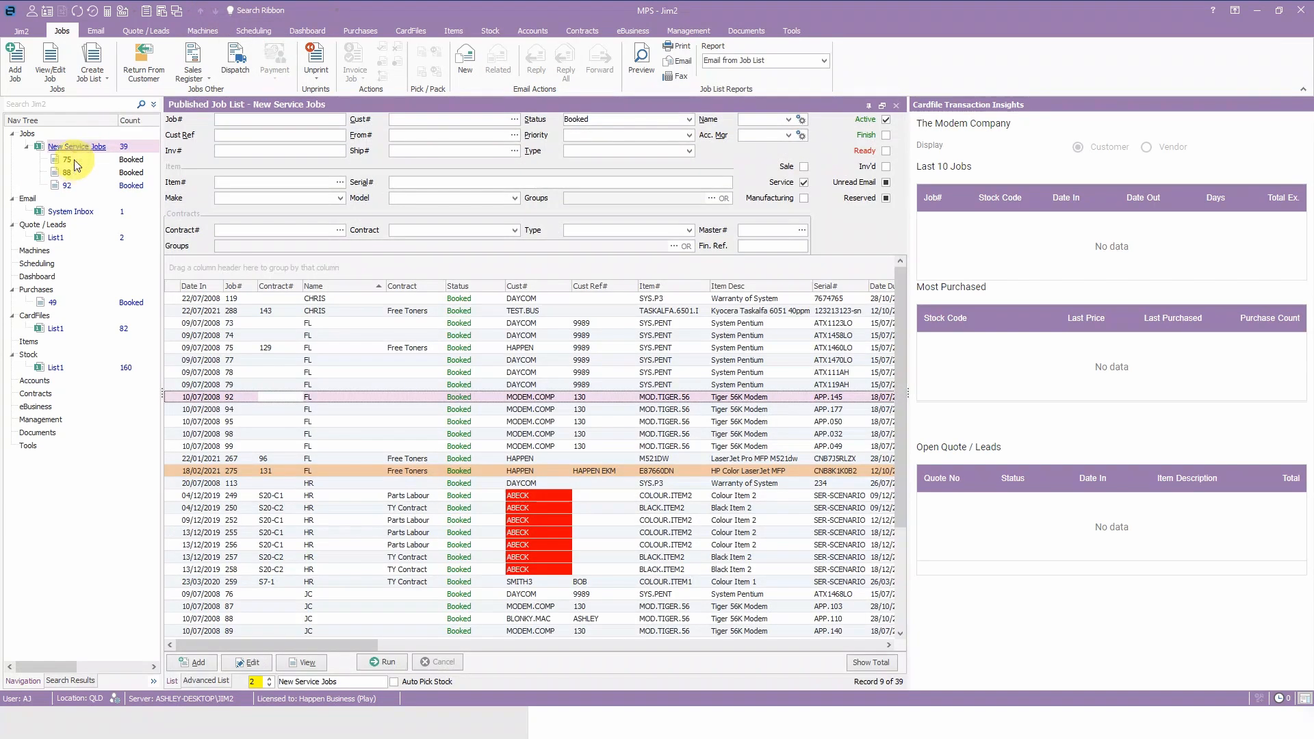
left_click(74, 159)
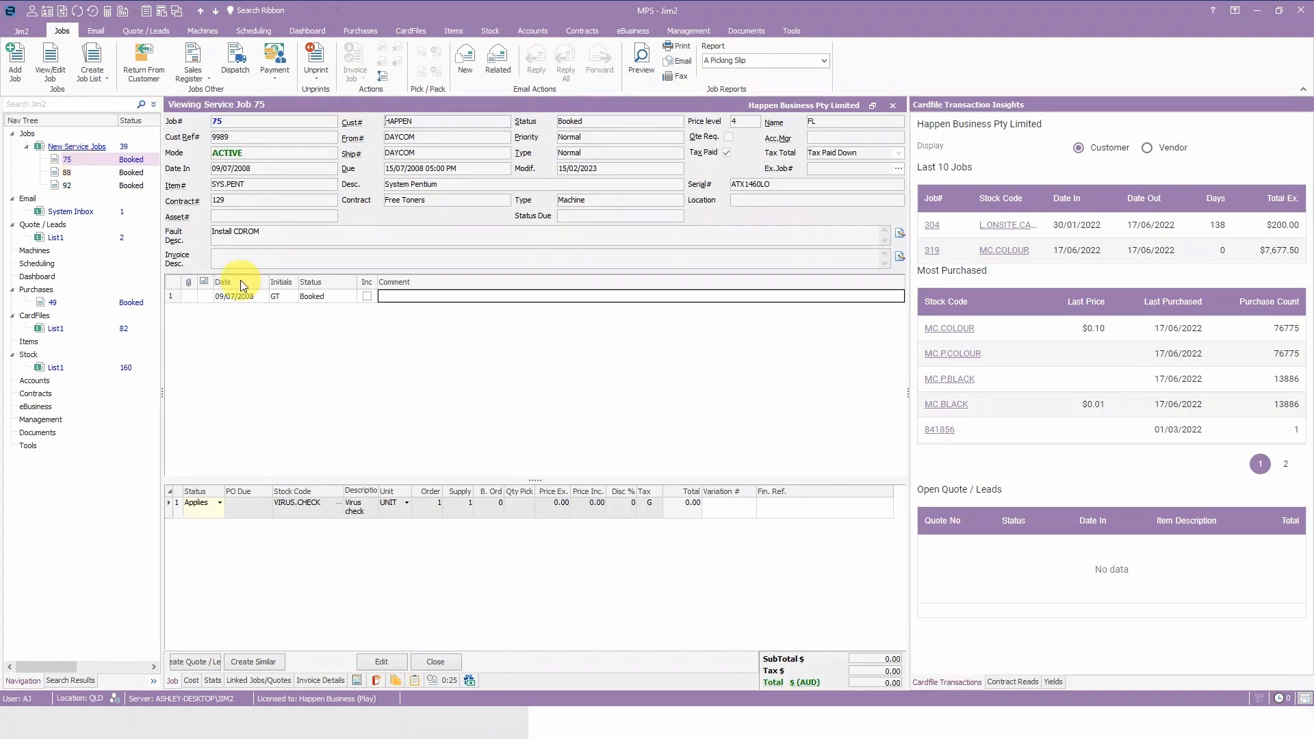
left_click(215, 11)
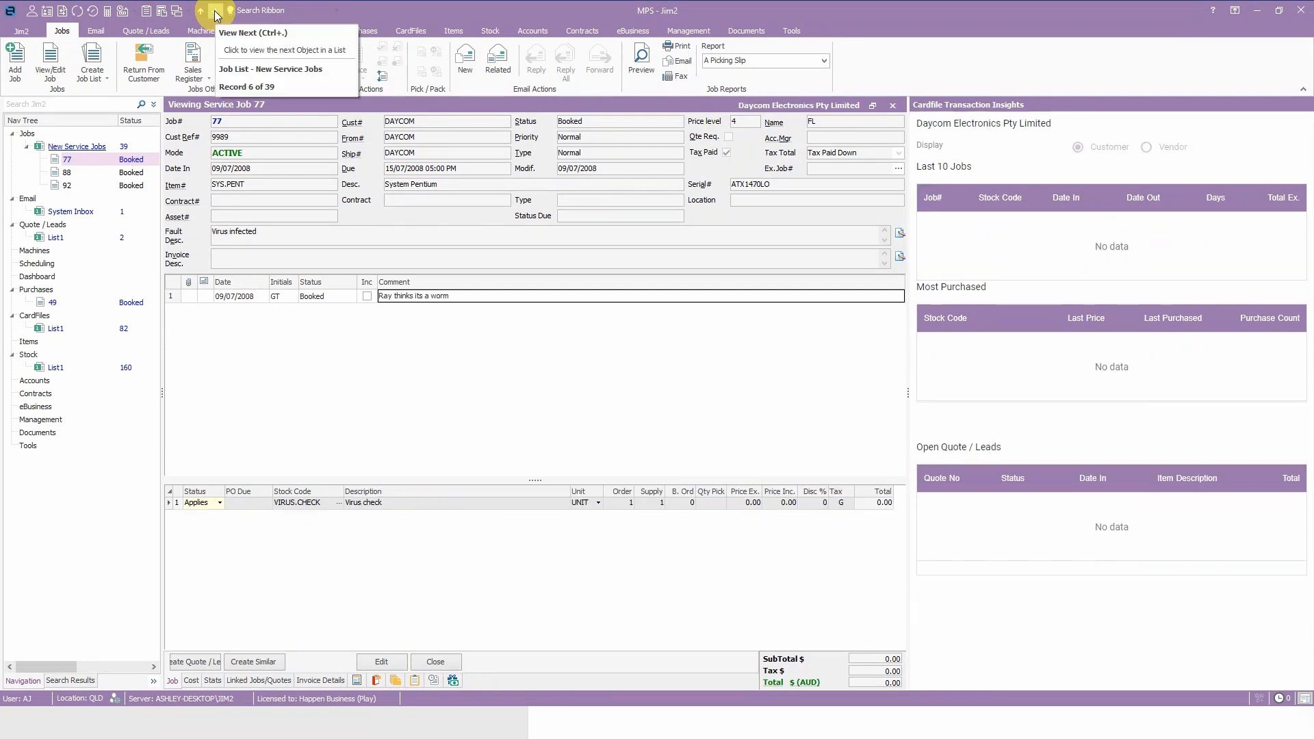
left_click(200, 11)
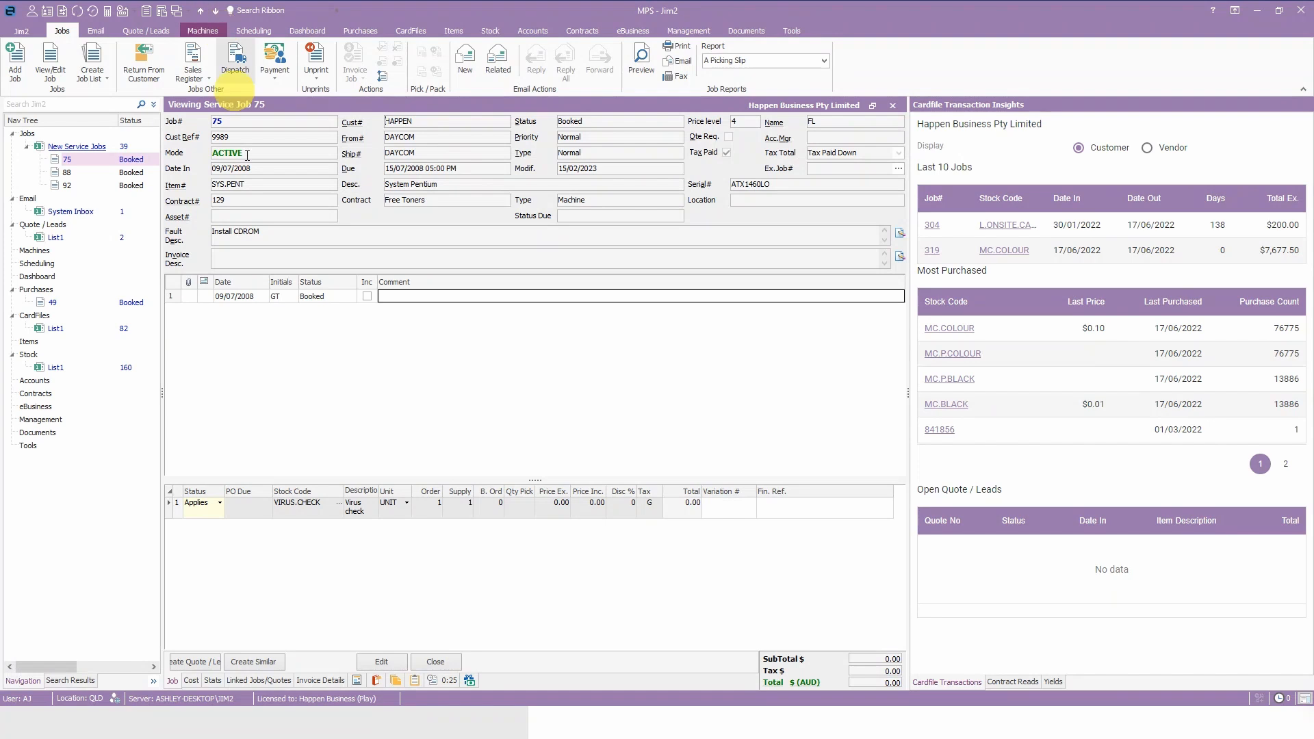
left_click(468, 371)
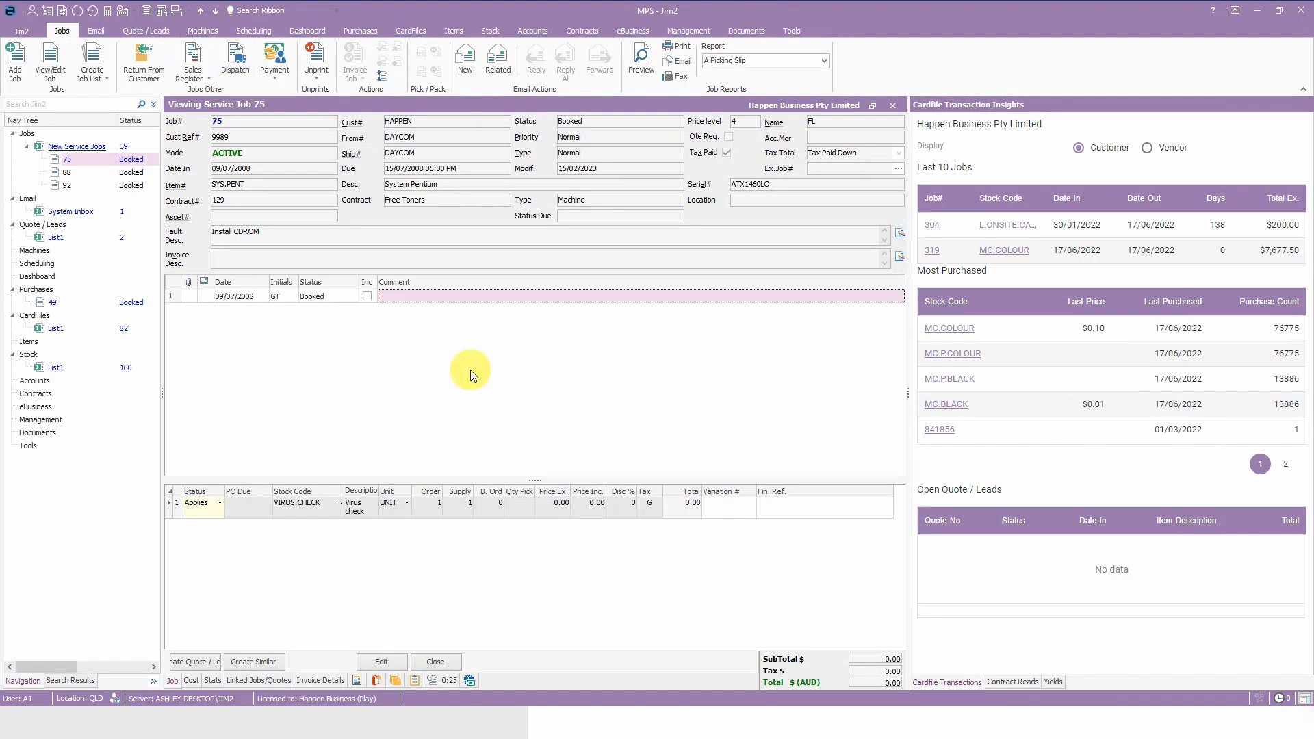
key("ctrl+Page_Down")
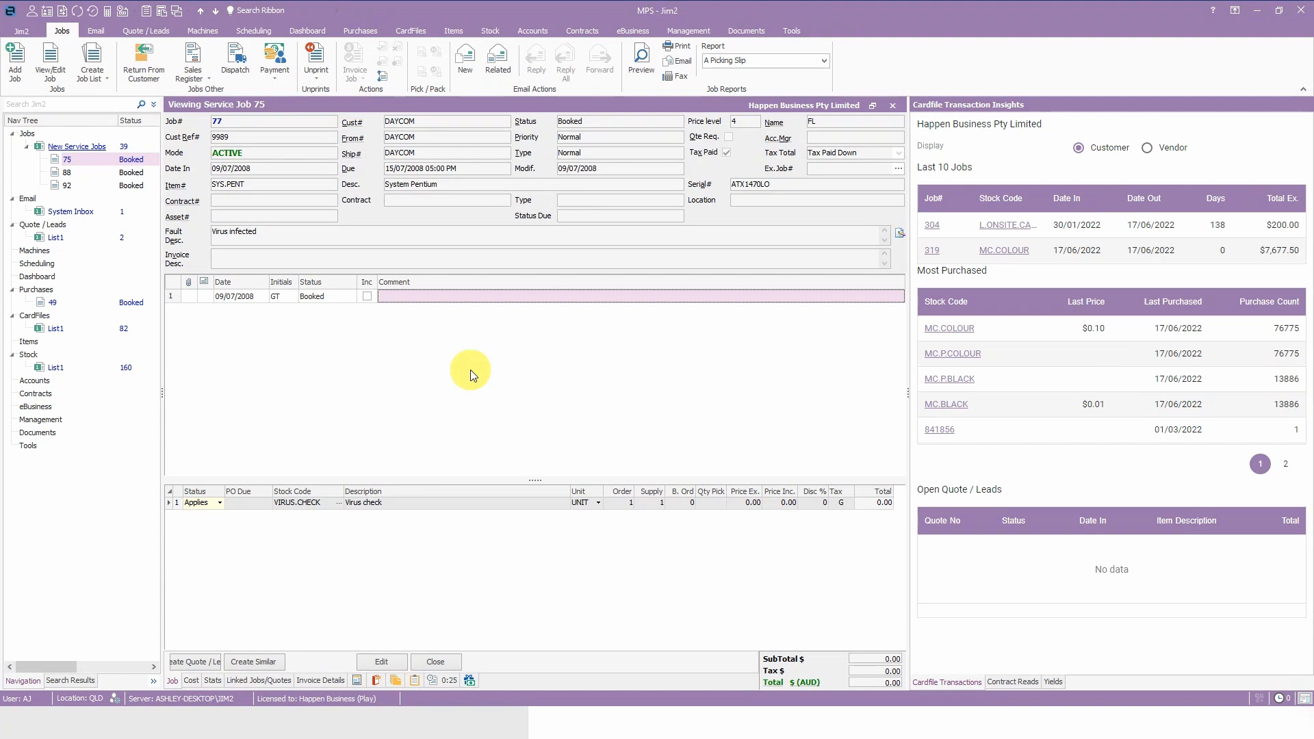
key("ctrl+Page_Up")
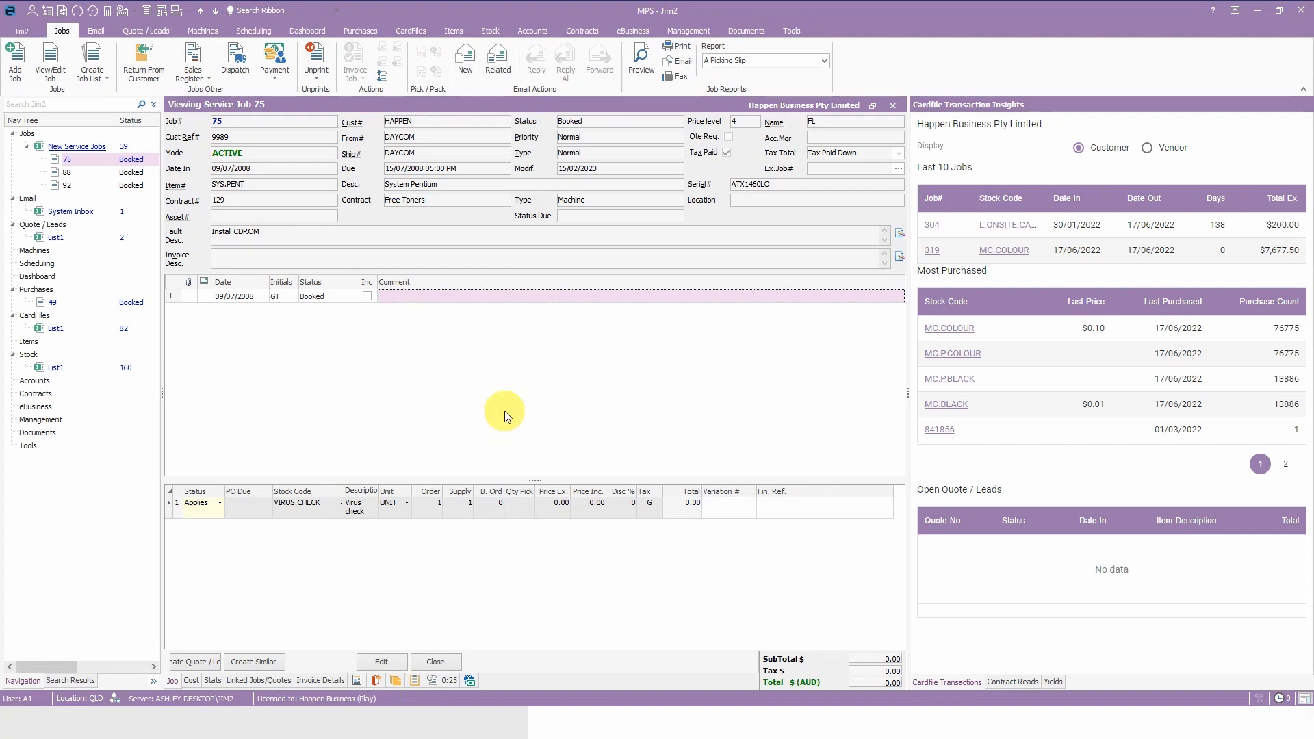
Return to the New Service Jobs list and look through its rows down to the last jobs
left_click(94, 147)
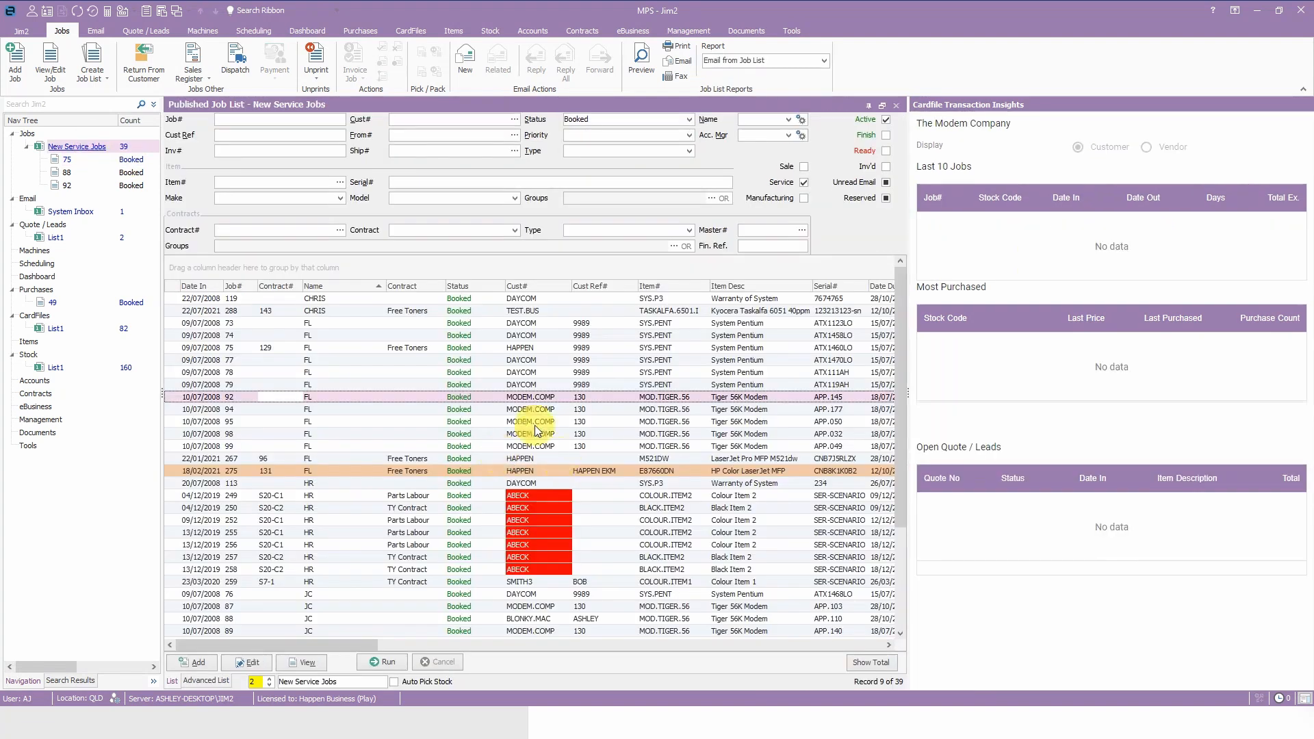
left_click(372, 282)
scroll(354, 494, "down", 4)
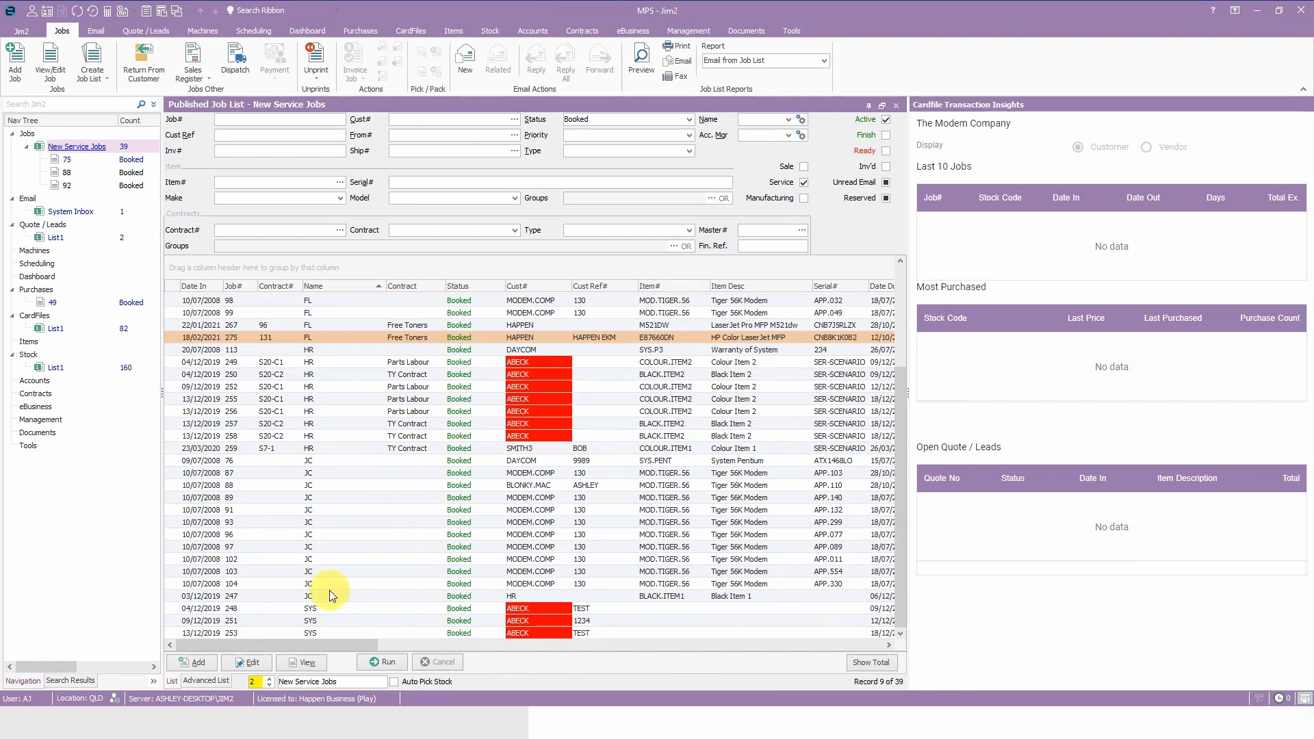
Open job 91 from the New Service Jobs list for editing, set its Name to FL and save the job
double_click(318, 510)
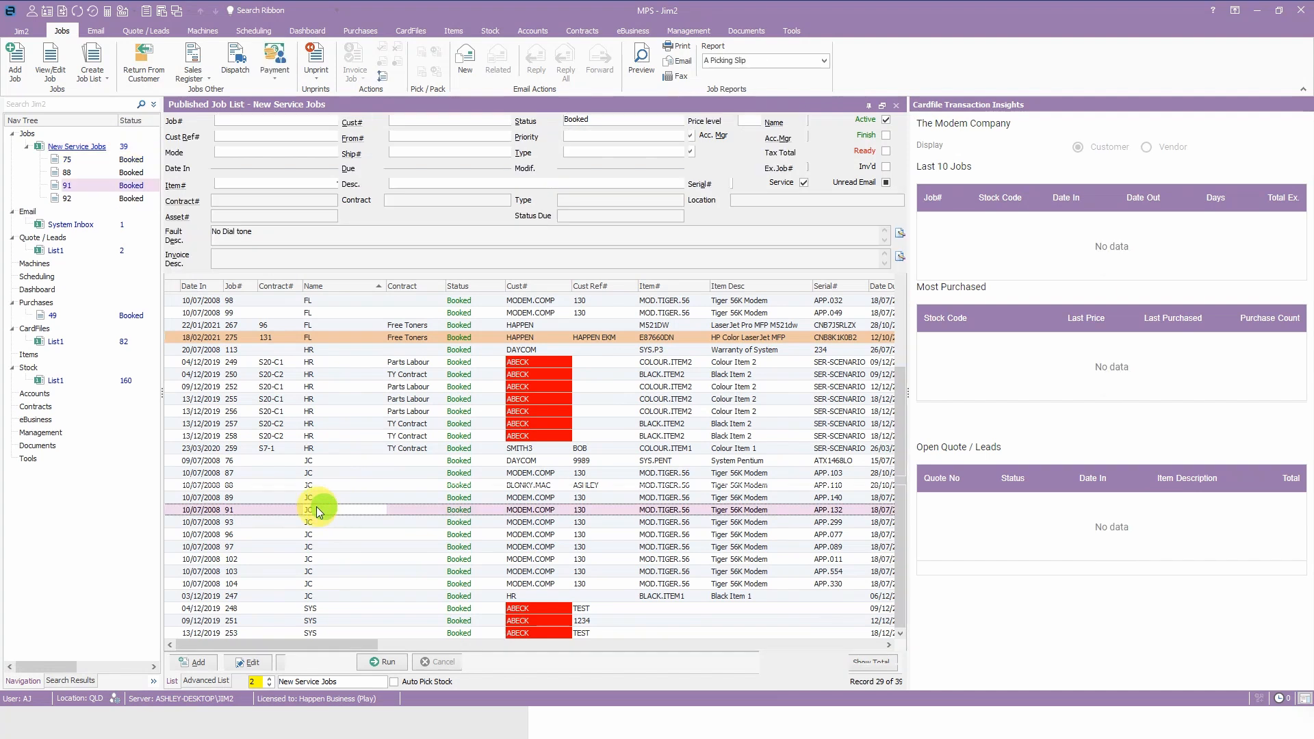
left_click(382, 662)
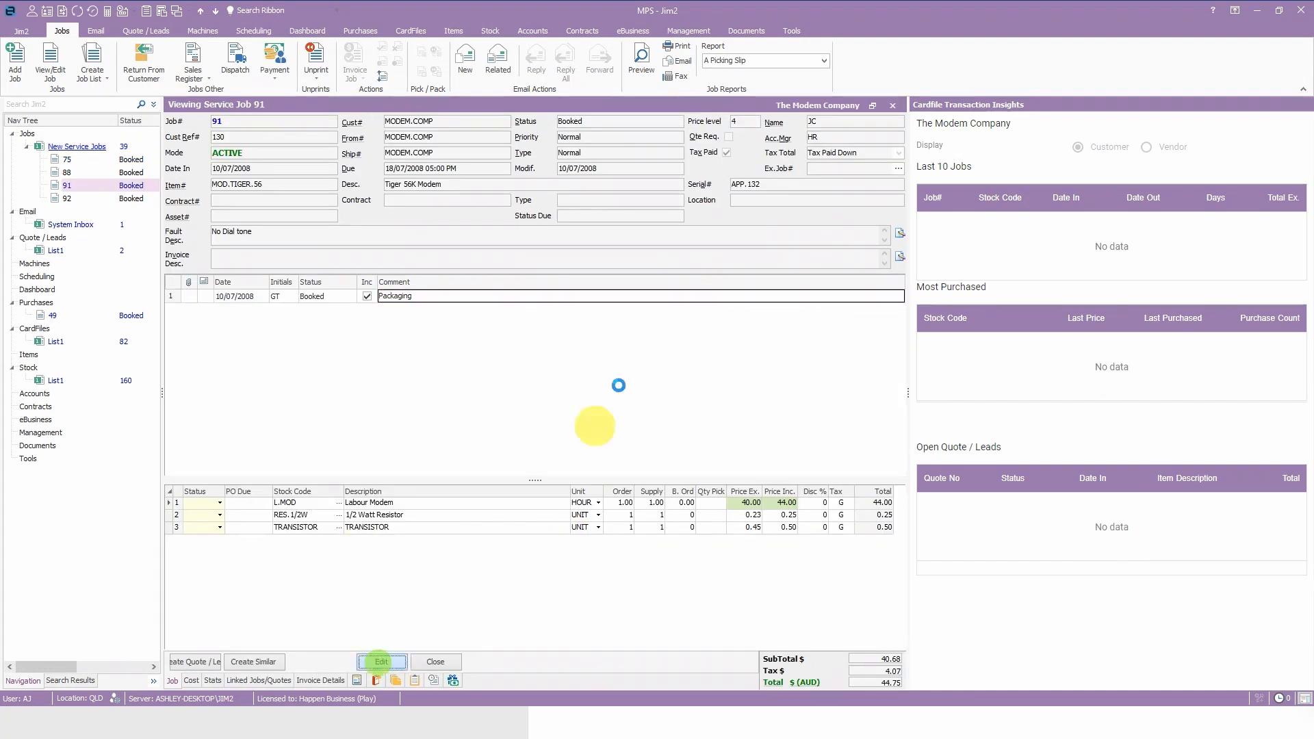
left_click(898, 122)
left_click(833, 132)
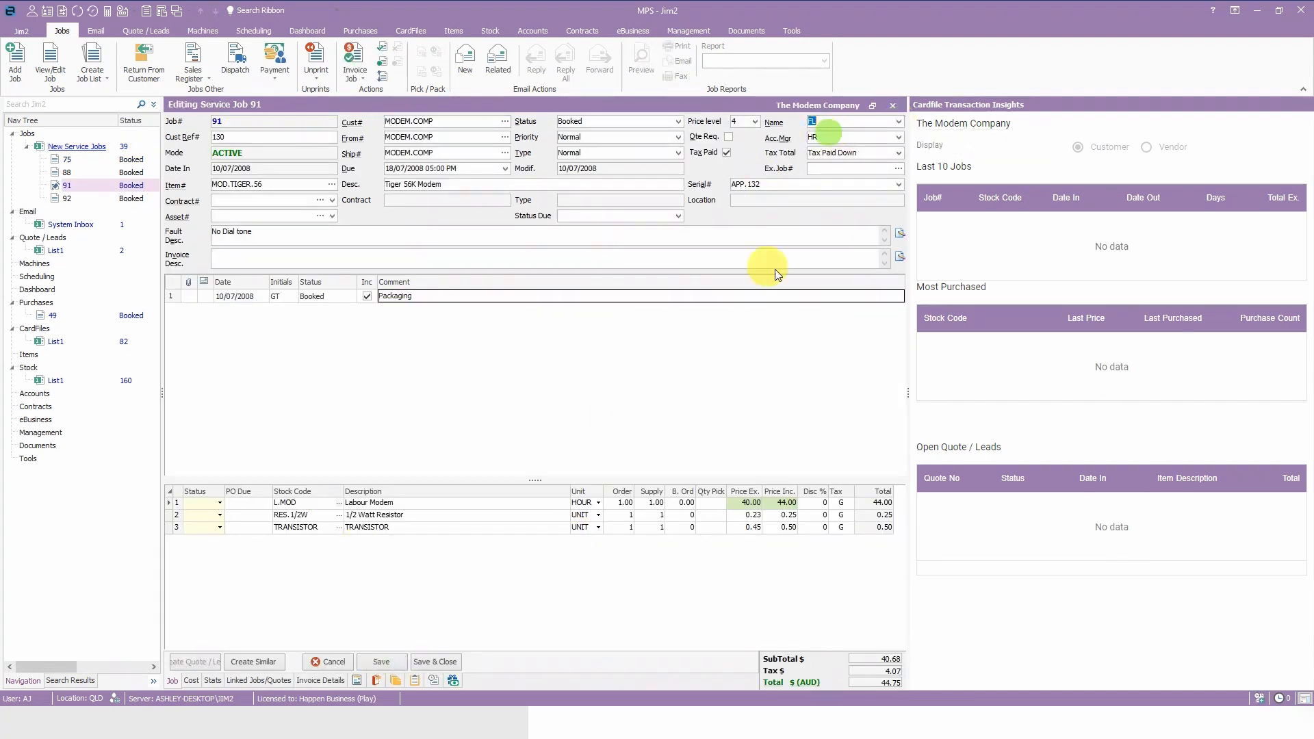
left_click(382, 661)
Check the New Service Jobs list, reopen job 91, move to the next job in the list and close it
left_click(85, 149)
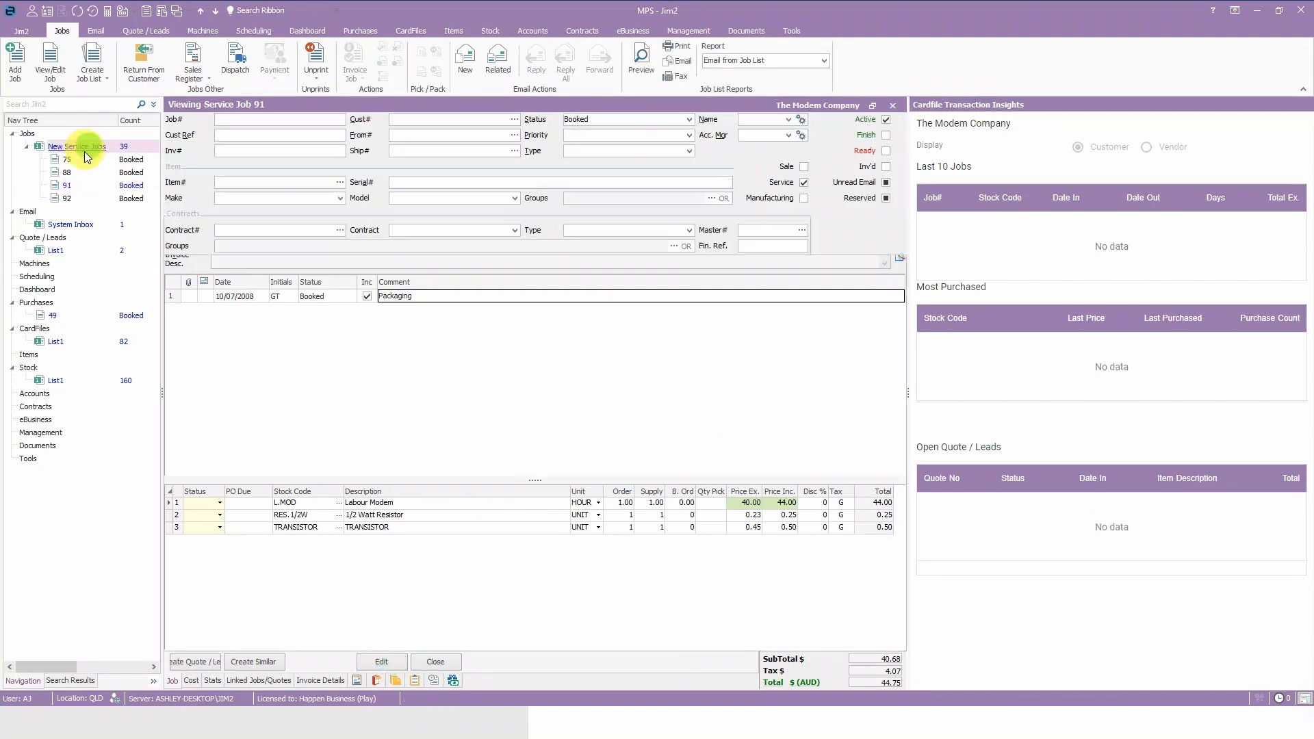
left_click(85, 190)
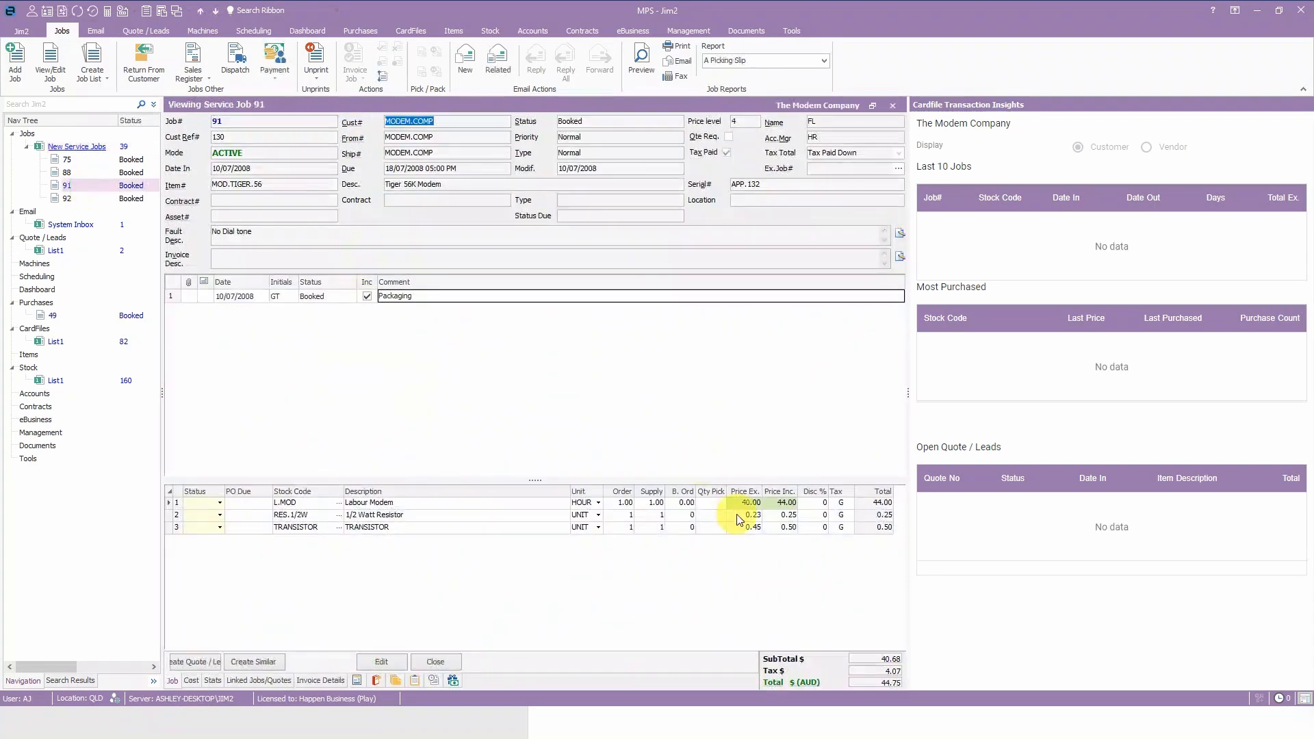
left_click(215, 13)
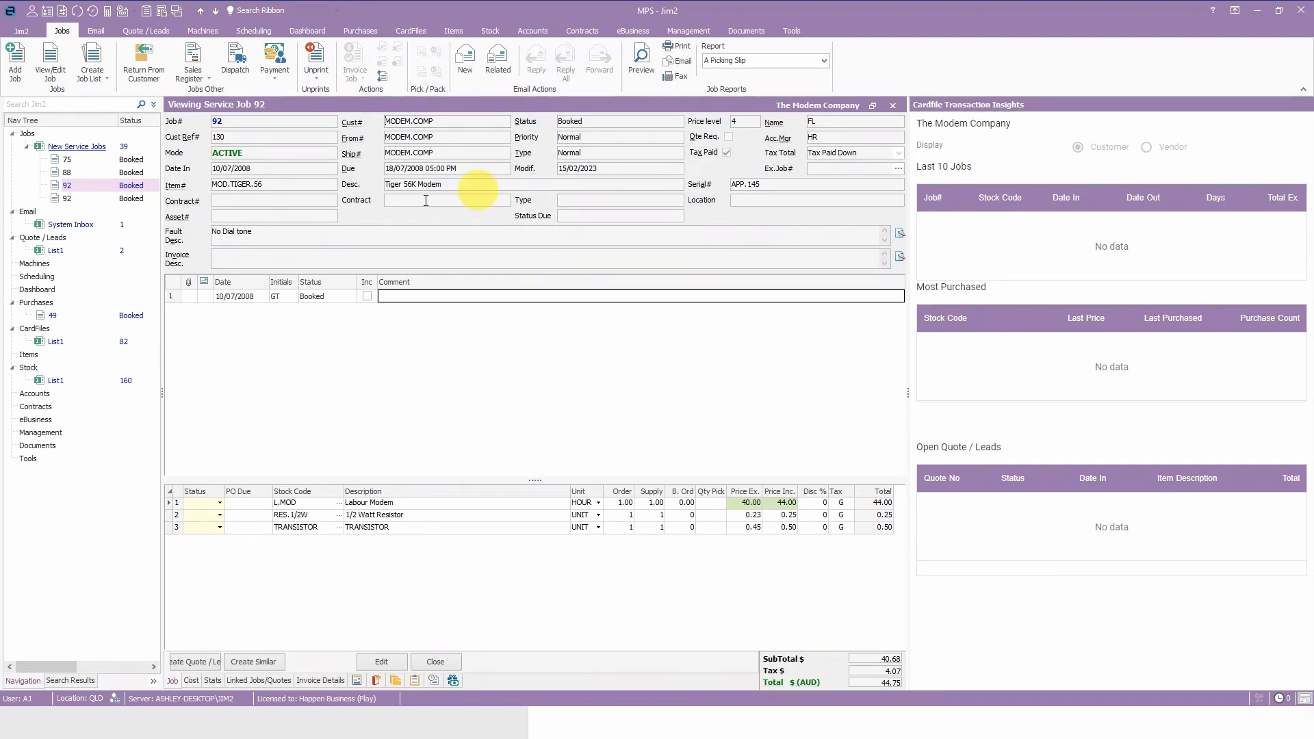
left_click(436, 662)
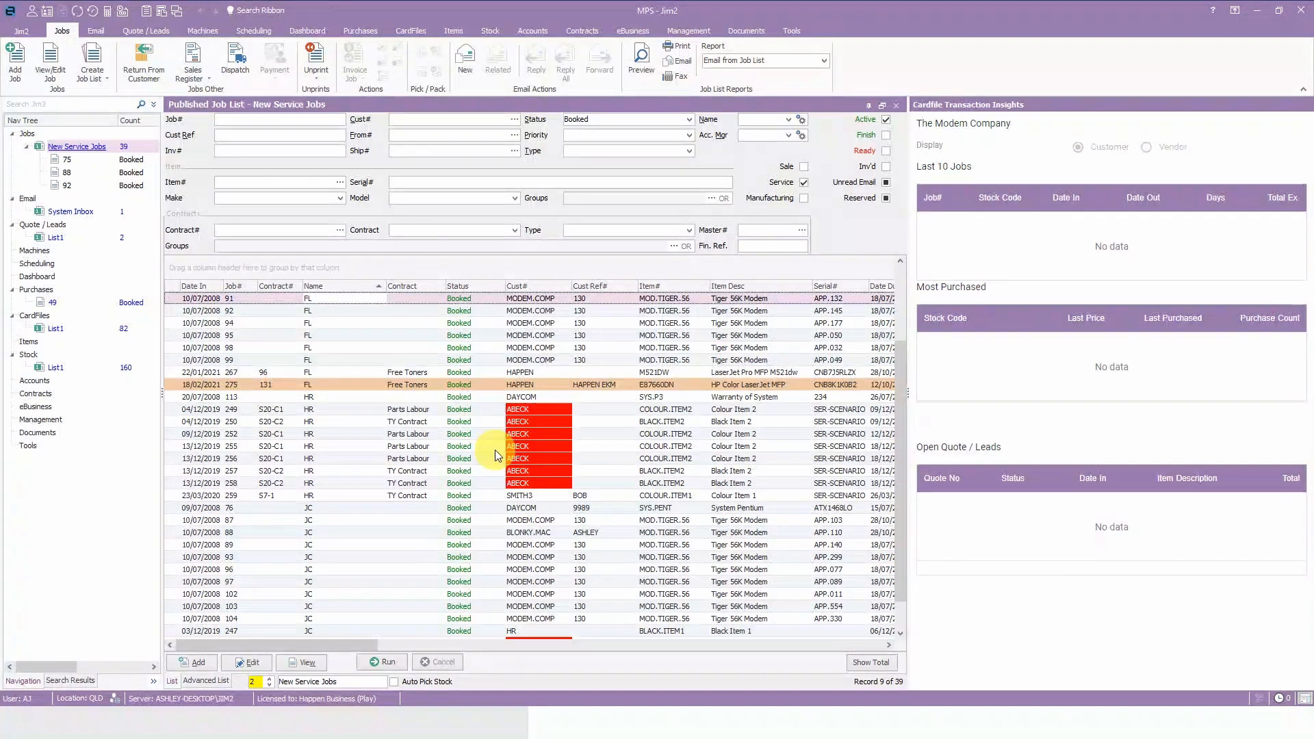
Run Auto Pick Stock on the New Service Jobs list
right_click(495, 450)
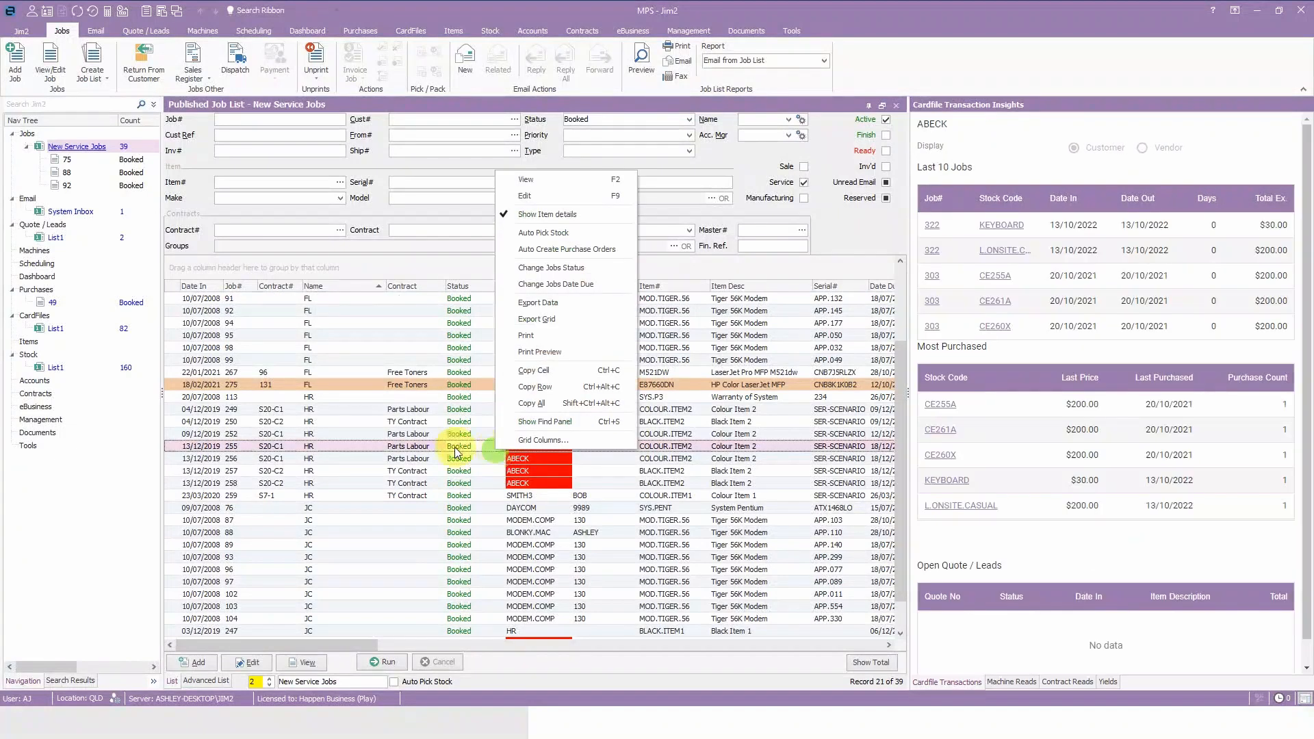
left_click(380, 478)
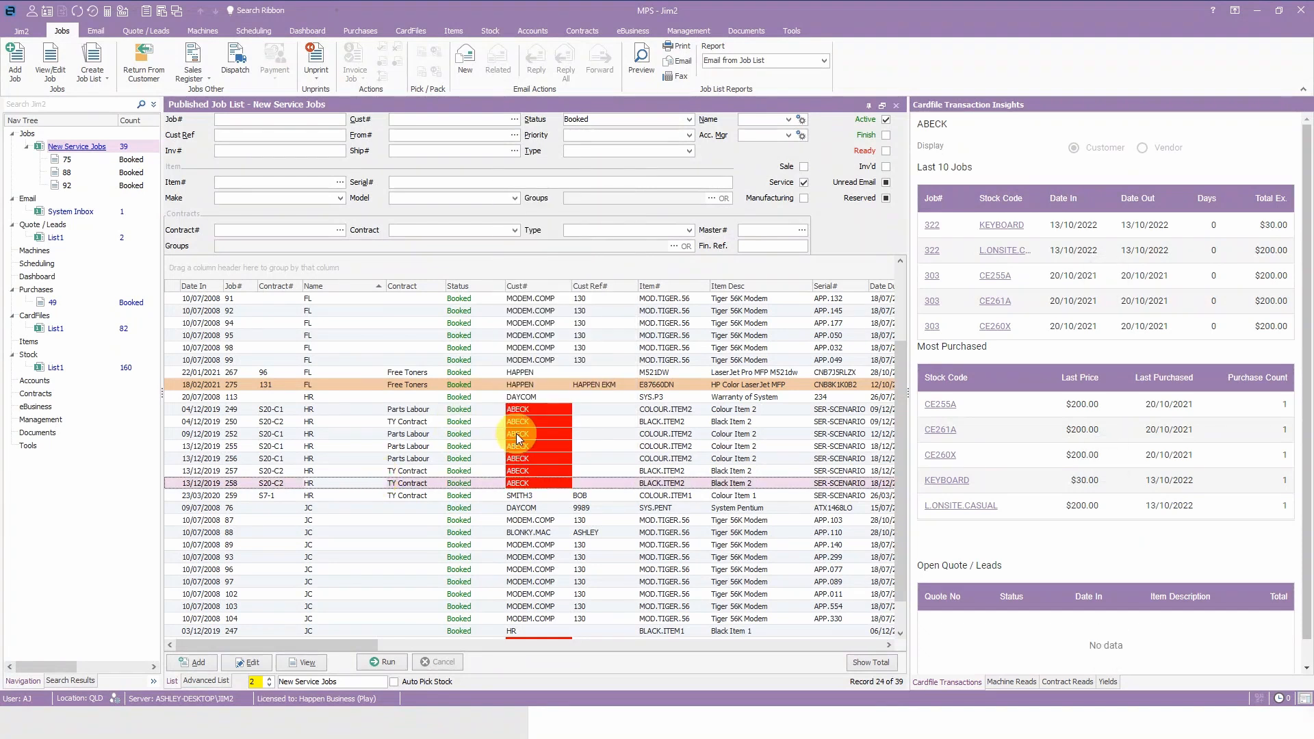
right_click(429, 421)
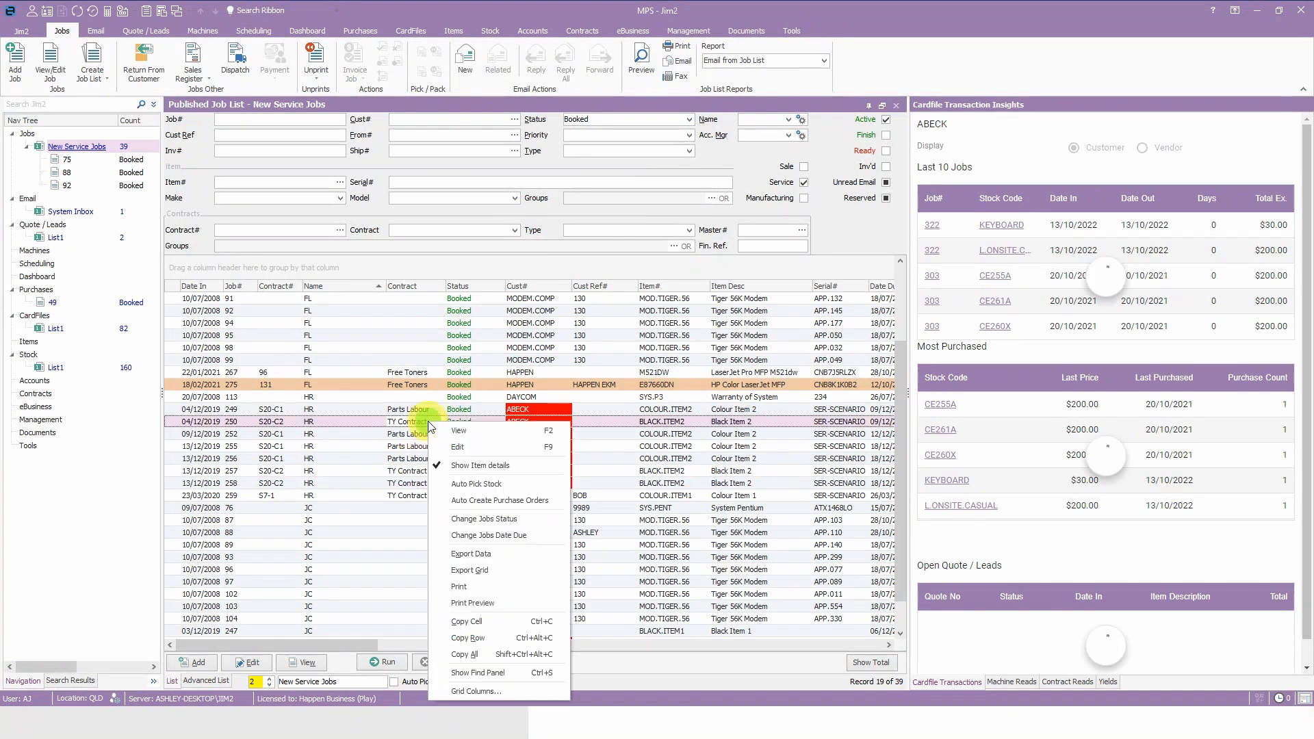
left_click(531, 483)
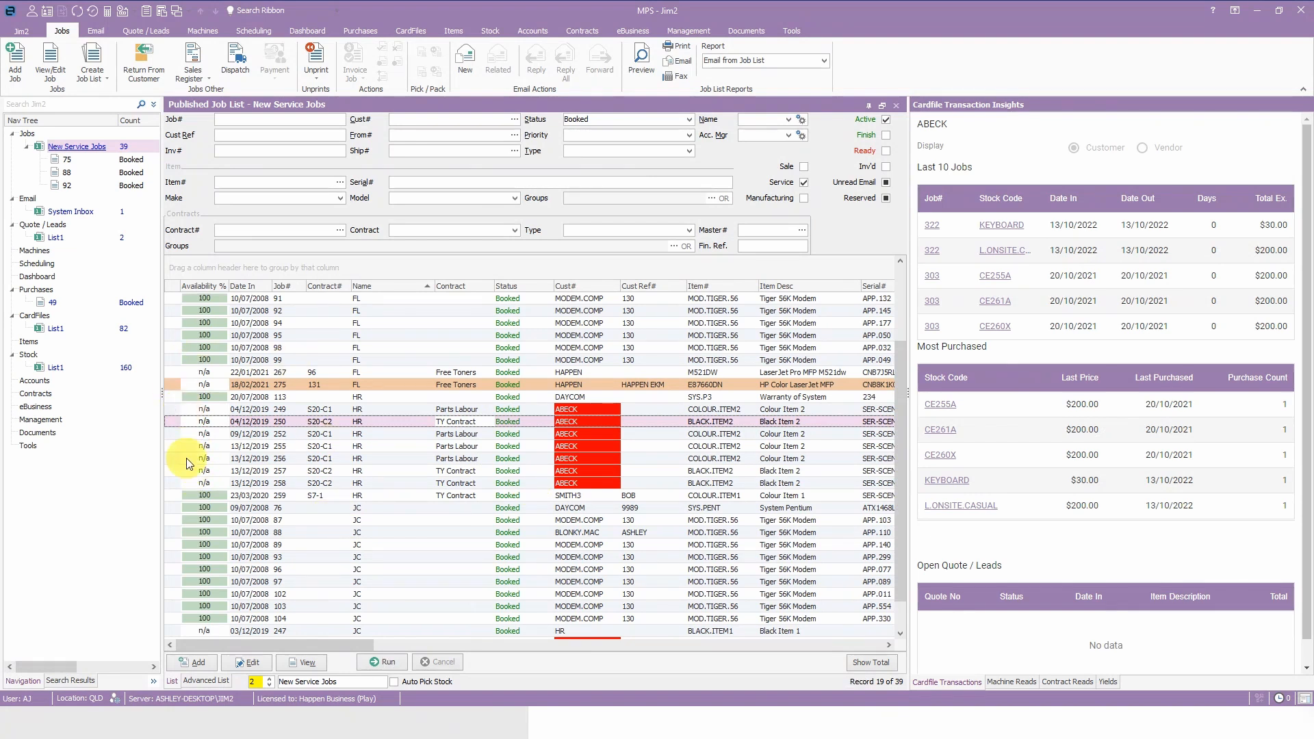
Run Auto Create Purchase Orders for the listed jobs with no vendor specified, review the stock lines and close without ordering
right_click(400, 472)
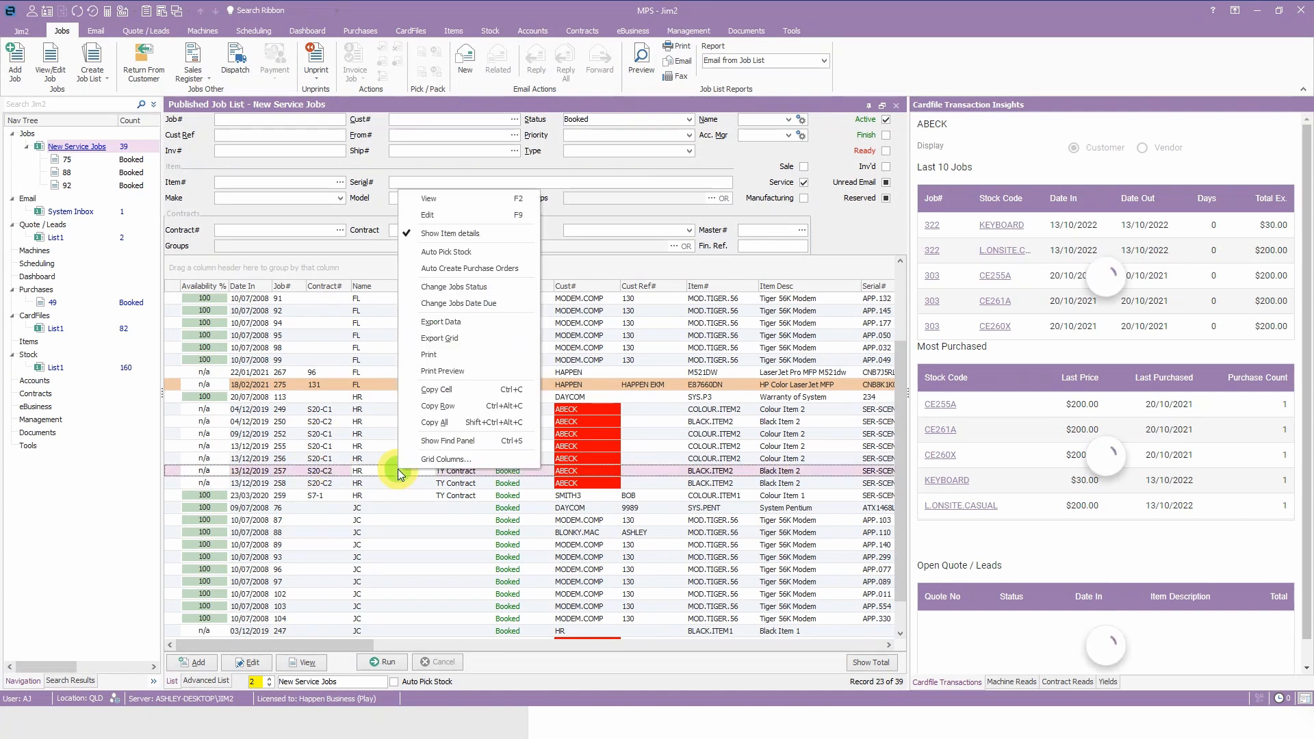
left_click(506, 271)
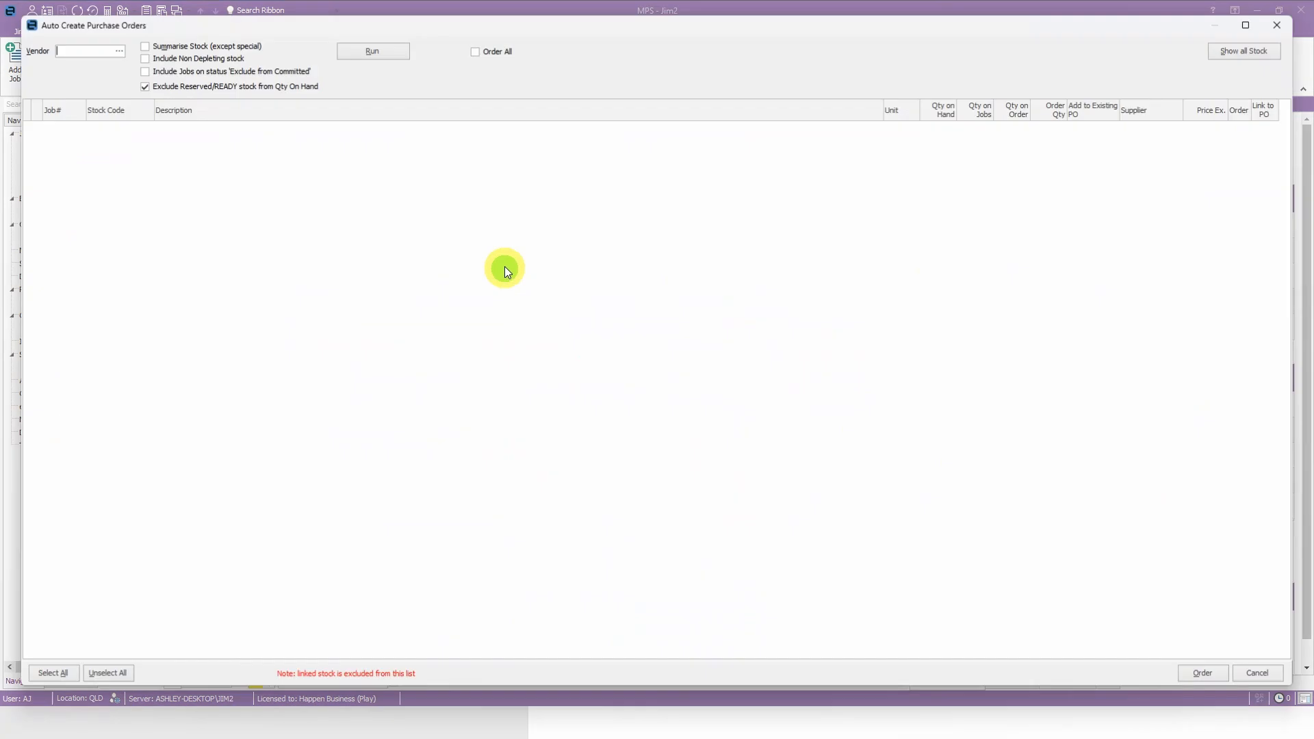
left_click(363, 47)
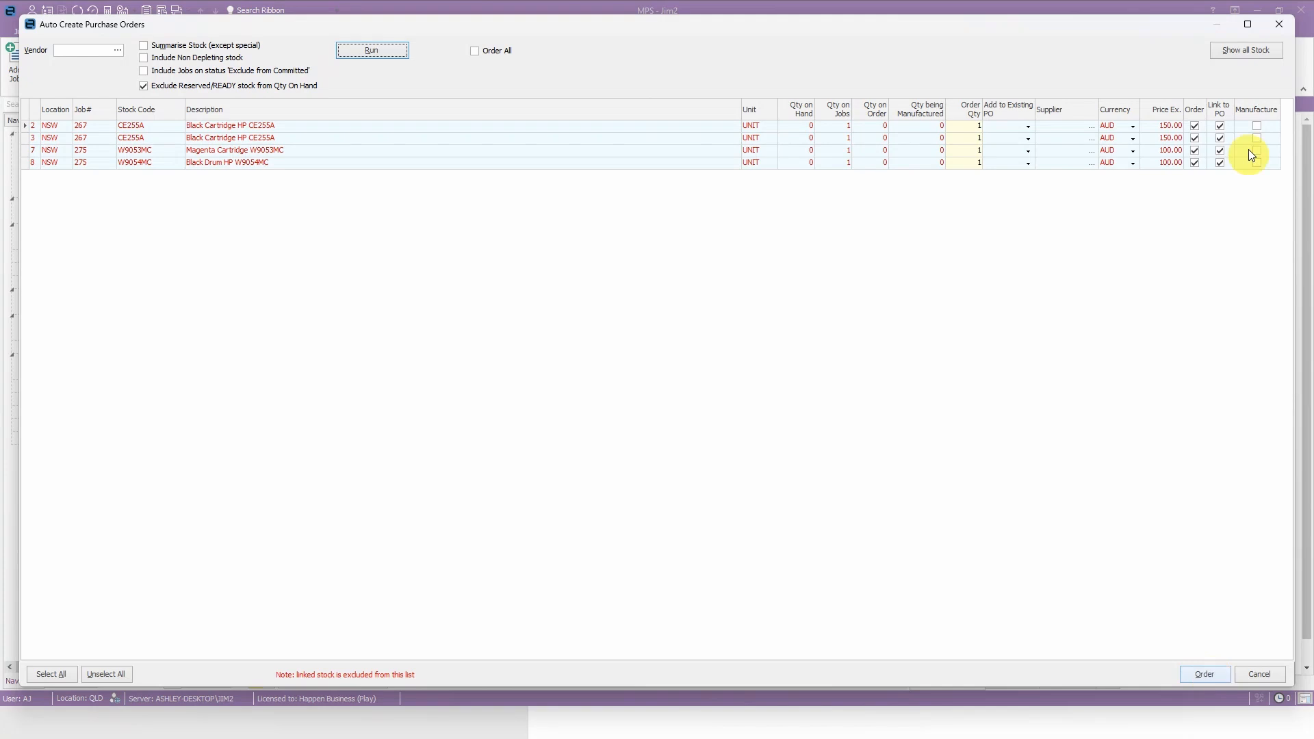
left_click(1279, 23)
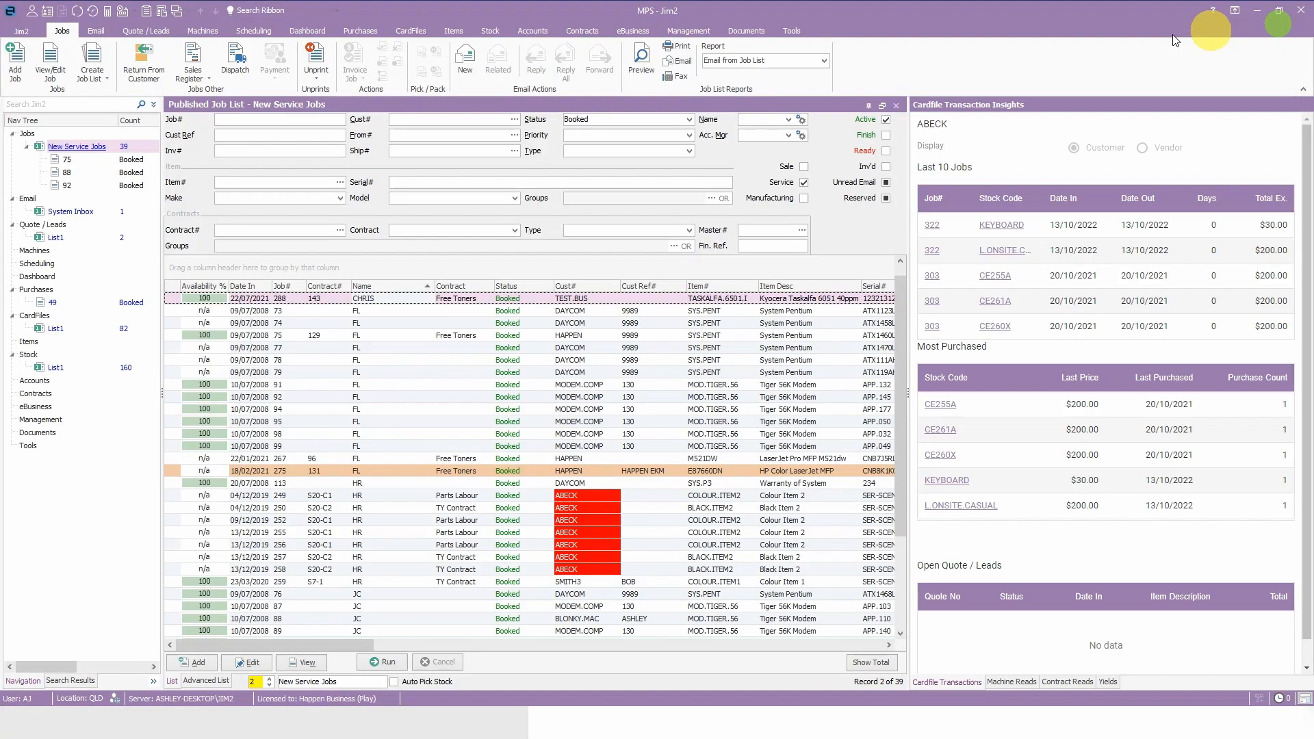
View the actions available for a row in the New Service Jobs list and in the CardFile list
right_click(539, 460)
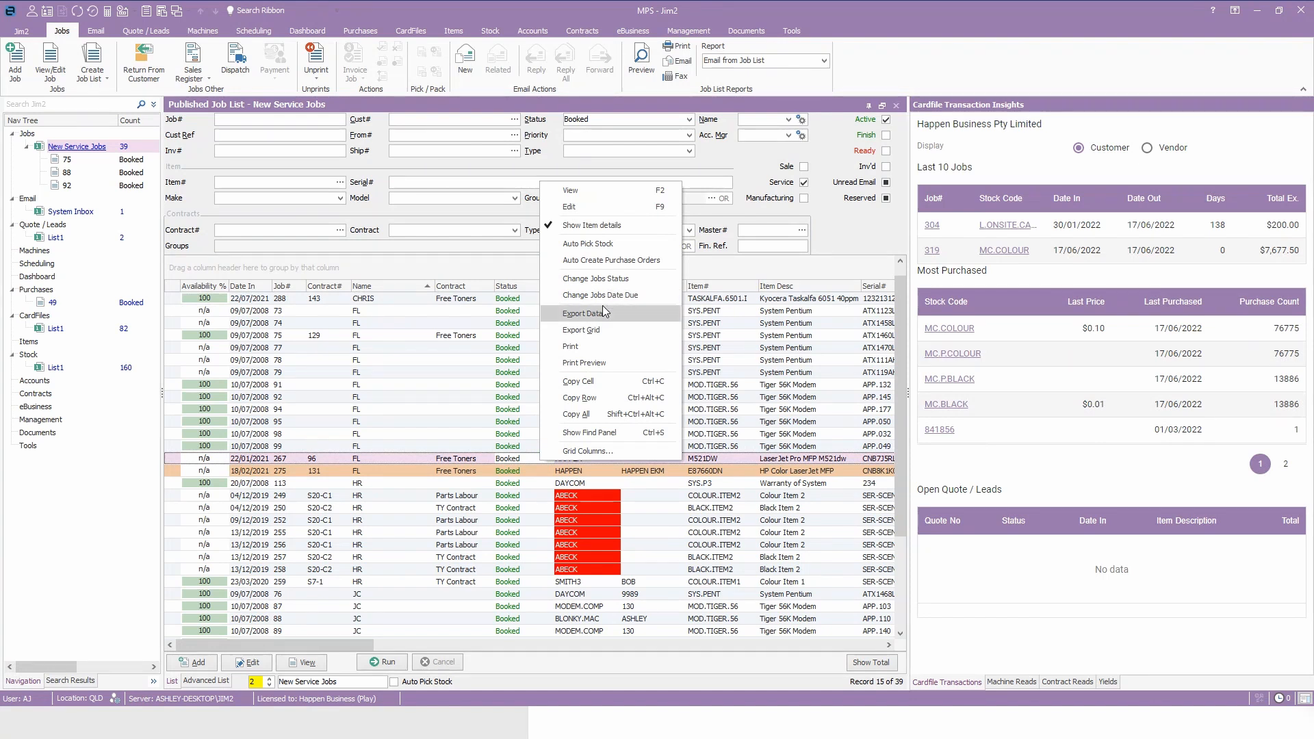
left_click(385, 407)
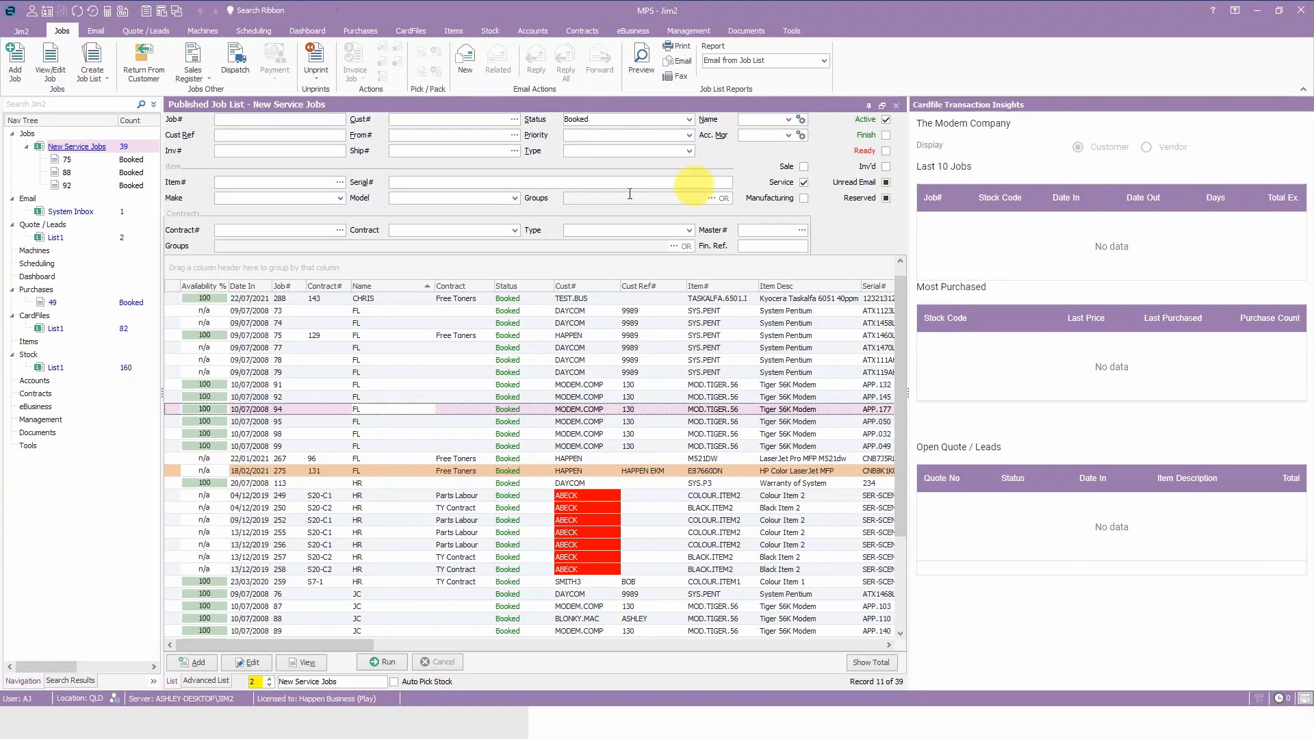
left_click(55, 327)
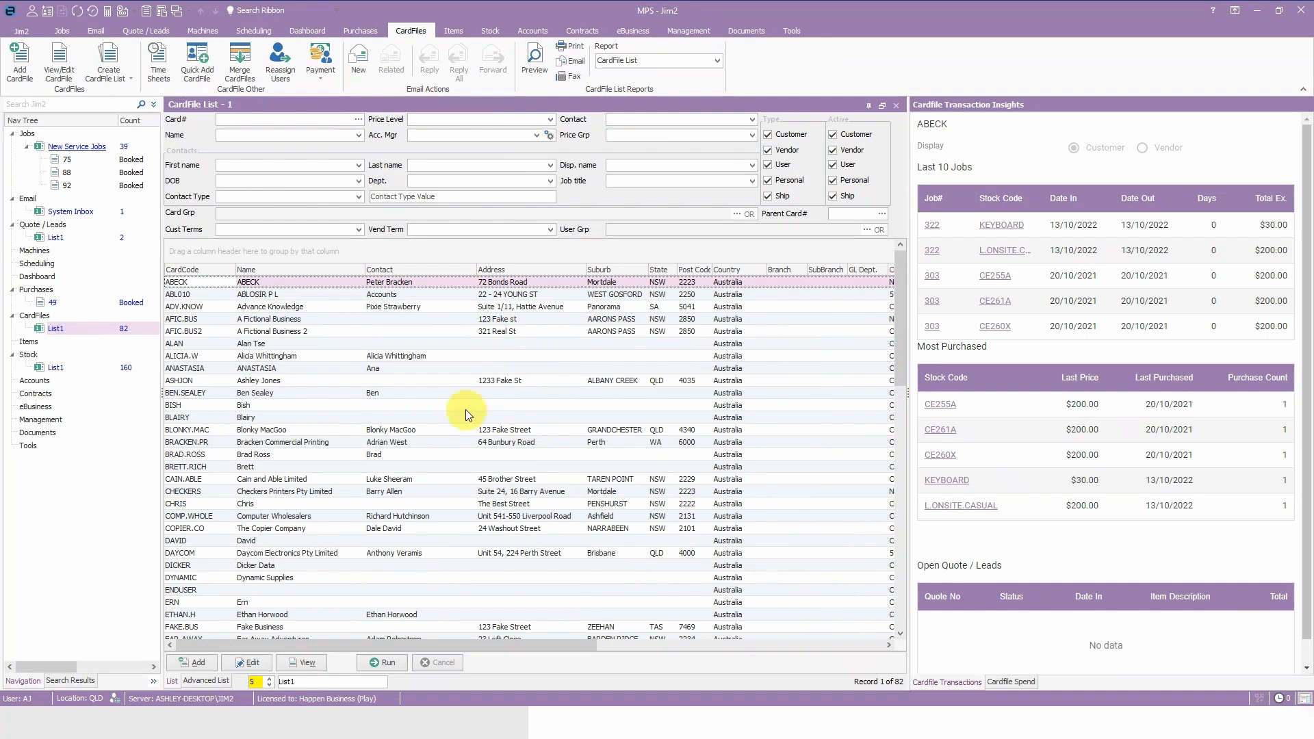
right_click(463, 407)
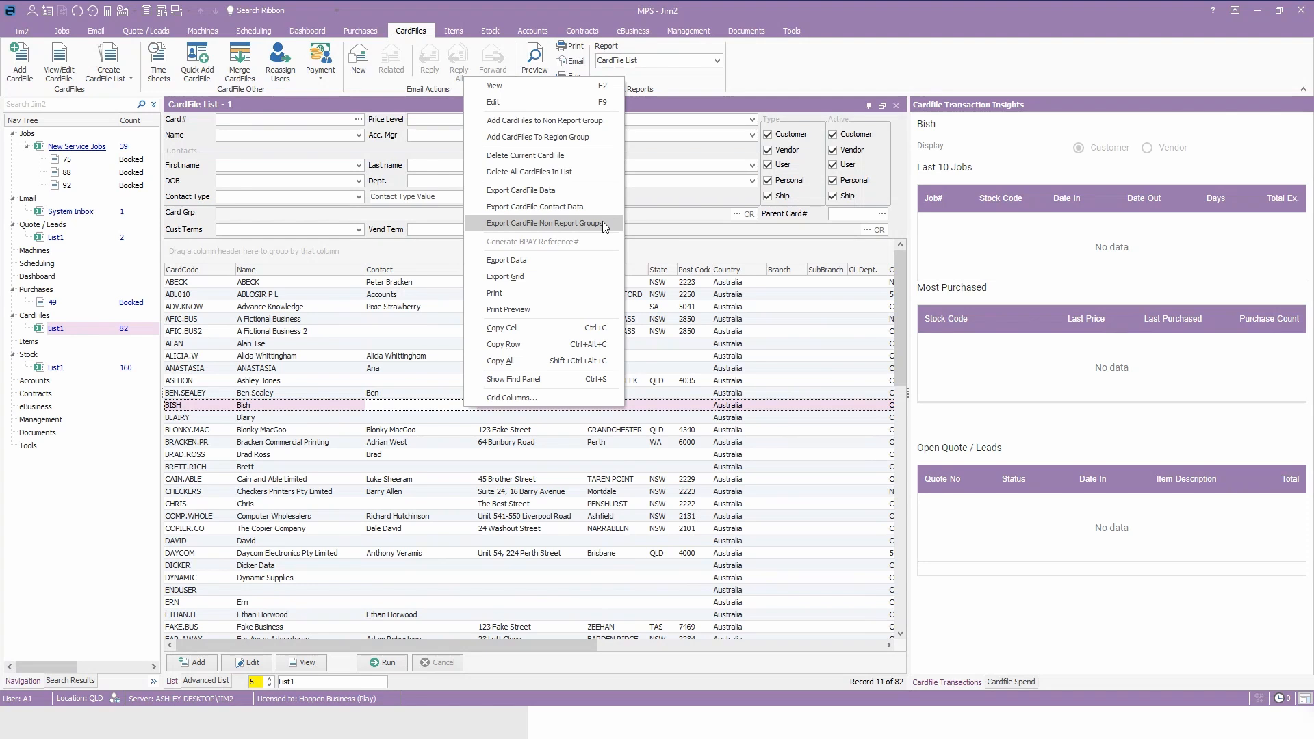
left_click(537, 423)
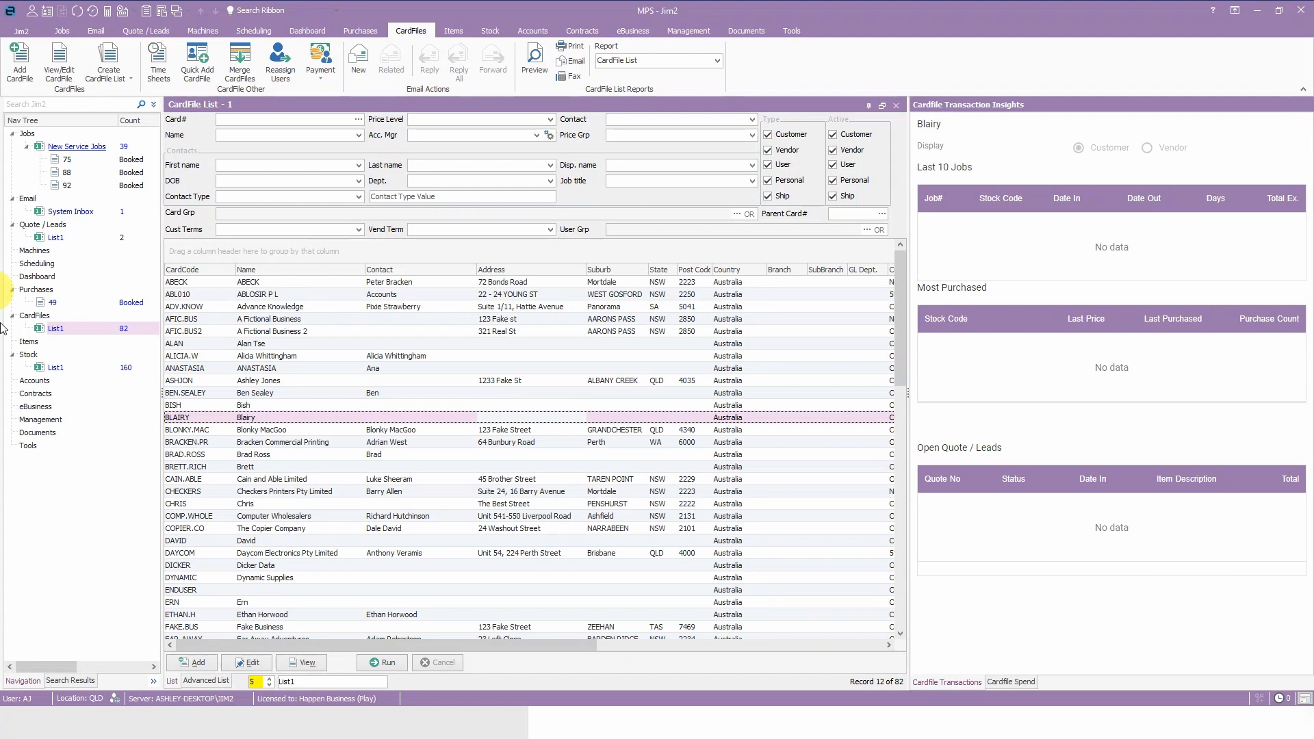
Return to the New Service Jobs list, add the Customer Suburb grid column before Status and remove it again
left_click(84, 144)
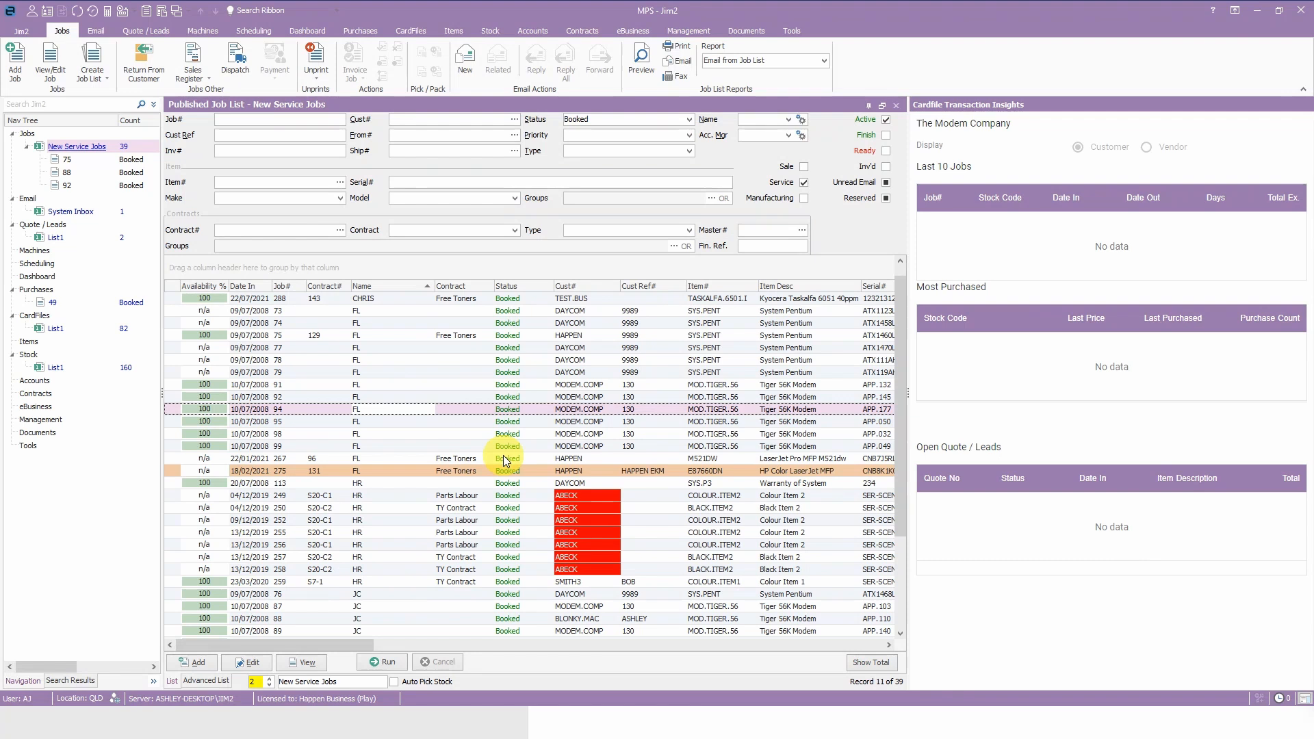
right_click(512, 395)
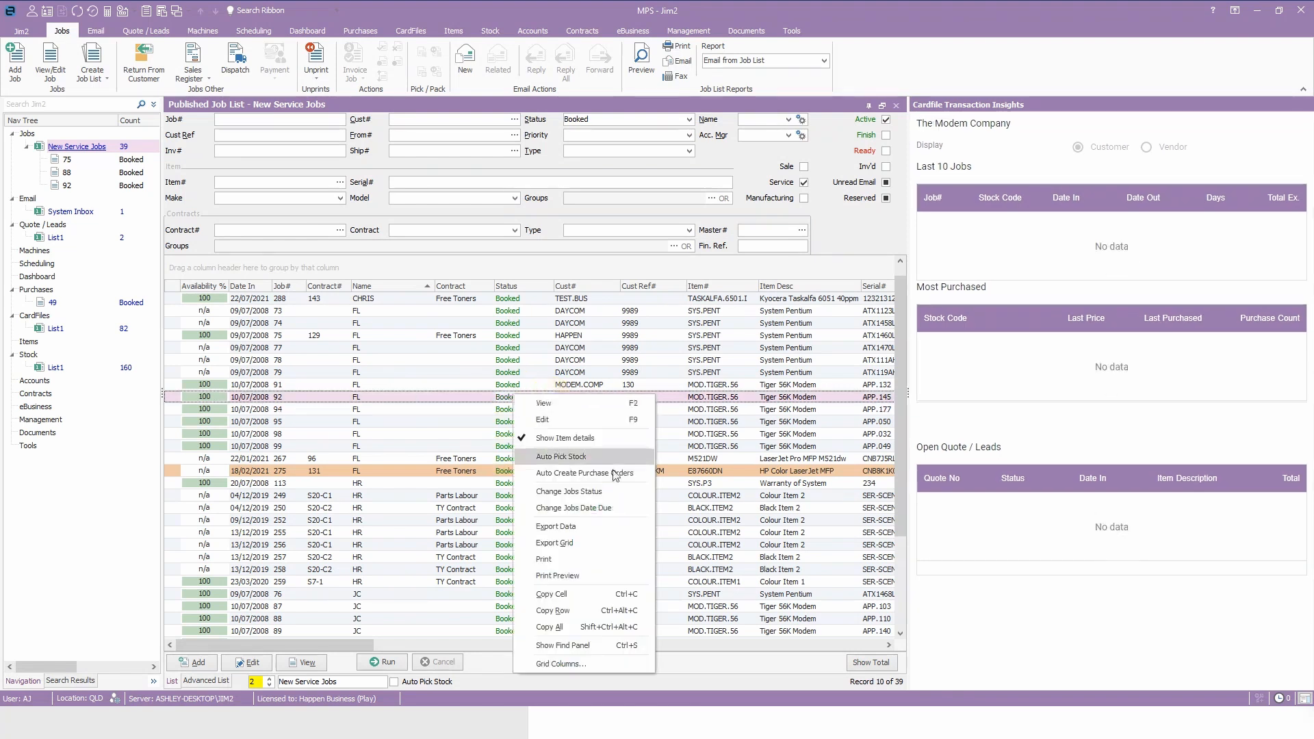
left_click(578, 663)
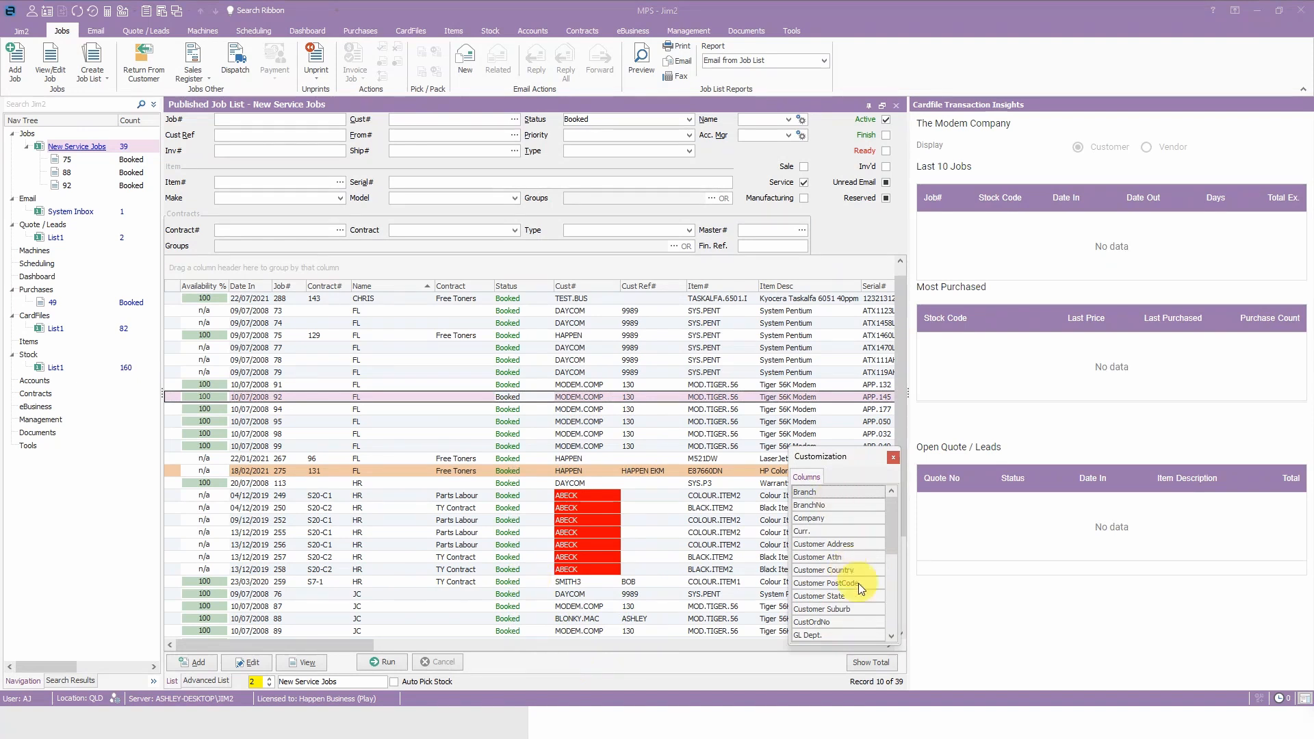
scroll(858, 583, "down", 1)
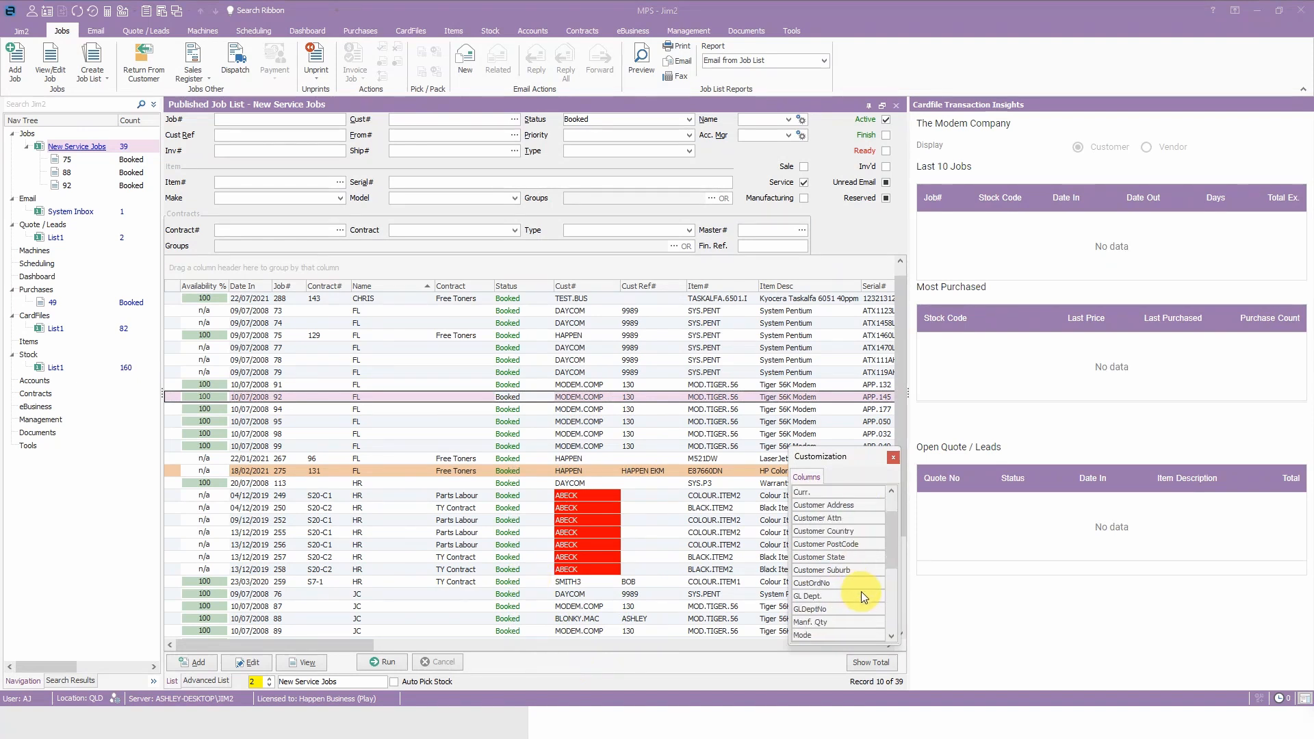
left_click_drag(858, 568, 519, 283)
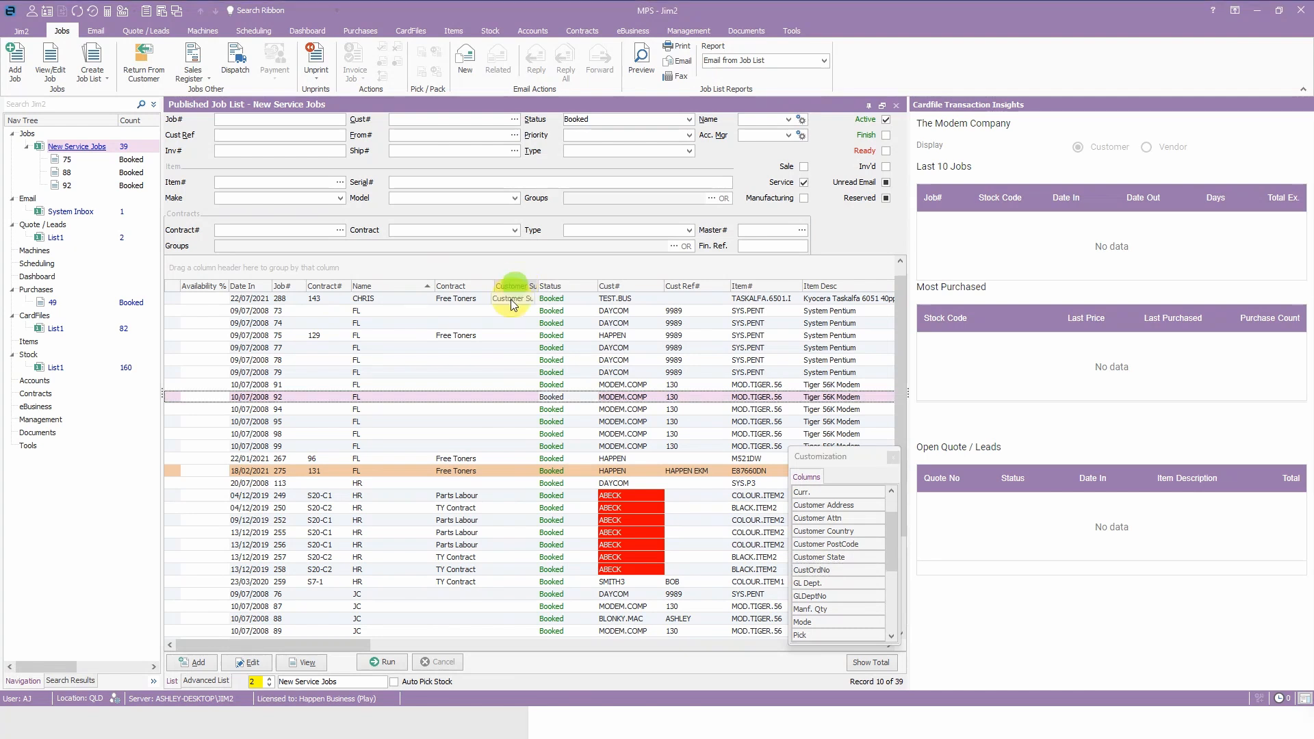
left_click_drag(515, 284, 488, 481)
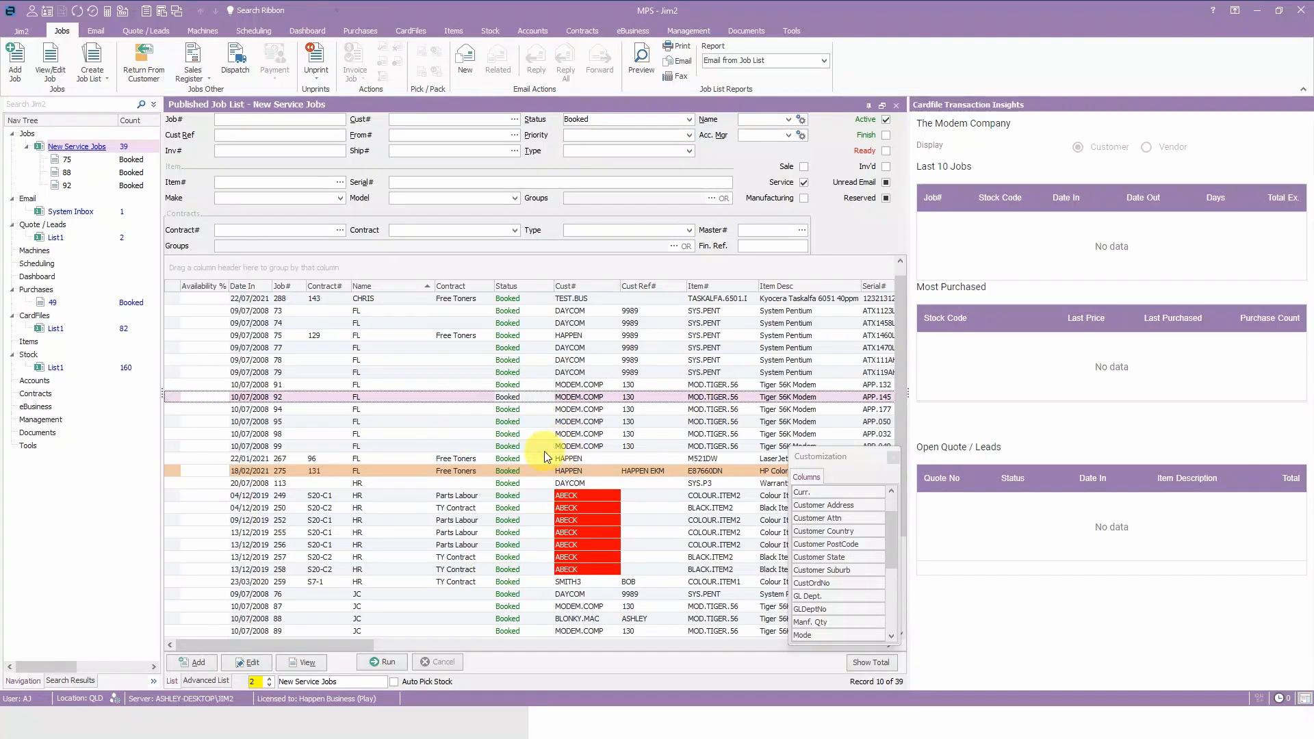
Open the stock list and sort it by Avg Cost, followed by Last Cost in descending order
left_click(59, 369)
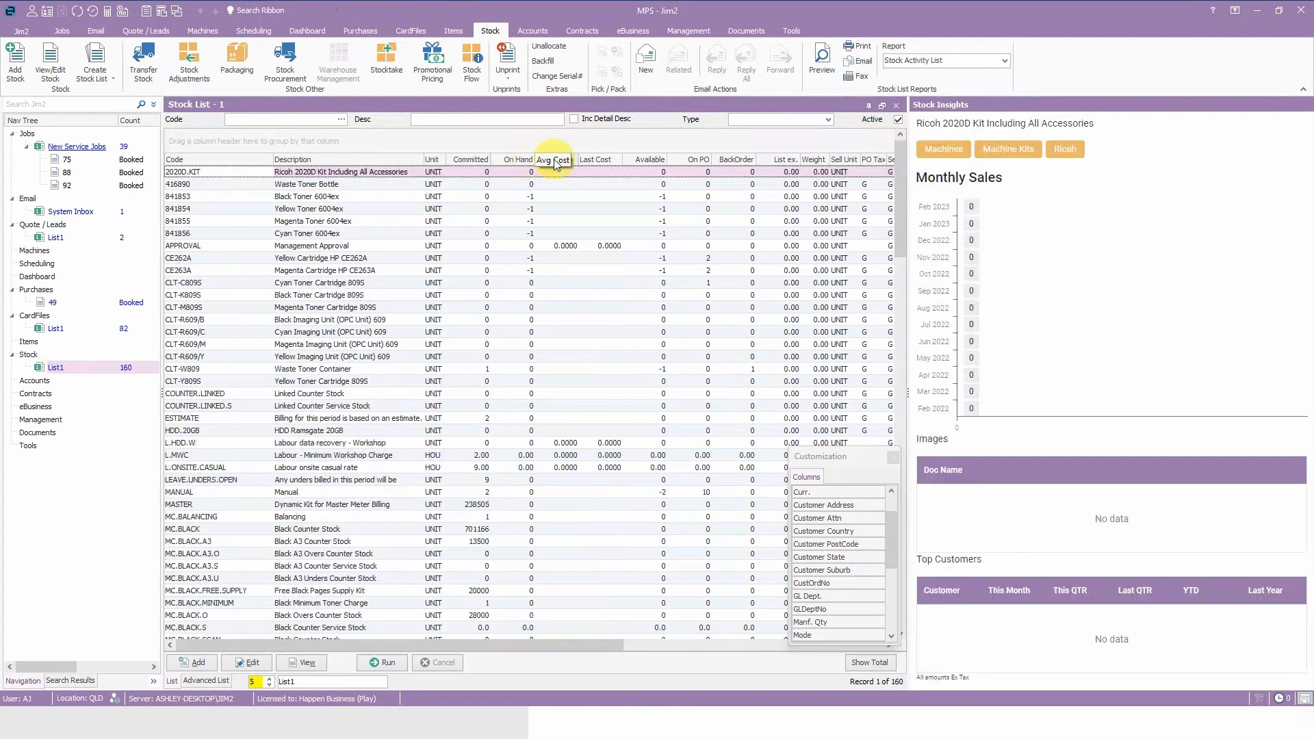
left_click(555, 161)
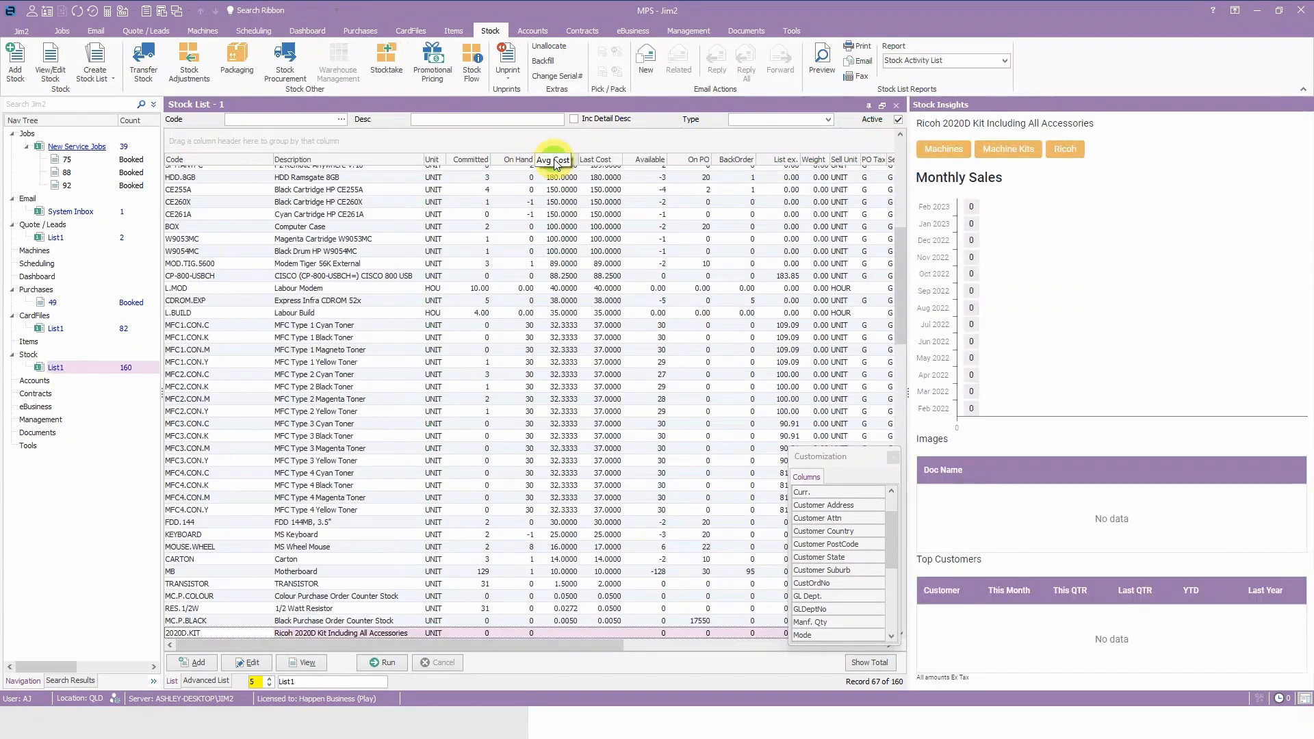
left_click(598, 158)
left_click(598, 159)
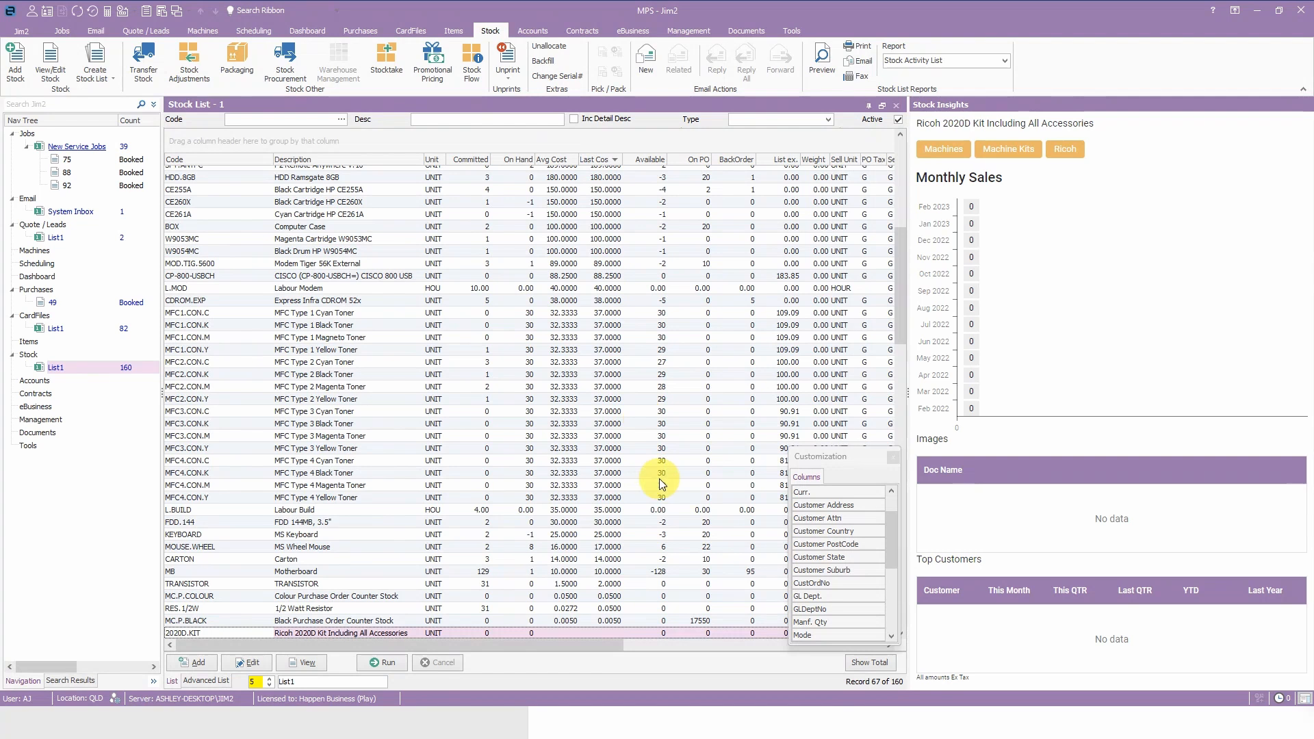
Return to the New Service Jobs list and move the Contract column to after Status
left_click(95, 148)
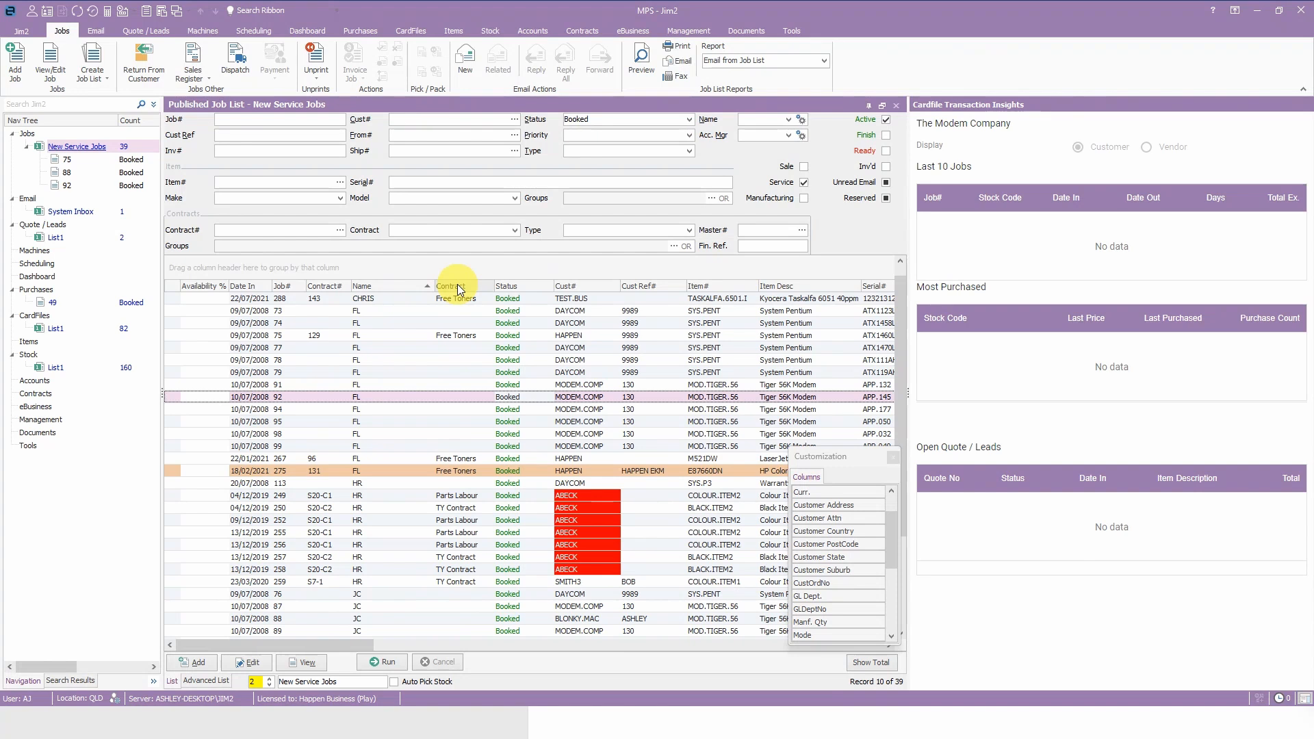
left_click_drag(457, 289, 505, 293)
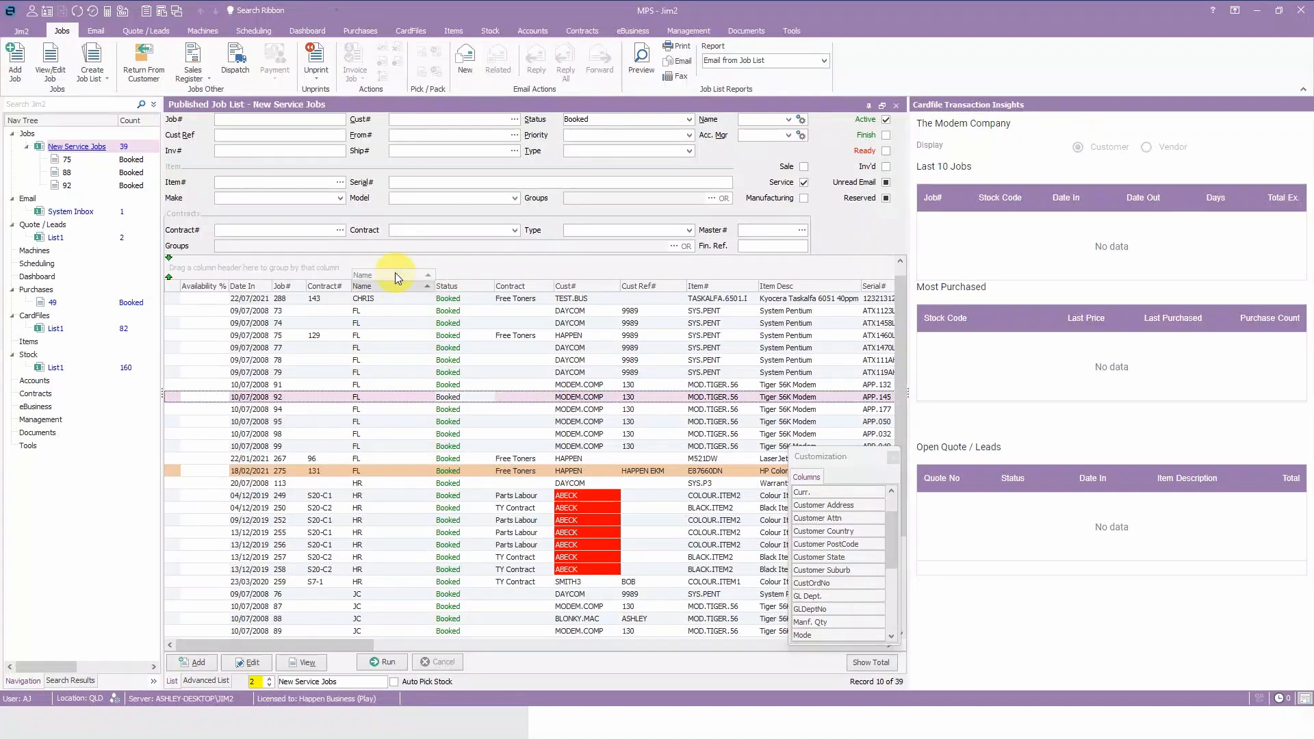
Group the New Service Jobs list by Name, collapse the FL group and close the column customization window
left_click_drag(396, 272, 396, 272)
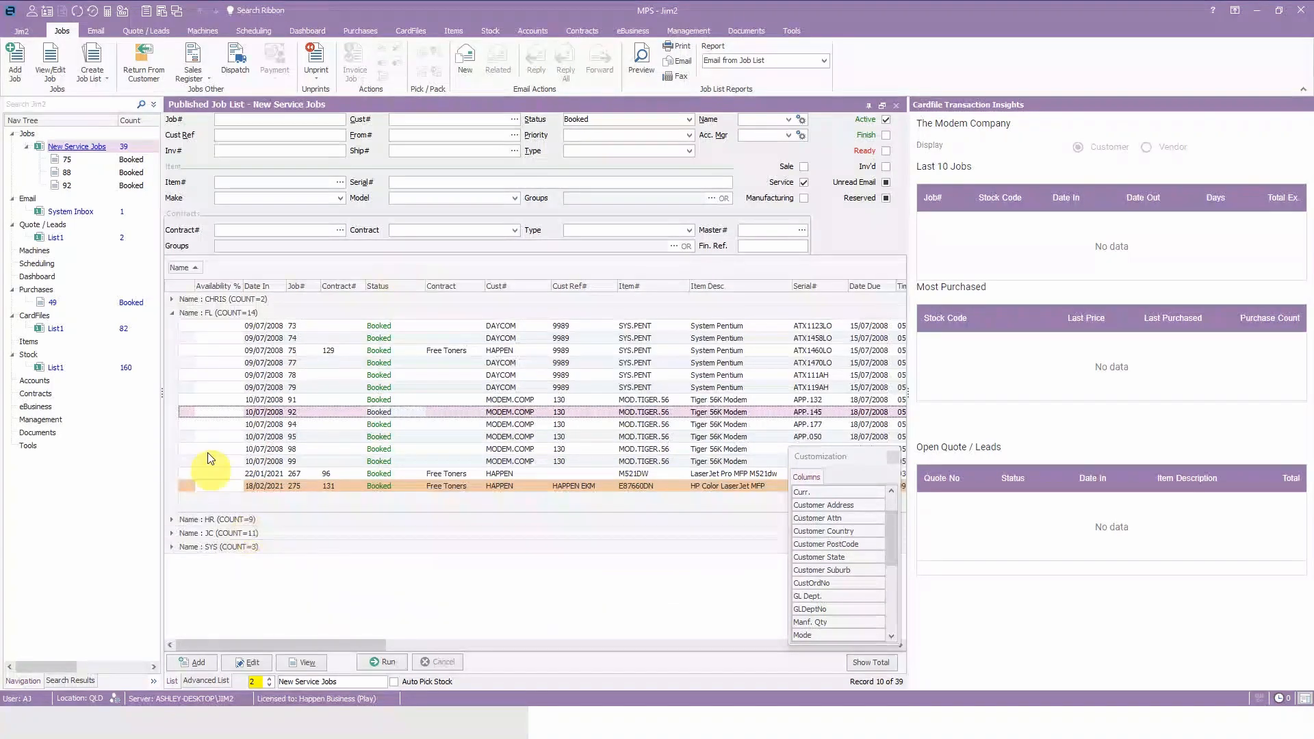
left_click(171, 314)
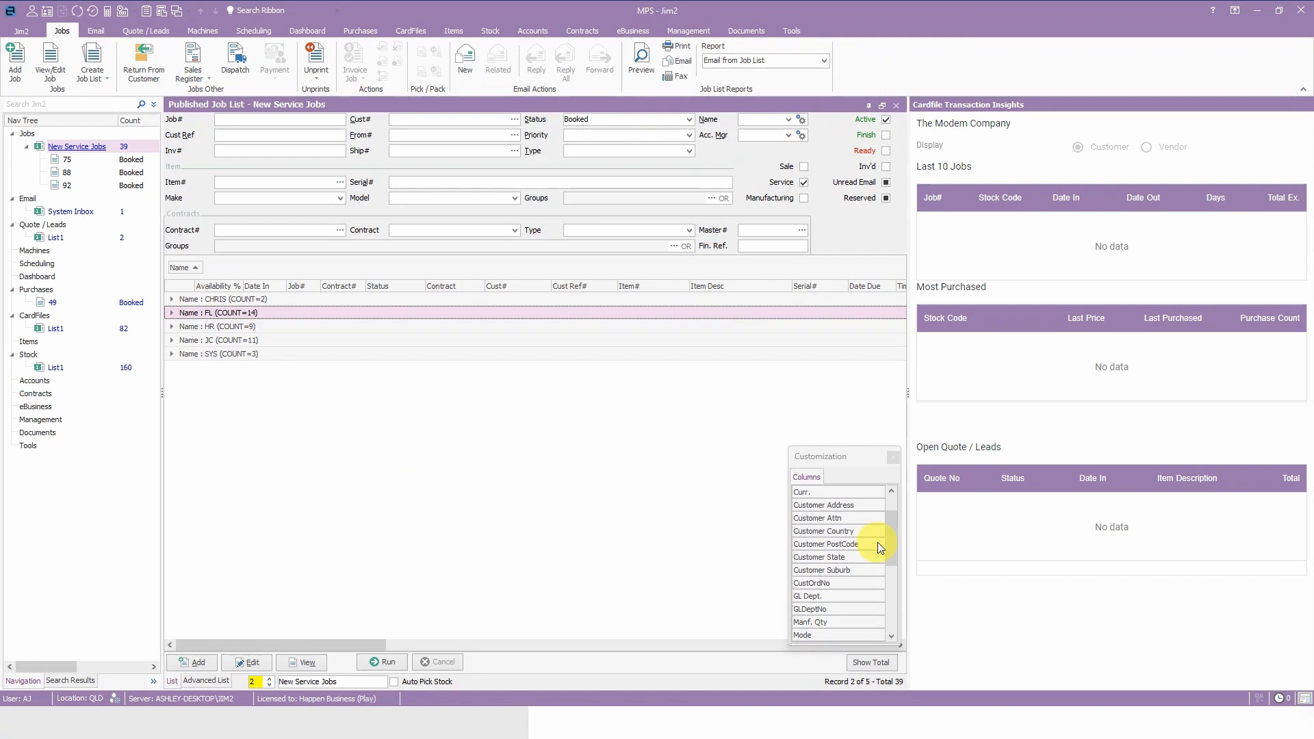
left_click(892, 457)
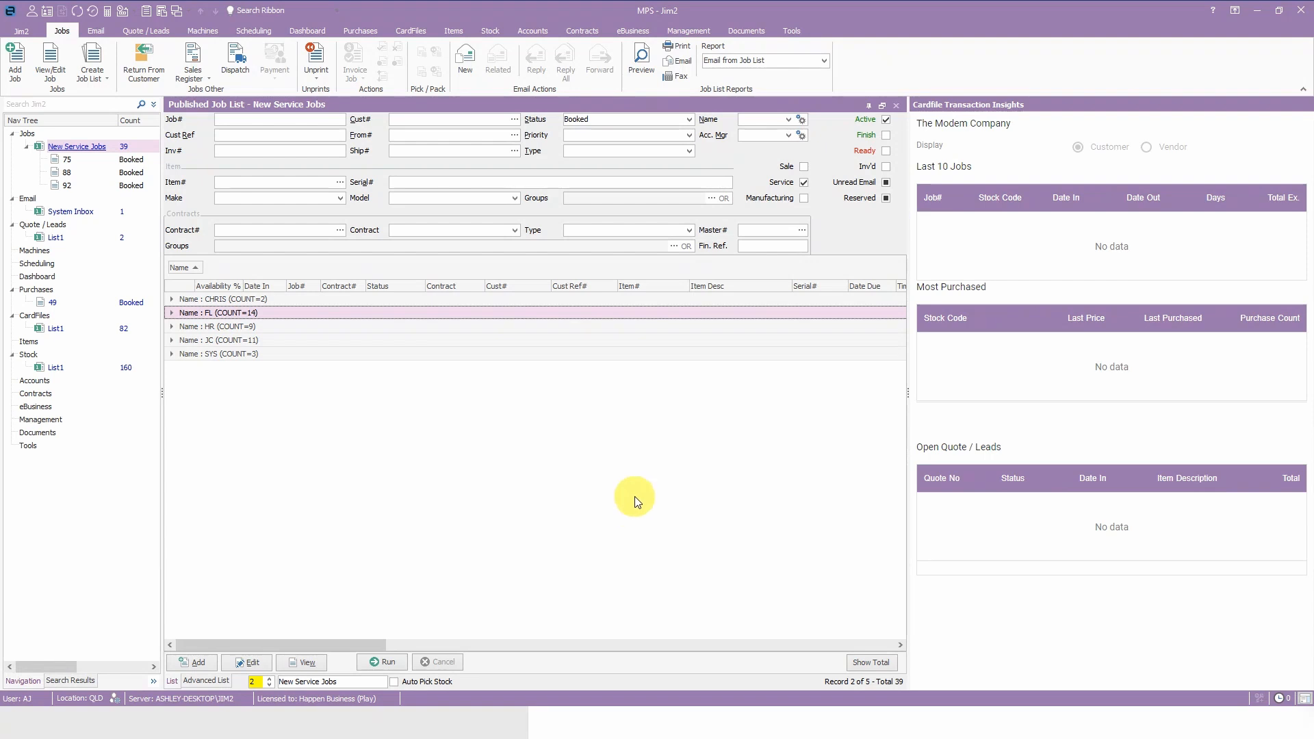
left_click(867, 104)
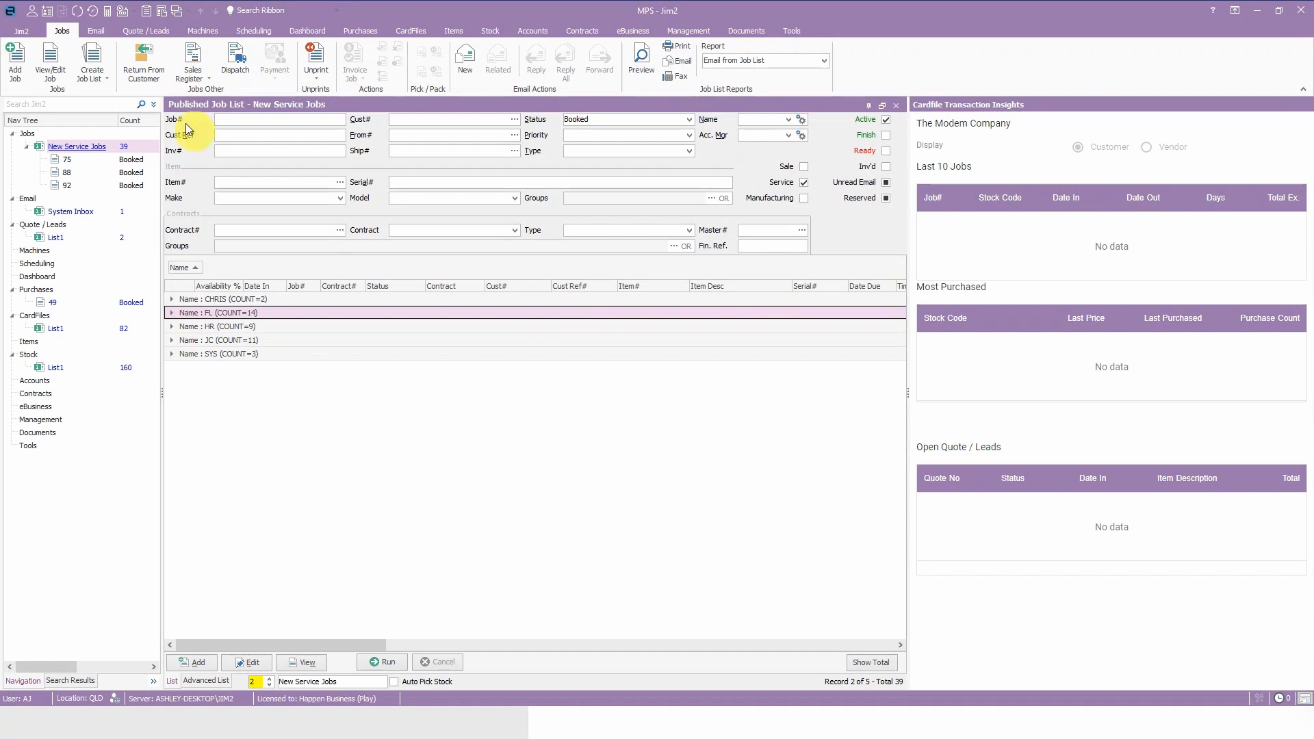
Review the published-list options for job lists, including Save Published List, and dismiss them without choosing one
left_click(84, 77)
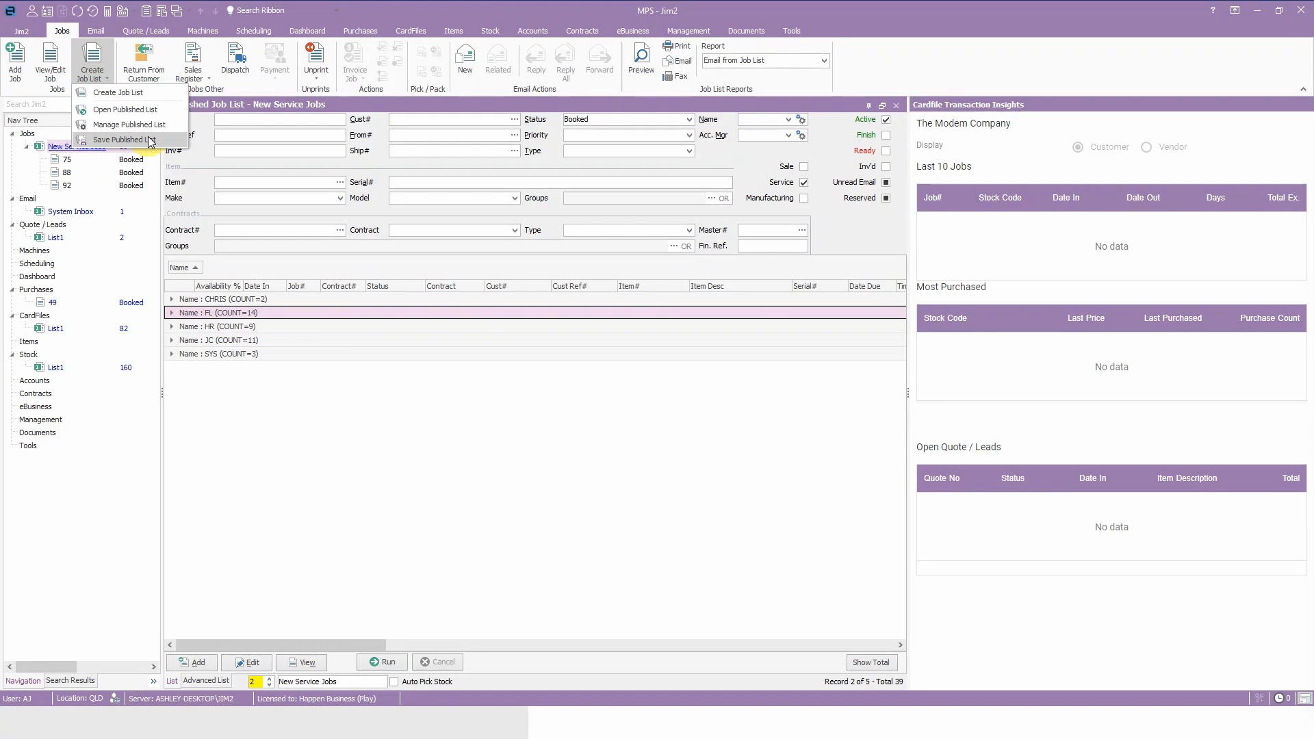
left_click(576, 467)
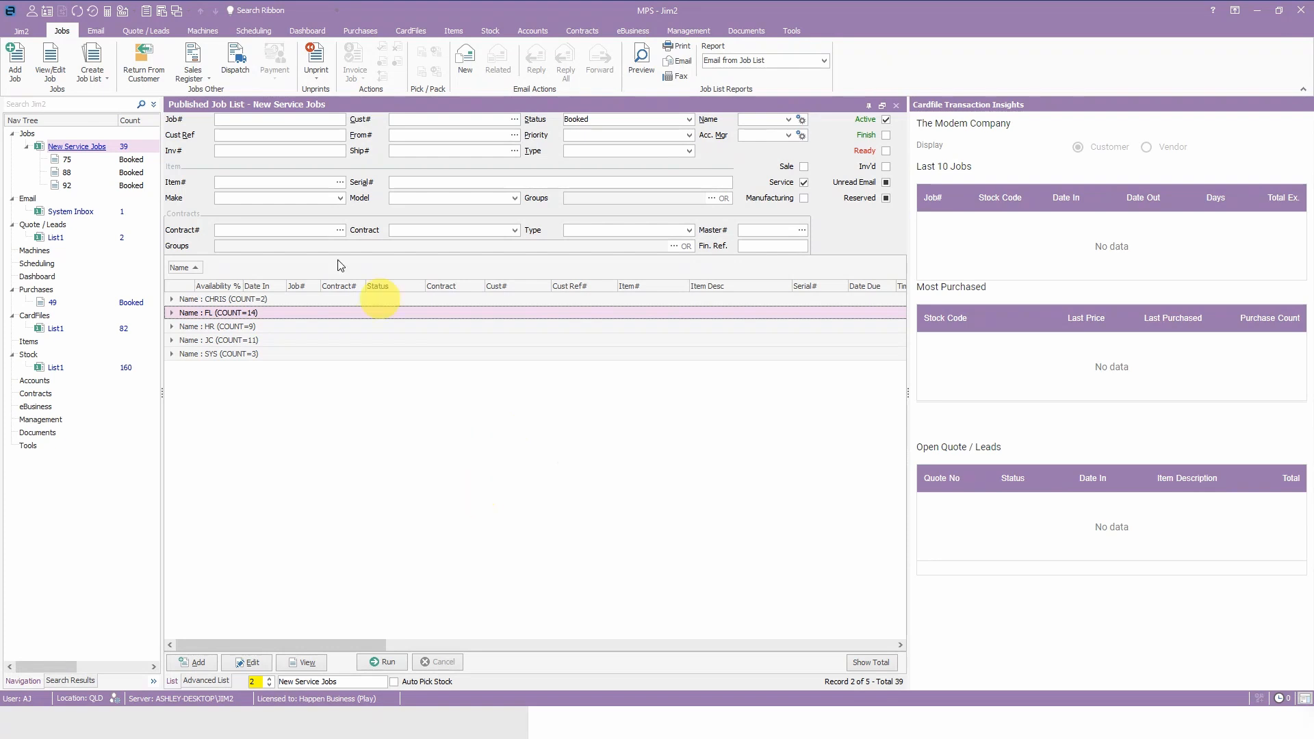
Open the Quote / Lead list and examine the Qty Avail. column setting in the Quote options, leaving the options unsaved
left_click(59, 240)
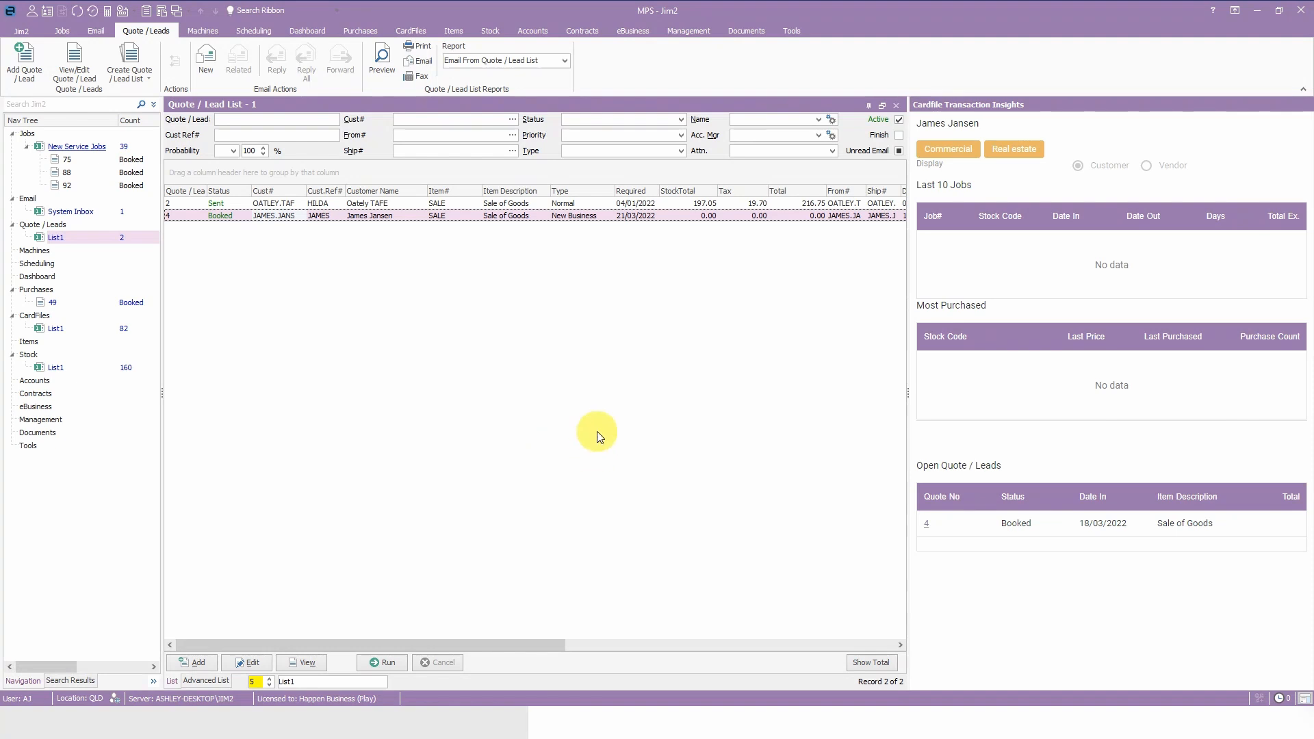
left_click(798, 29)
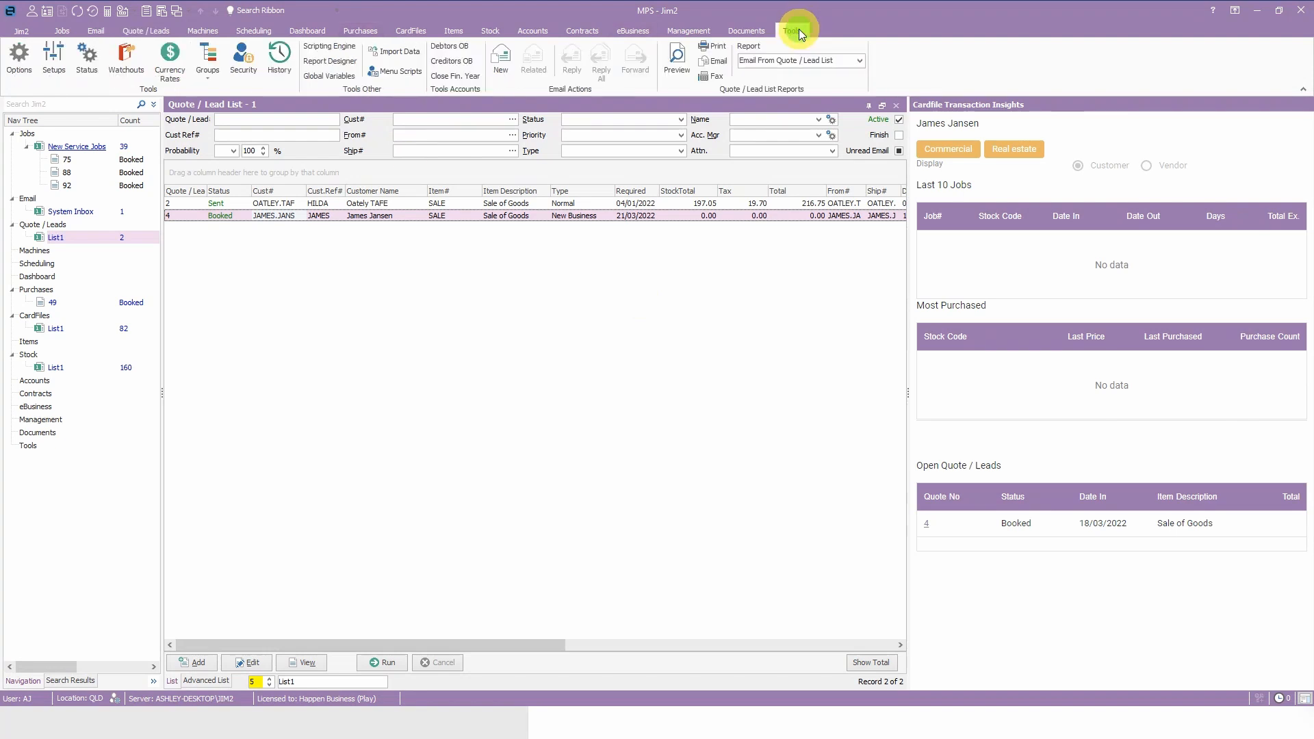
left_click(20, 56)
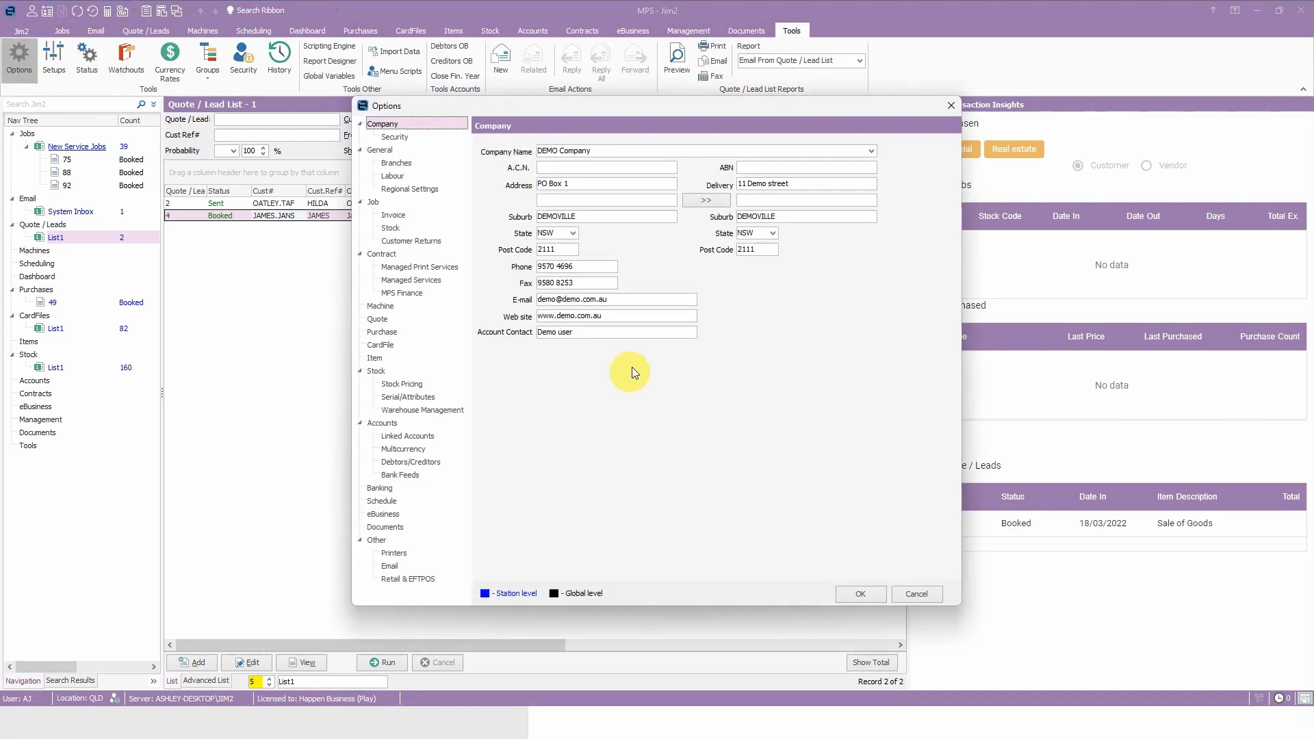
left_click(375, 320)
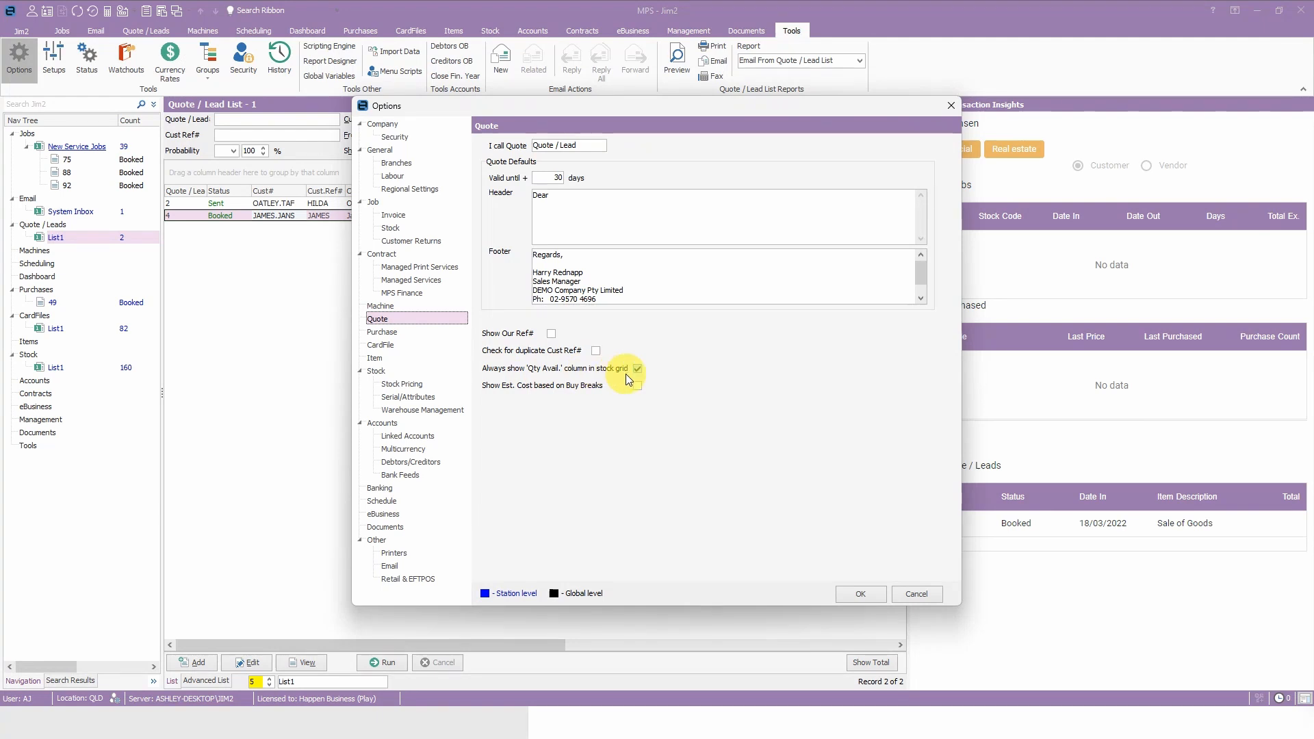
left_click(932, 594)
View quote 4 to examine the Qty Avail. column in its stock grid, and close the quote
double_click(335, 216)
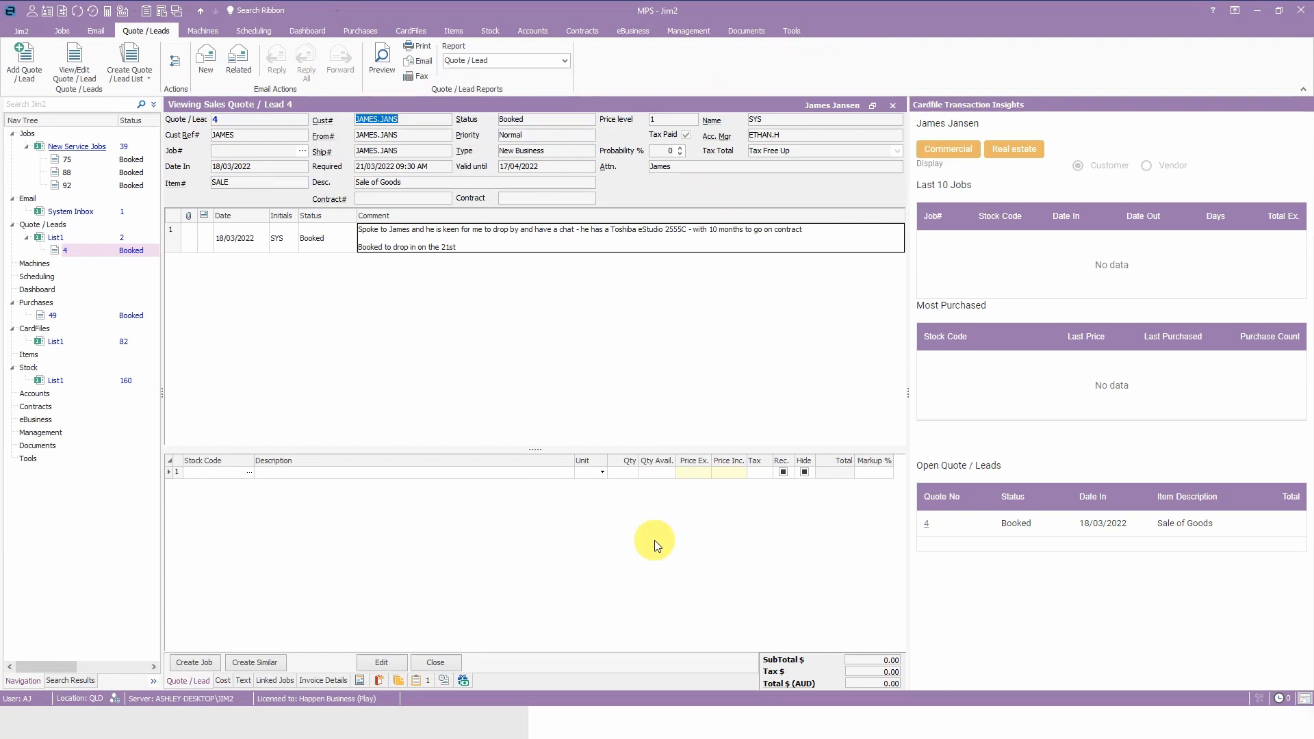
left_click(436, 662)
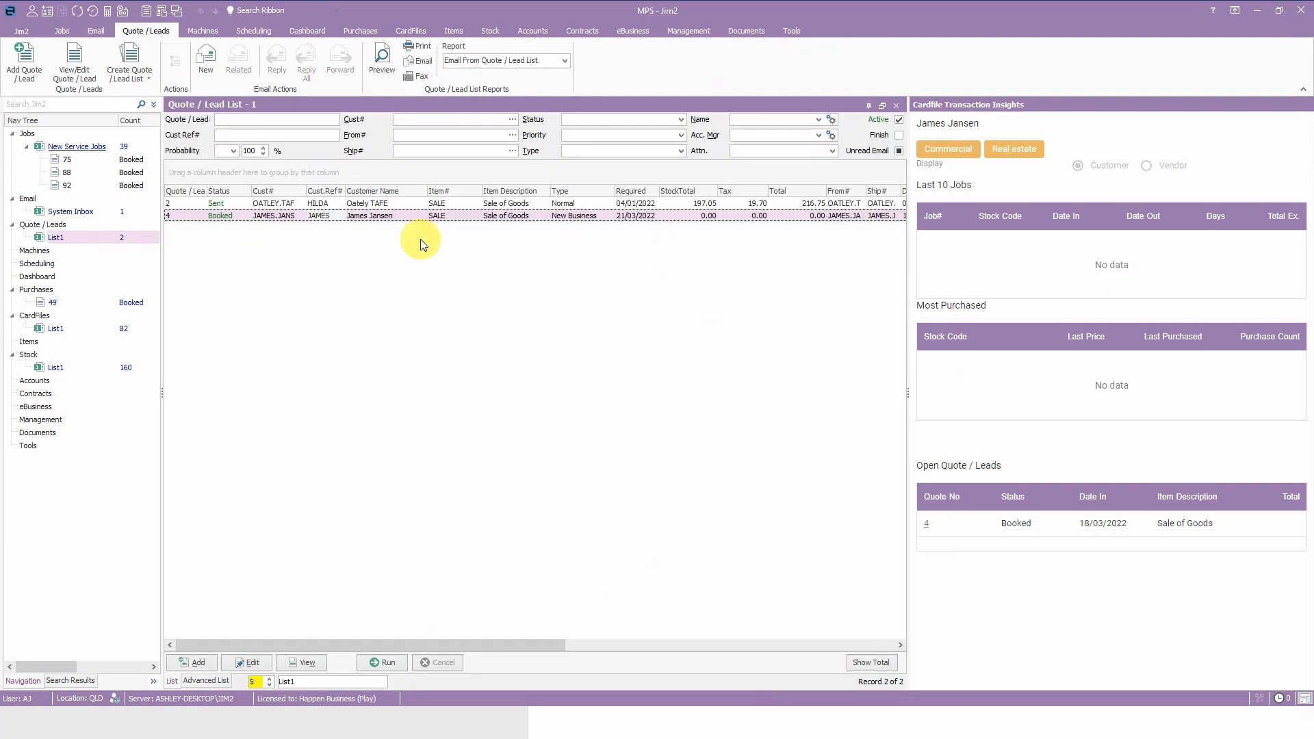
Open service job 75 from under the New Service Jobs list and put it into edit mode
left_click(63, 148)
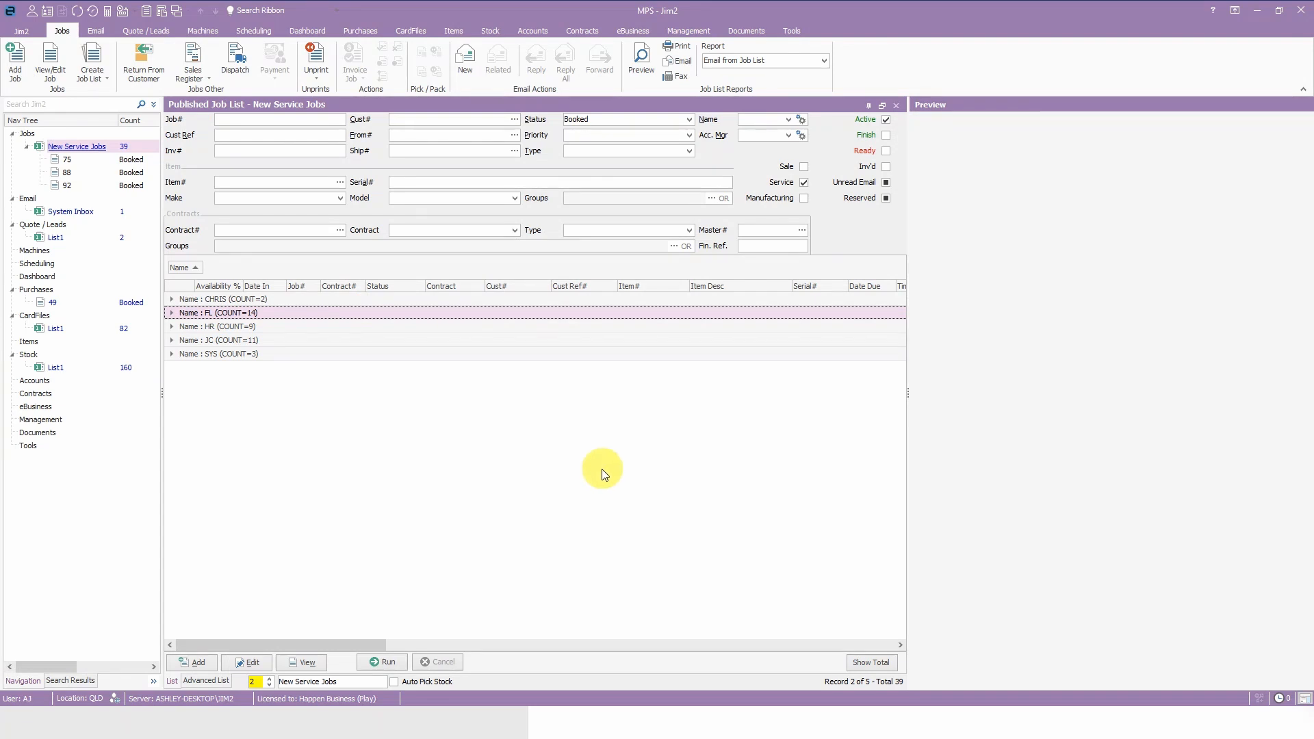
left_click(67, 185)
left_click(76, 160)
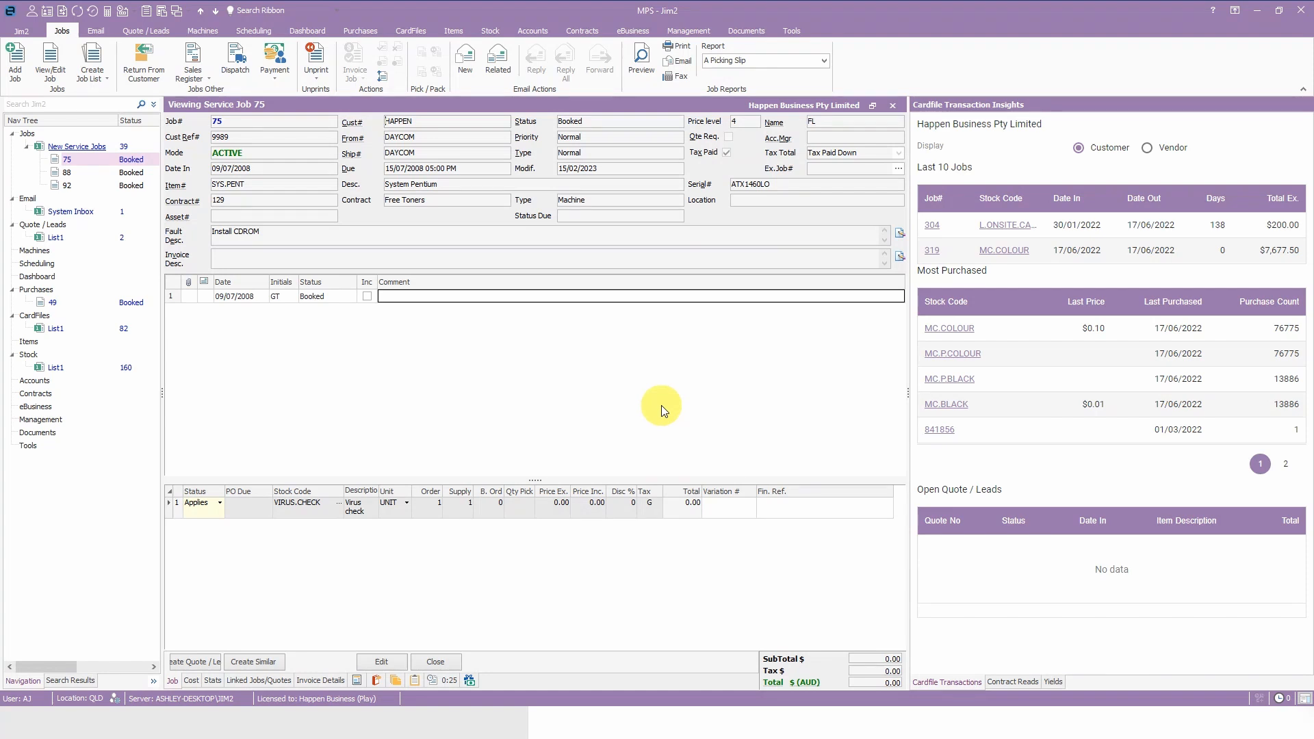
left_click(381, 662)
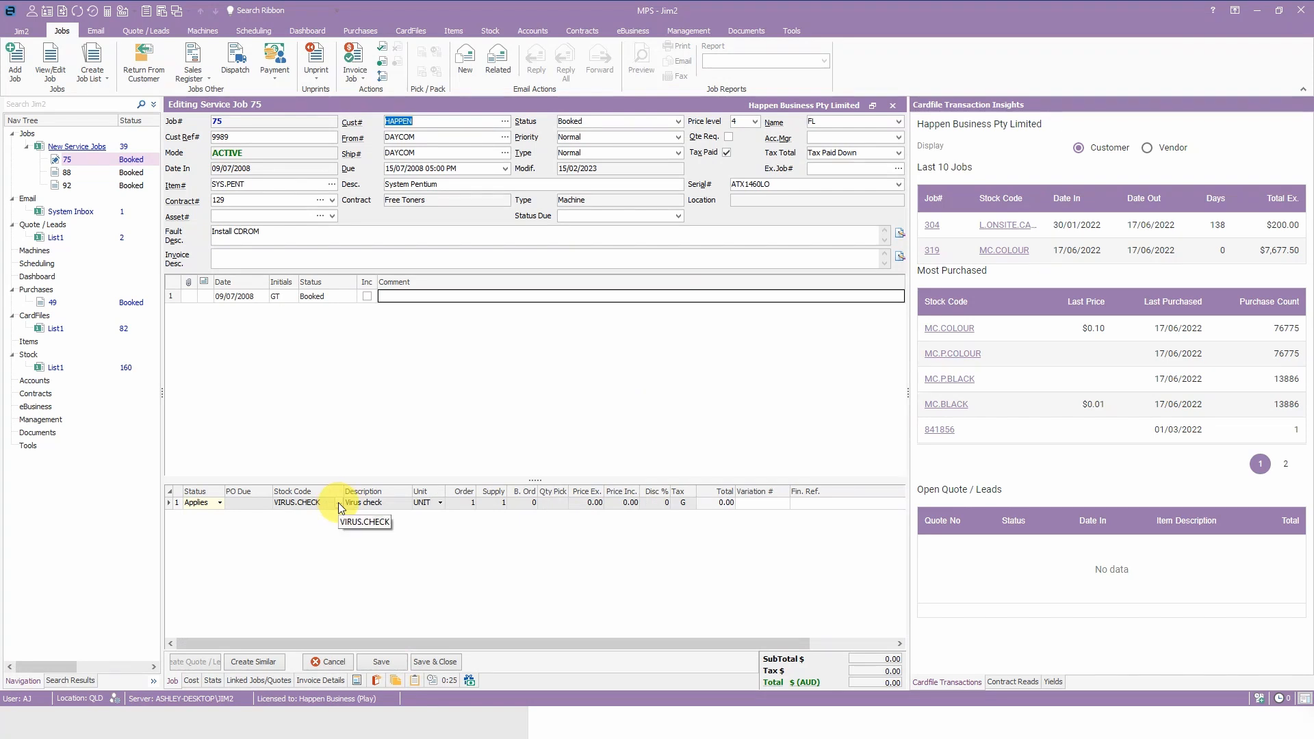
View the customer's stock History from the VIRUS.CHECK line's stock selection, close it and cancel editing the job
left_click(338, 502)
left_click(338, 503)
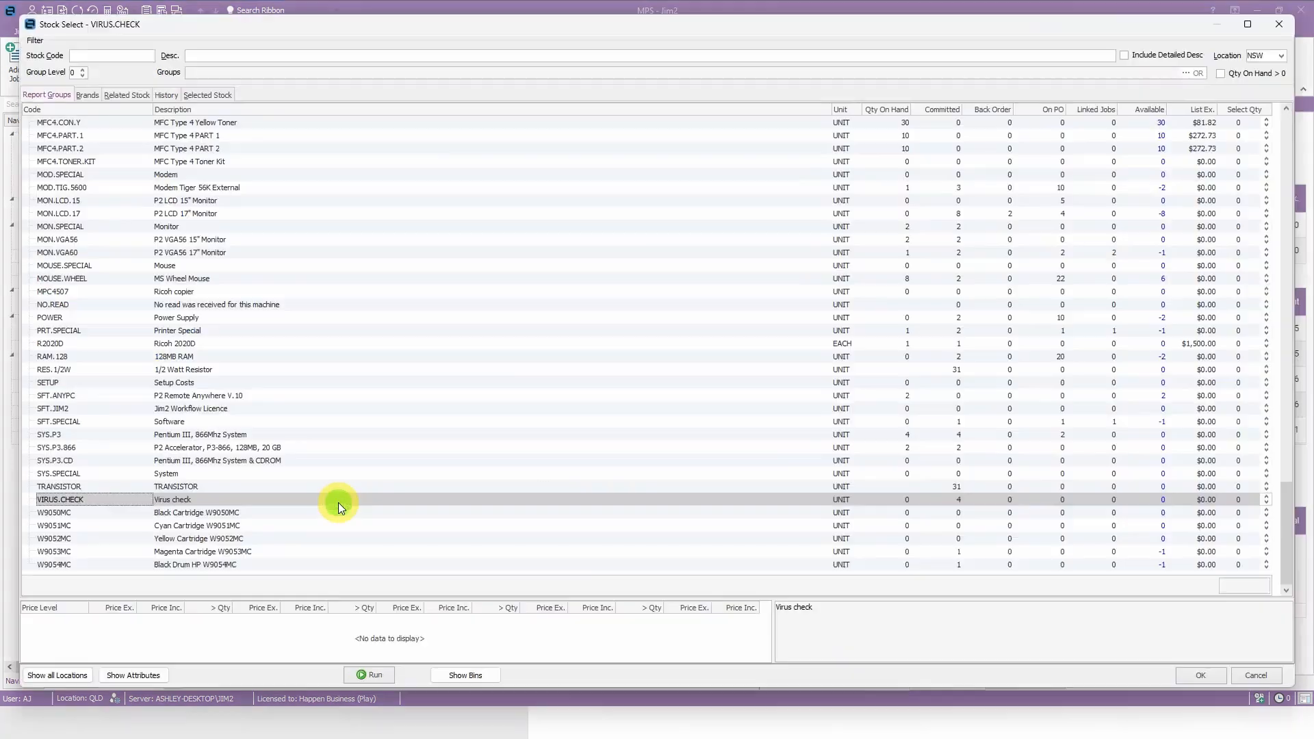
left_click(164, 97)
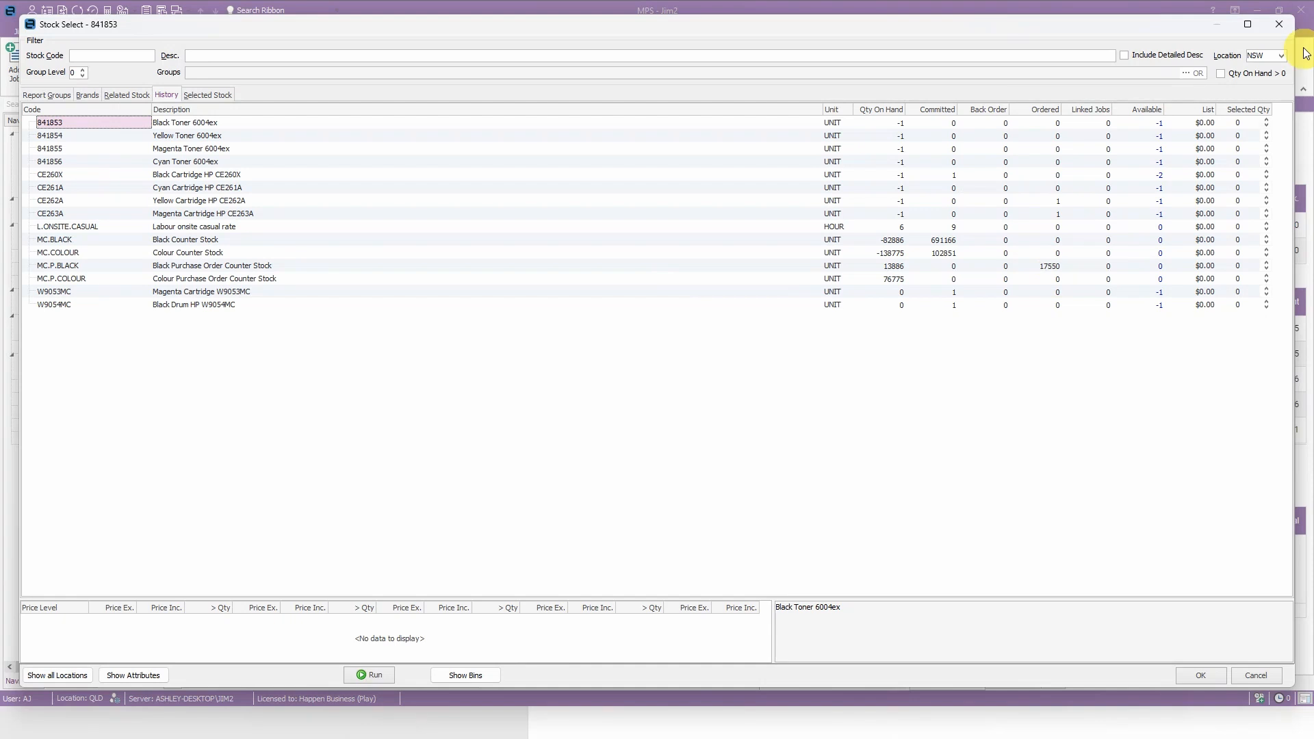
left_click(1279, 26)
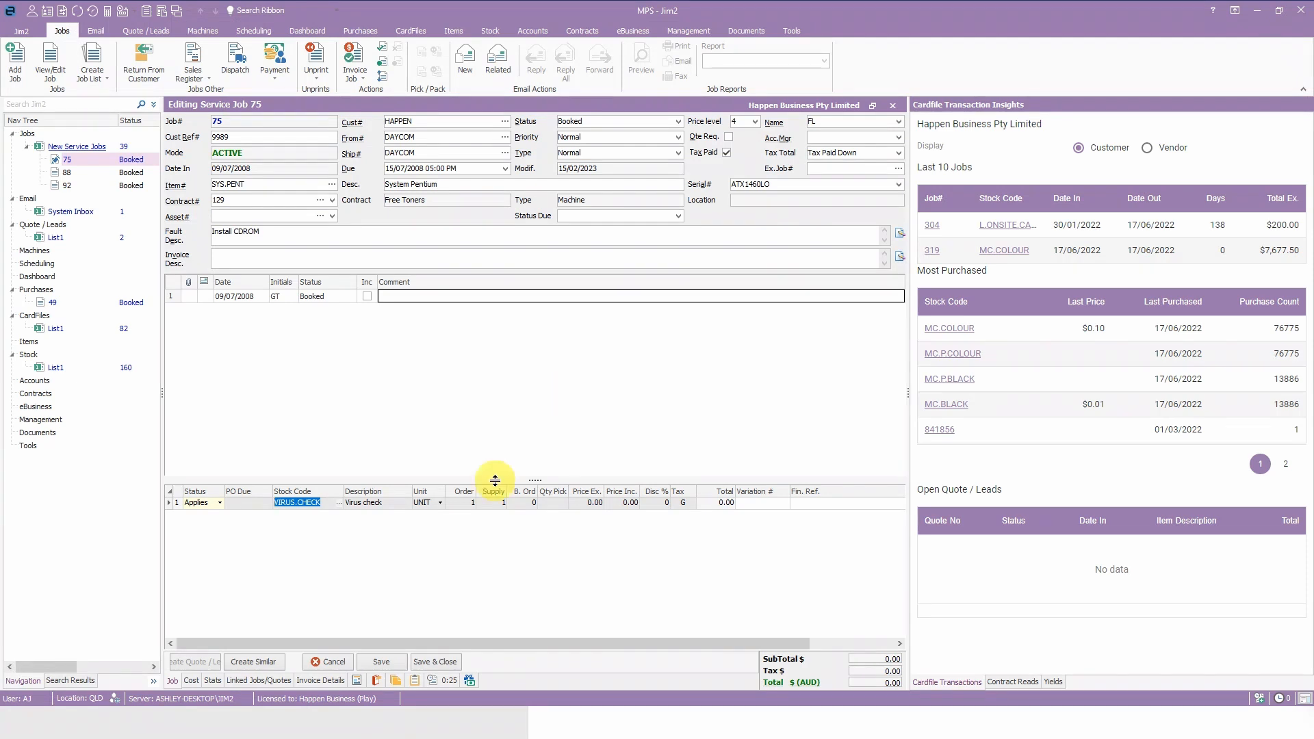
left_click(464, 425)
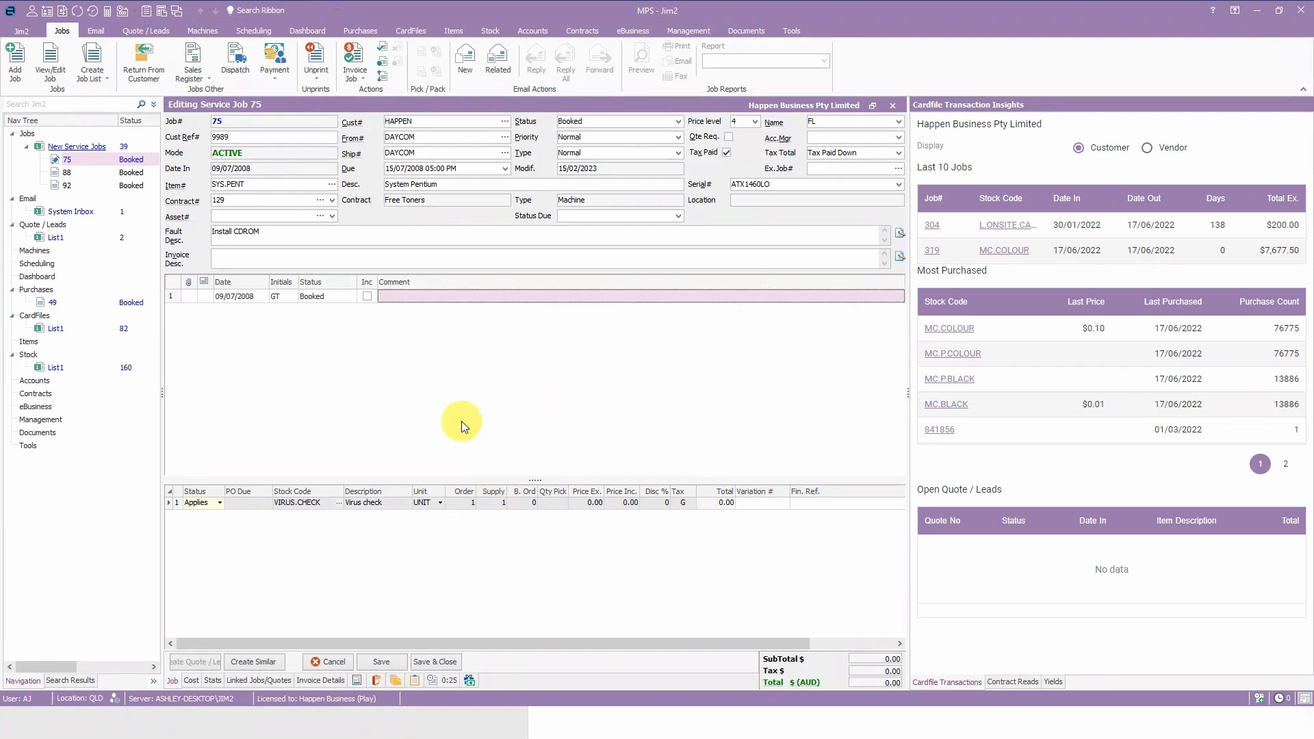
left_click(331, 662)
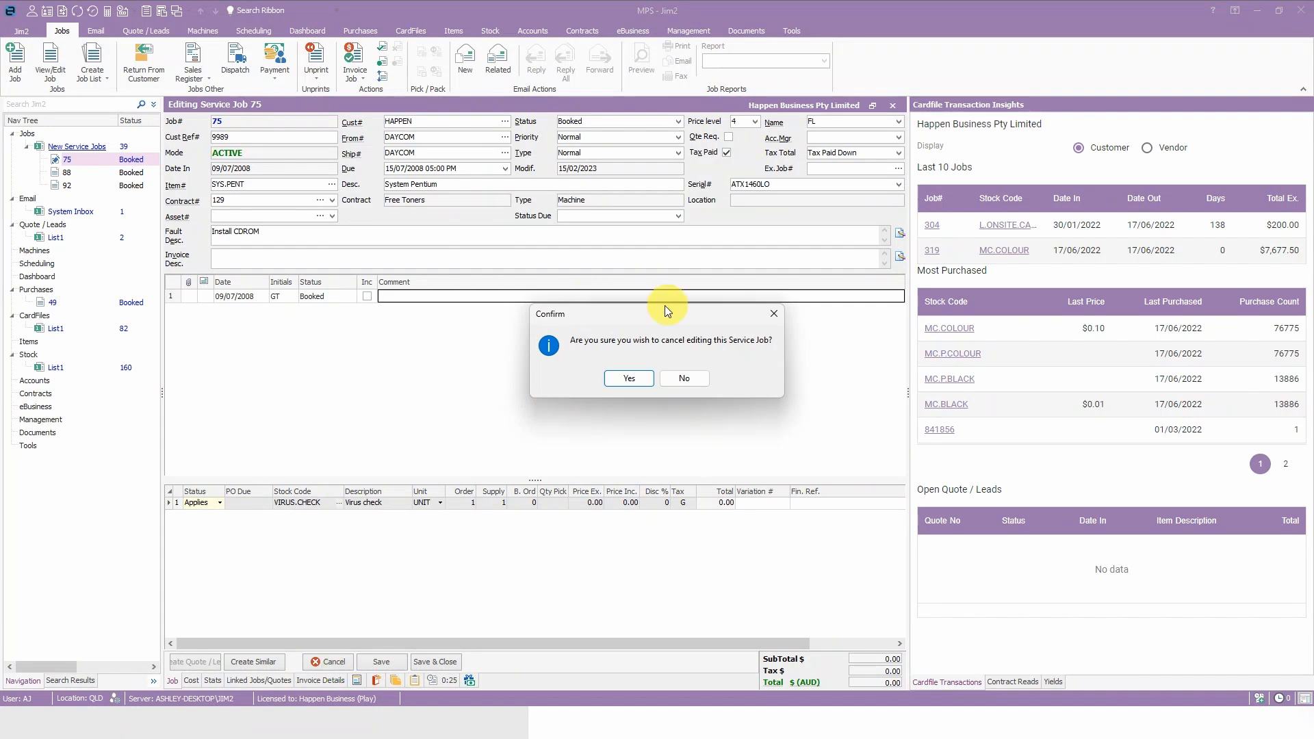
left_click(624, 379)
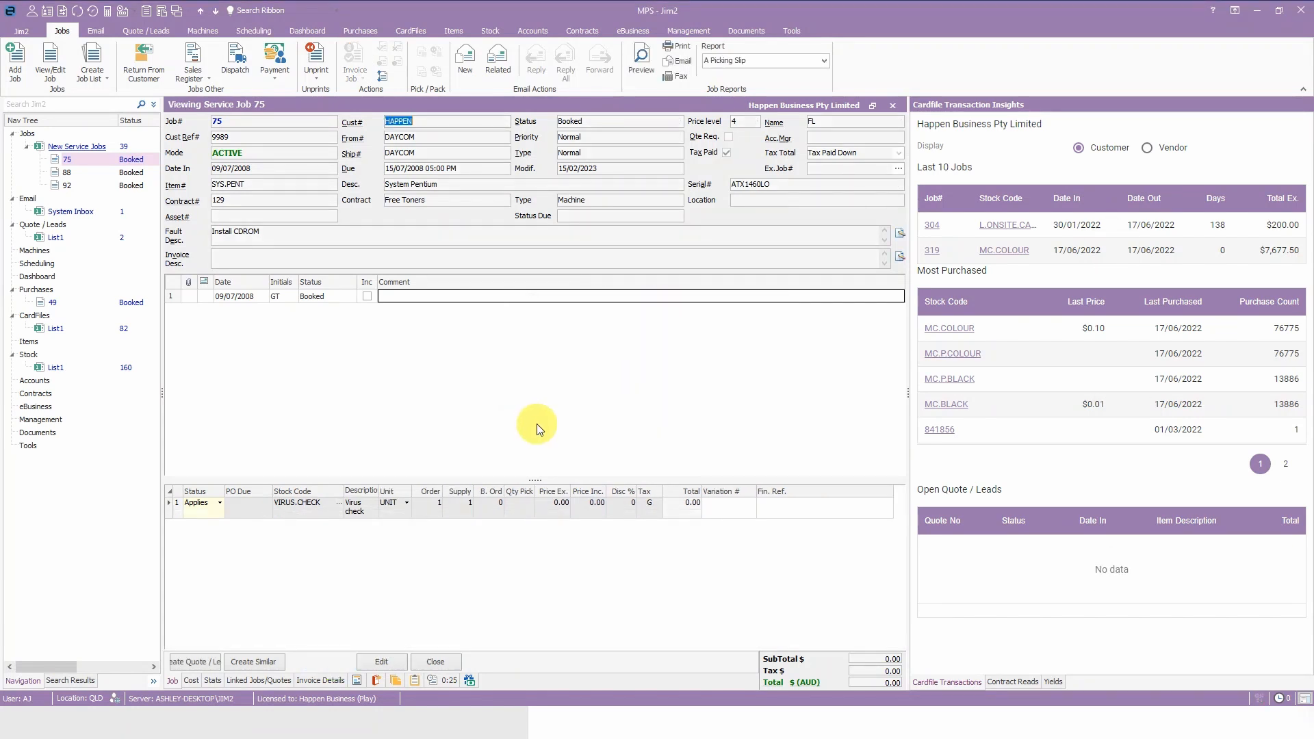
Expand the global search, open its search criteria and examine the sub-options of Invoice and Item
left_click(33, 104)
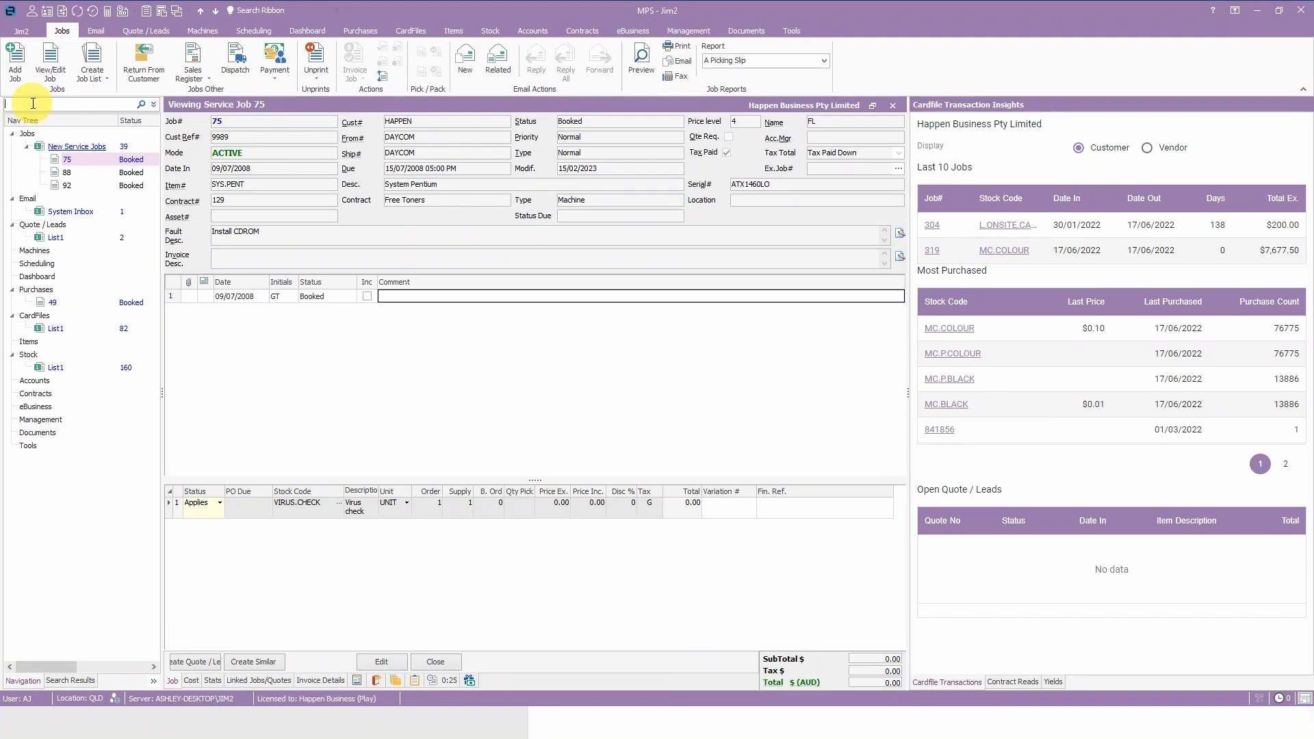
left_click(152, 105)
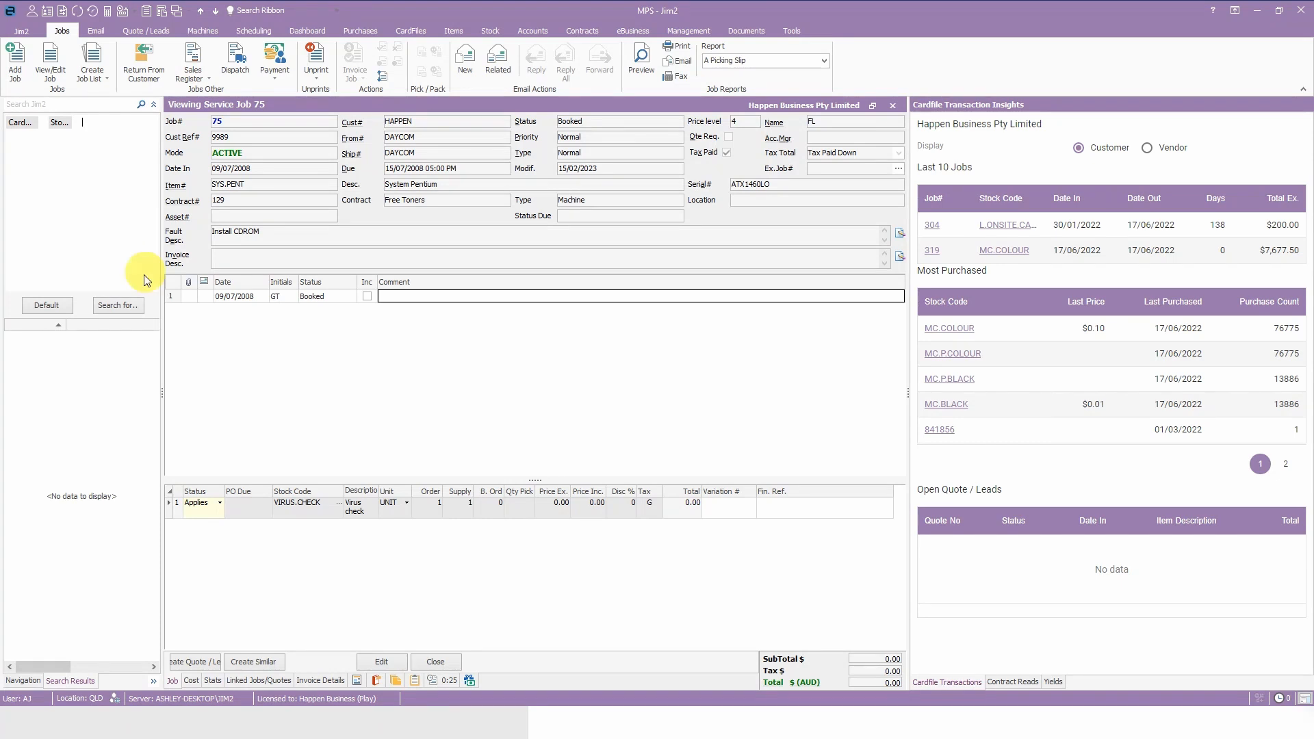
left_click(124, 307)
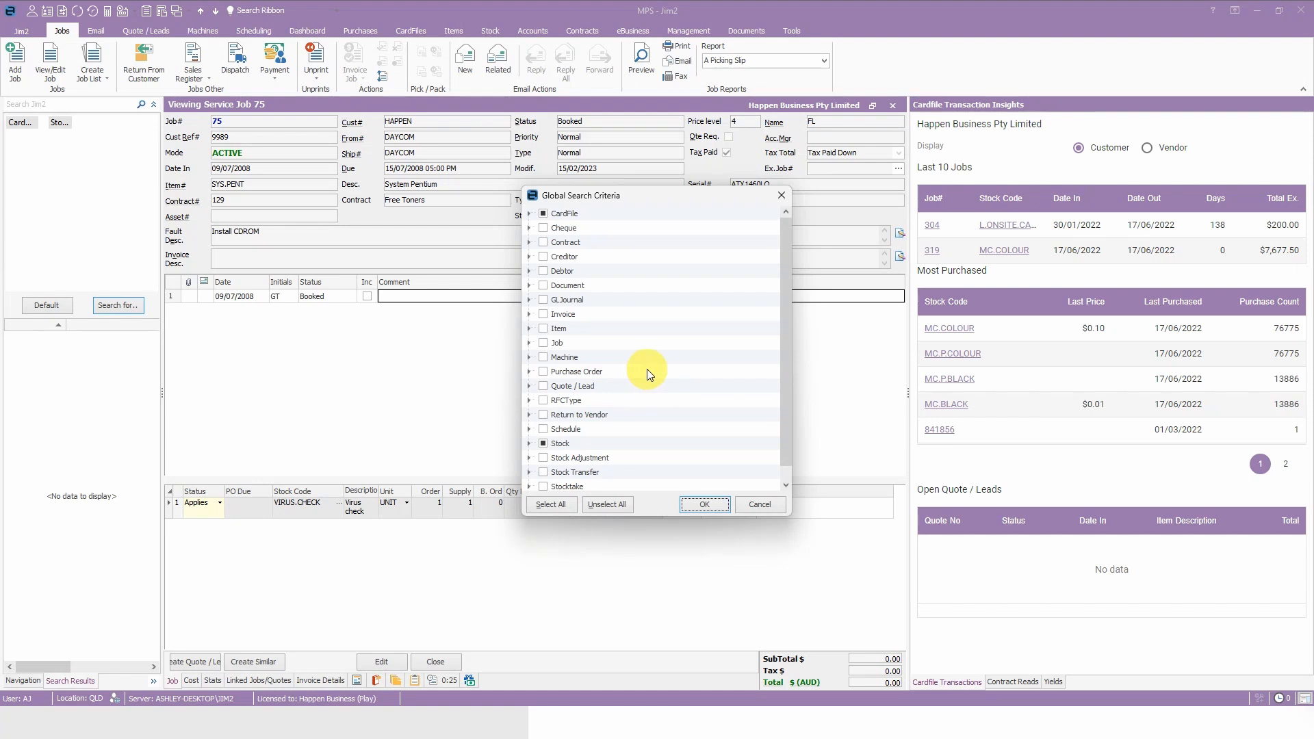
left_click(529, 314)
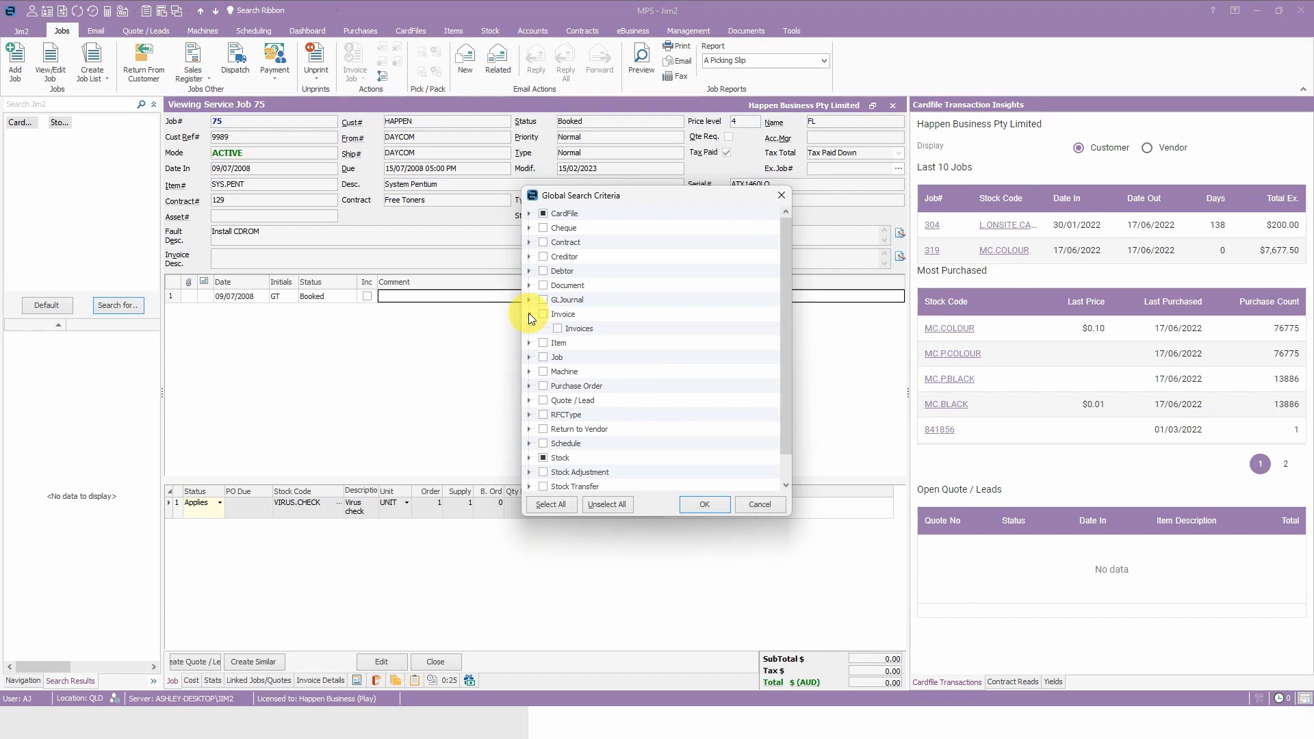
left_click(528, 315)
left_click(528, 328)
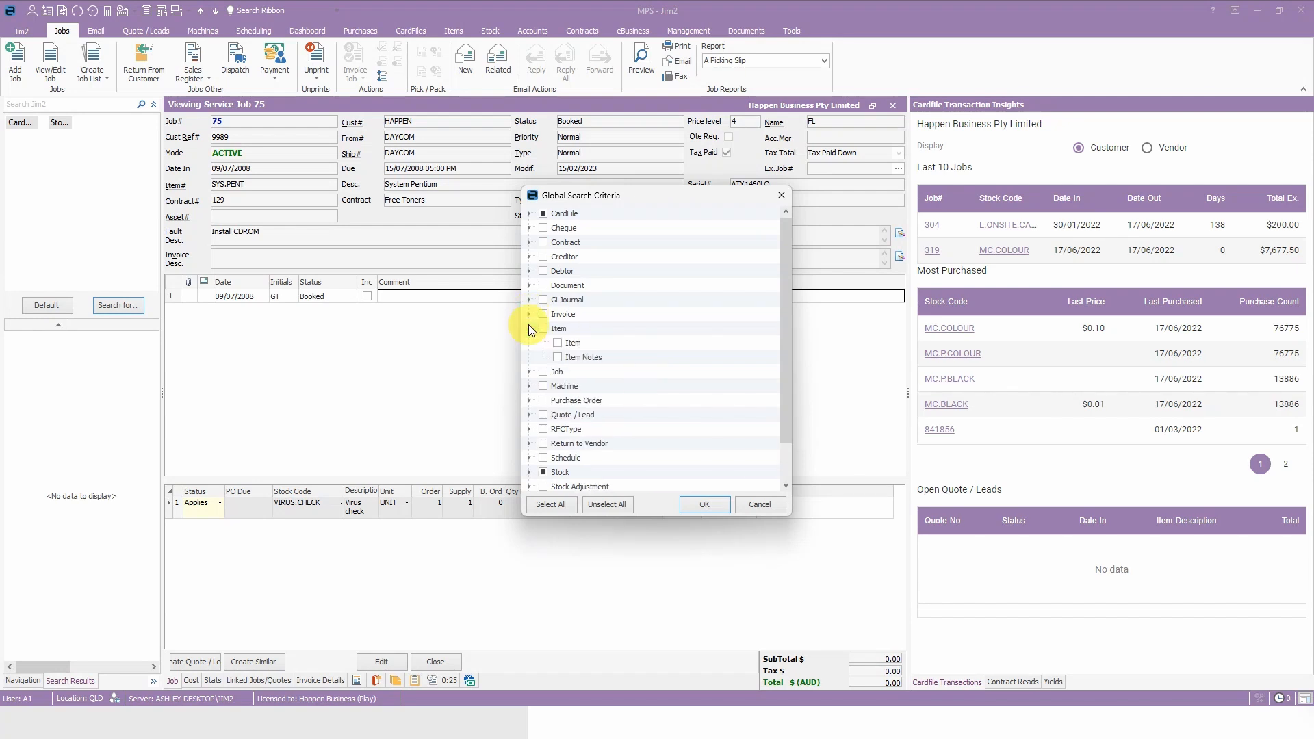
left_click(528, 327)
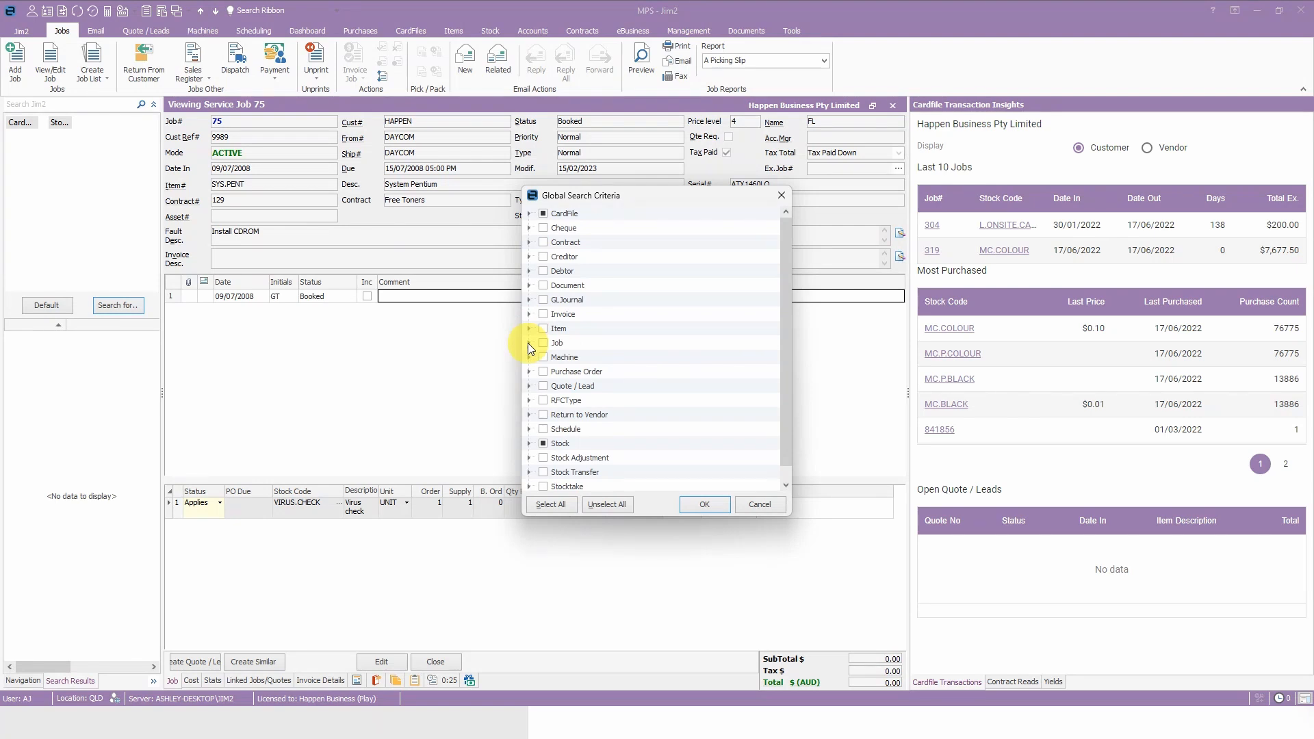
Add Quote / Lead, Quote / Lead Comments and Quote / Lead Email to the global search criteria
left_click(529, 386)
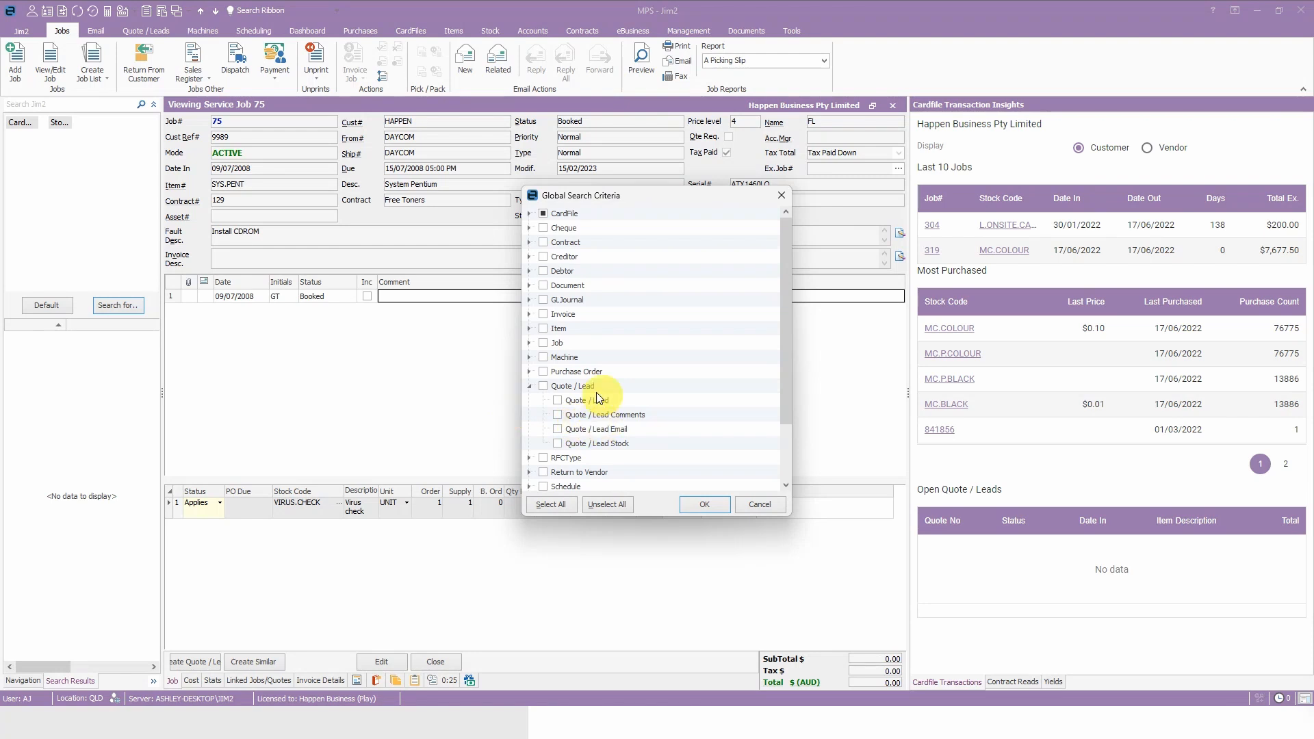
left_click(557, 401)
left_click(558, 415)
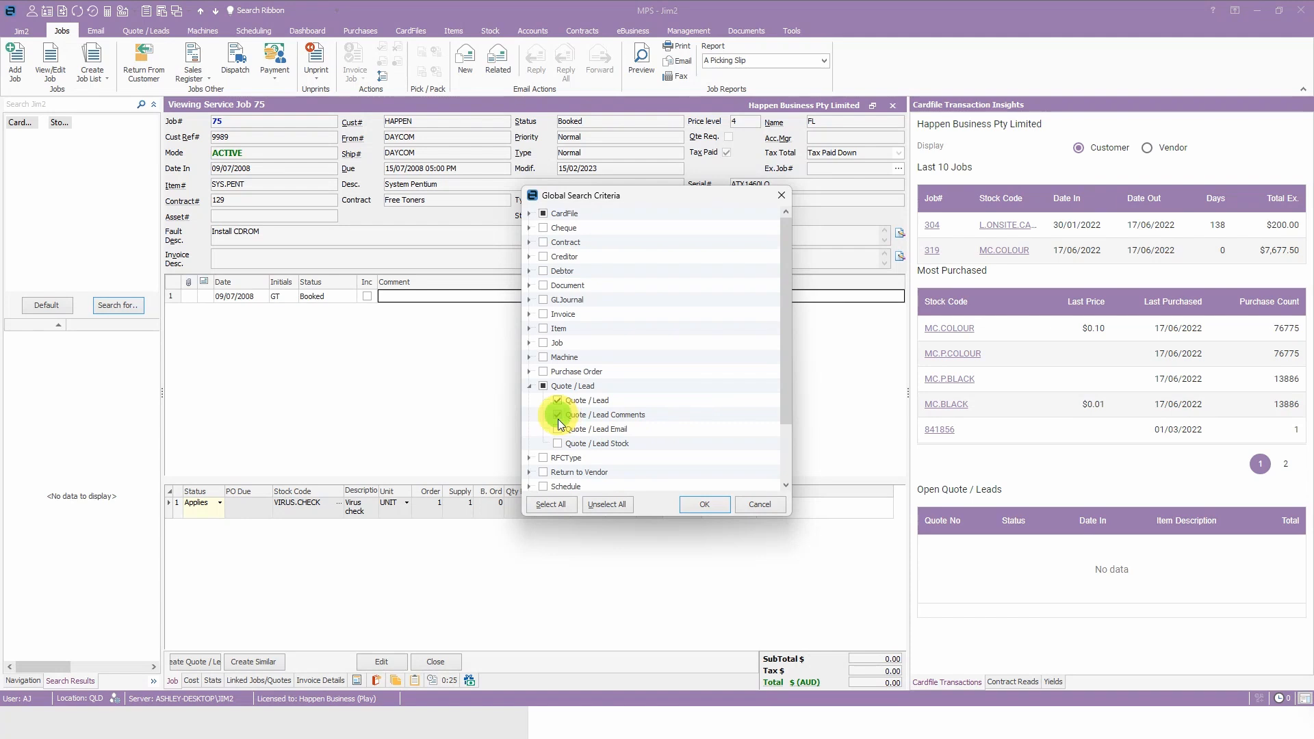
left_click(558, 430)
left_click(703, 507)
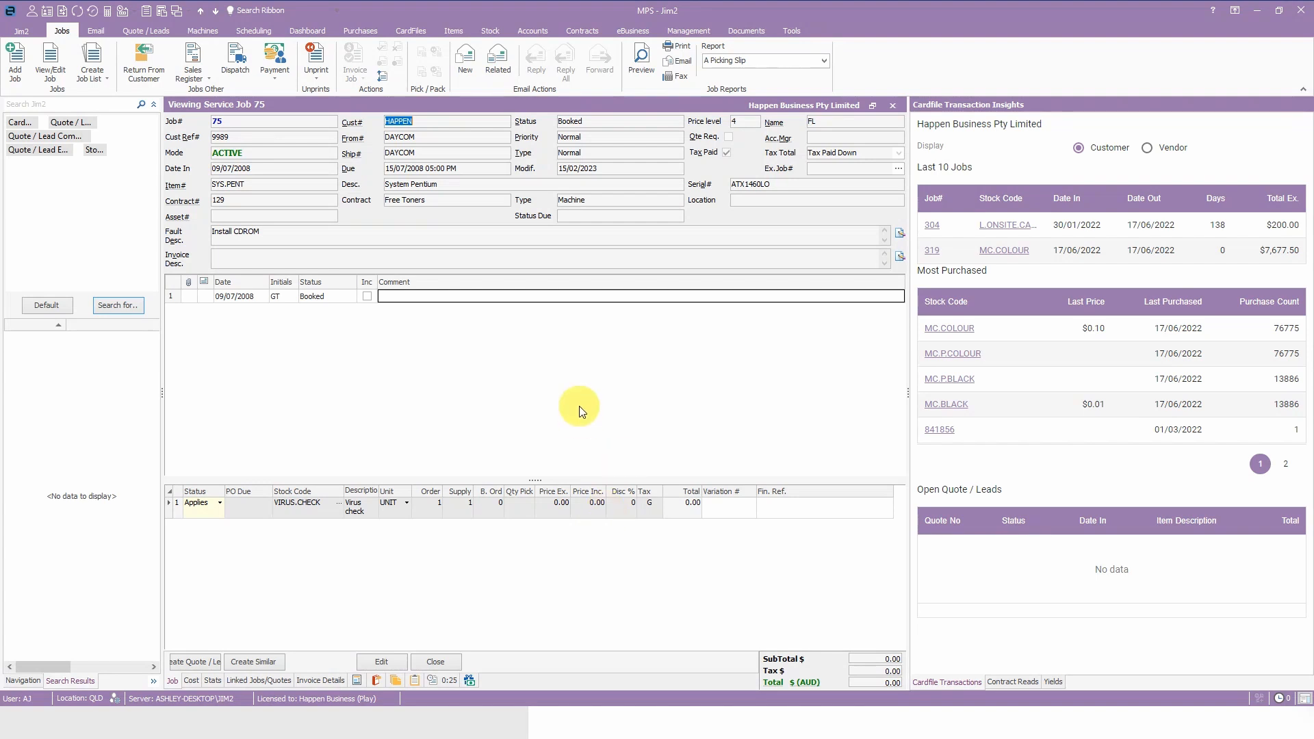
Reset the global search criteria to the default and return to the navigation tree
left_click(47, 306)
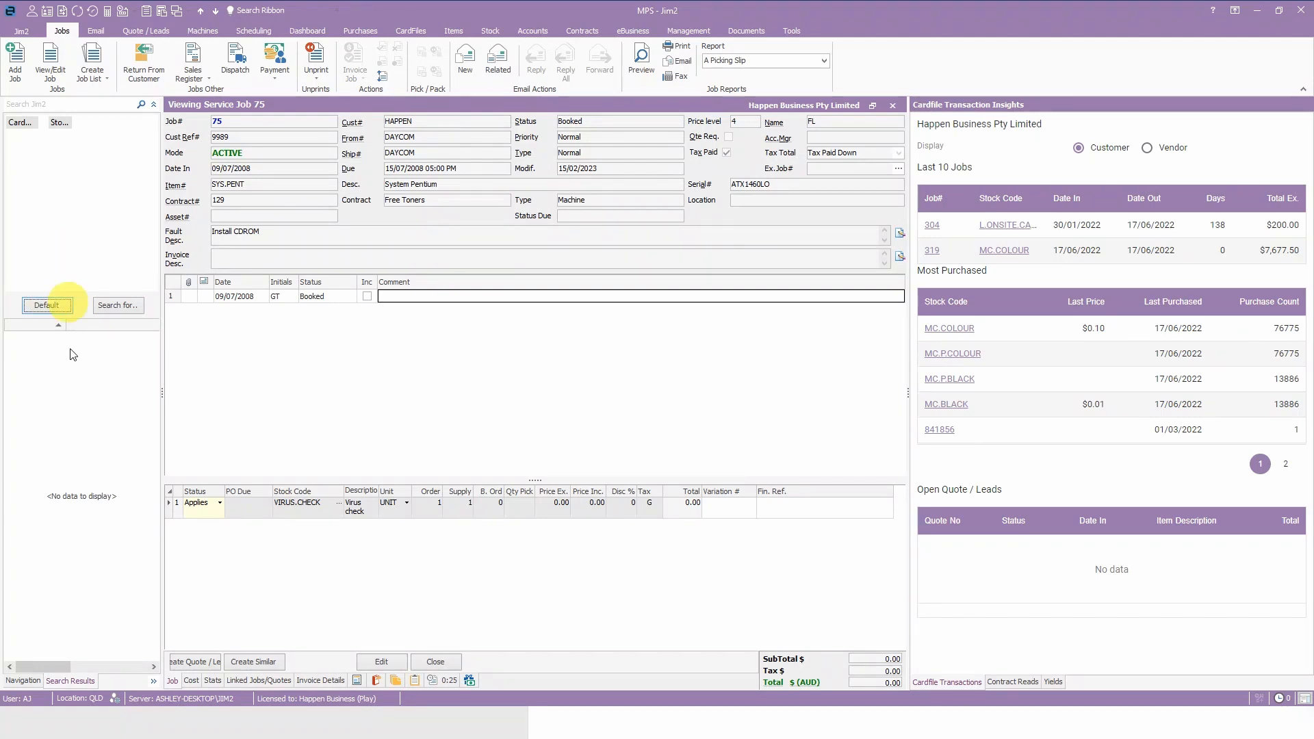
left_click(23, 680)
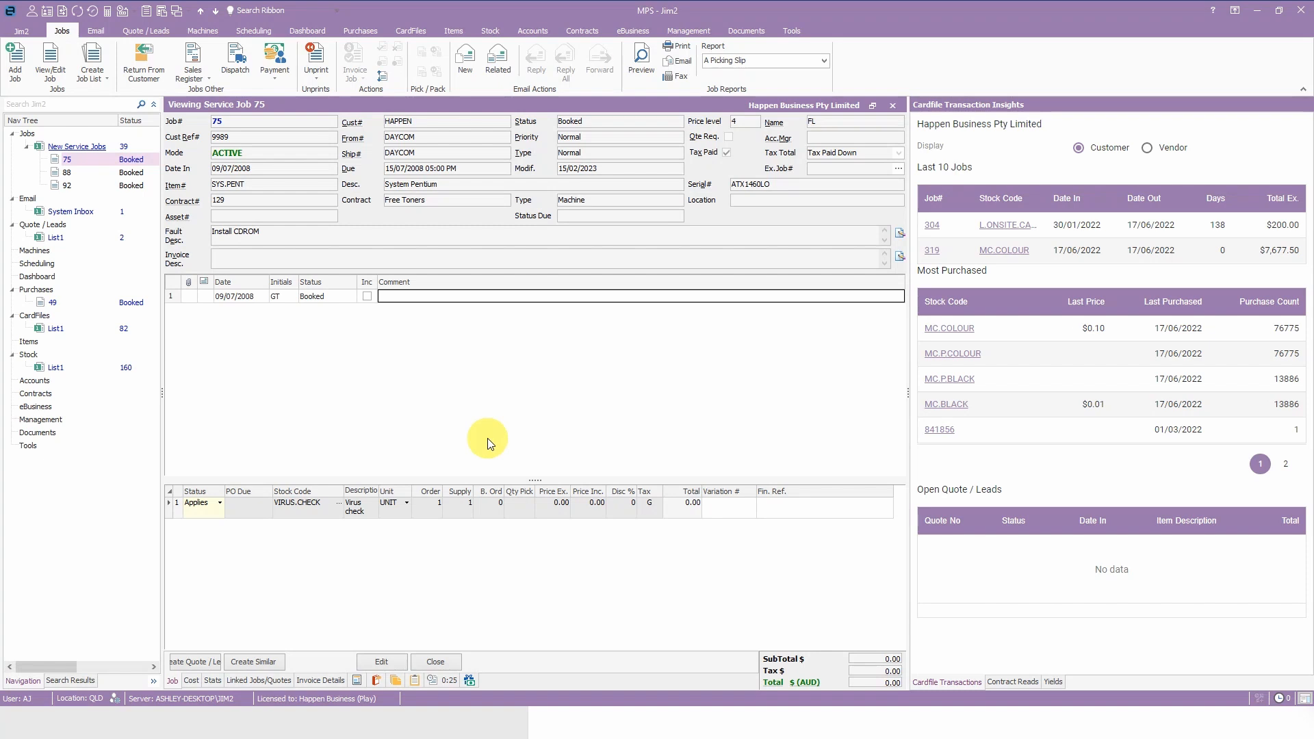
Examine the Jim2 Scrollbars choices in the user preferences and leave them without changing the setting
left_click(23, 32)
mouse_move(99, 387)
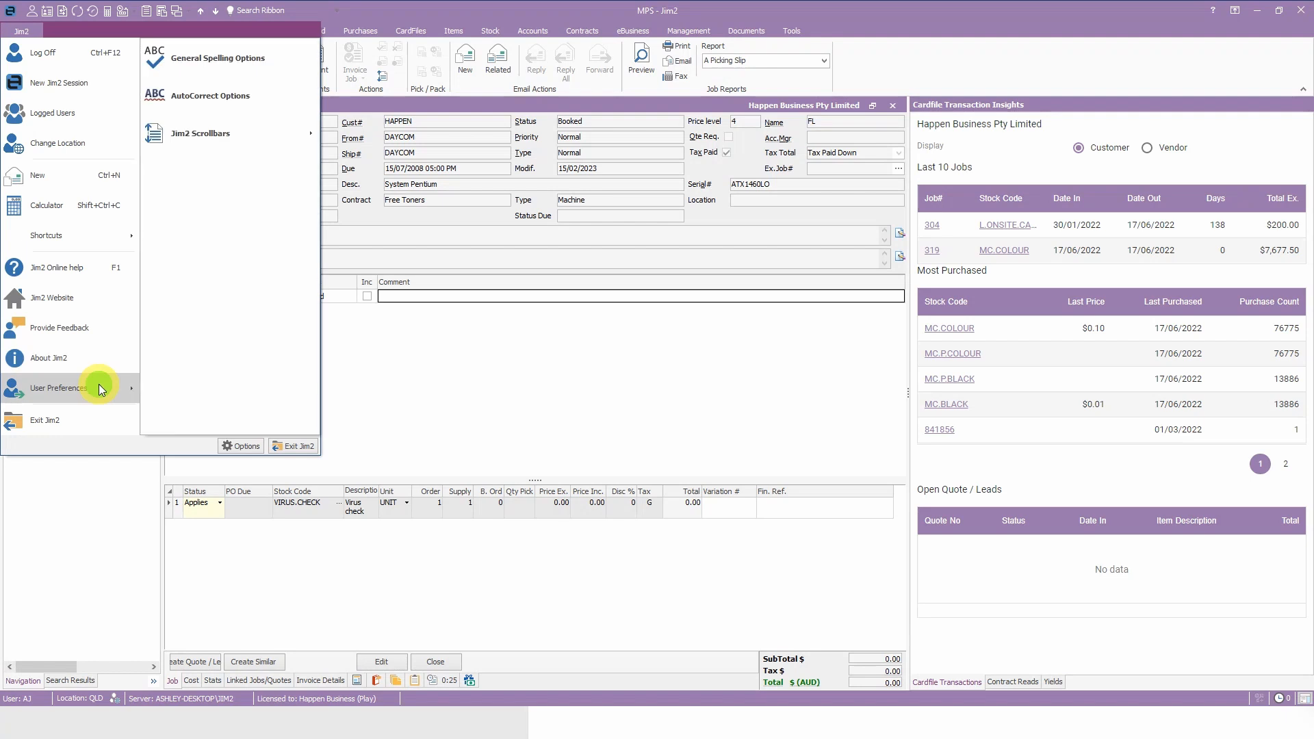
left_click(218, 137)
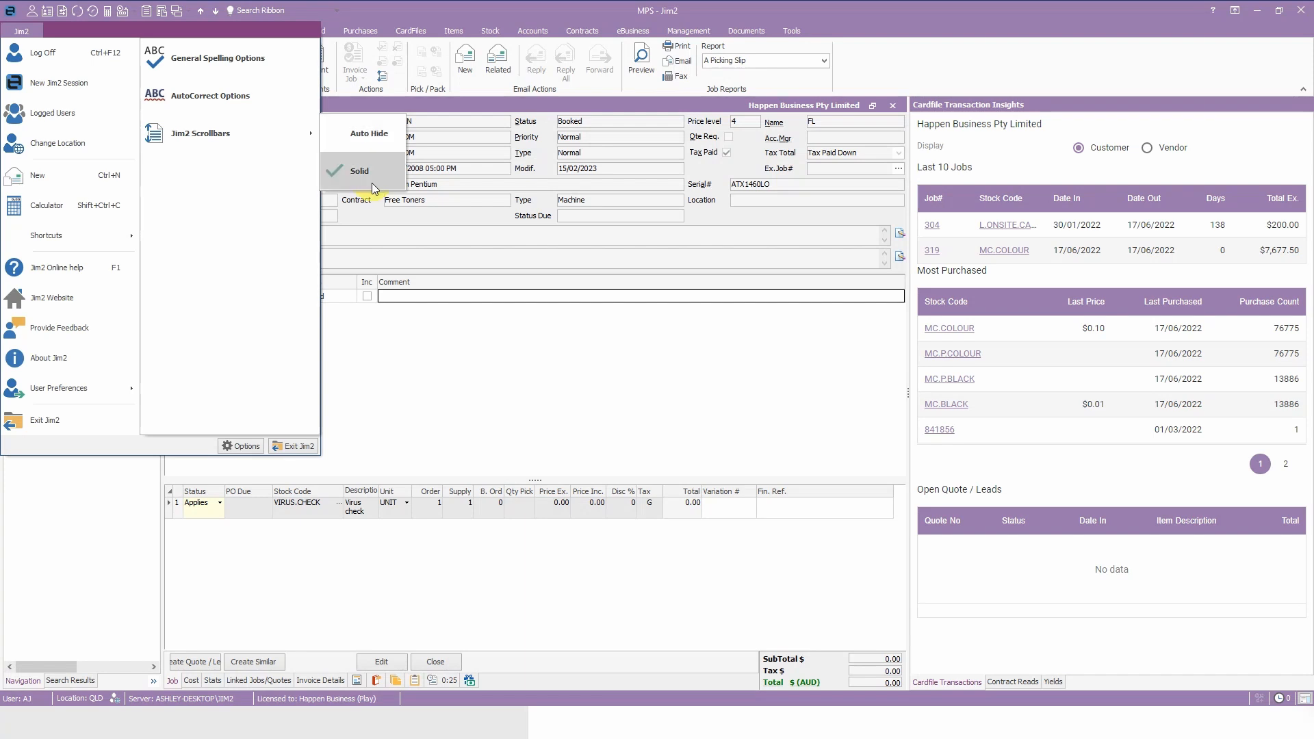
left_click(542, 404)
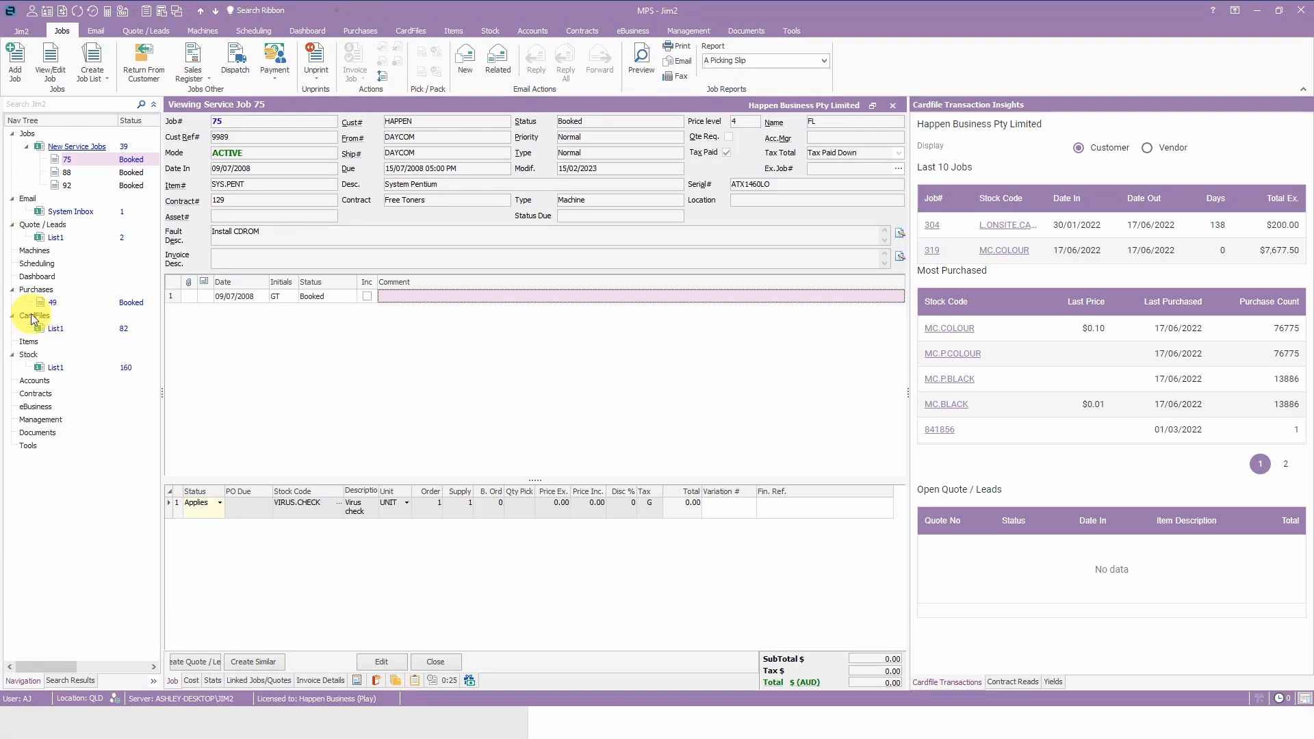
Move CardFiles directly below Quote / Leads in the navigation tree and close all child nodes of New Service Jobs
left_click_drag(30, 314, 47, 252)
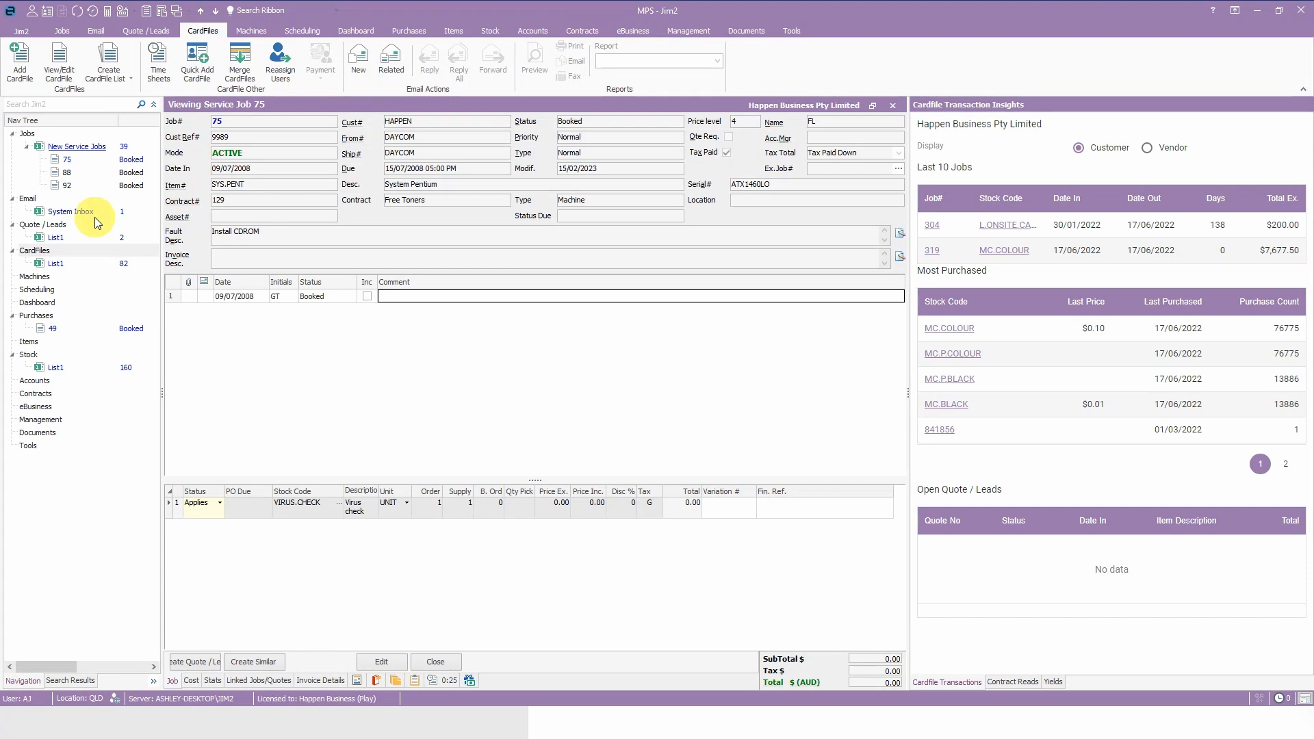
right_click(71, 147)
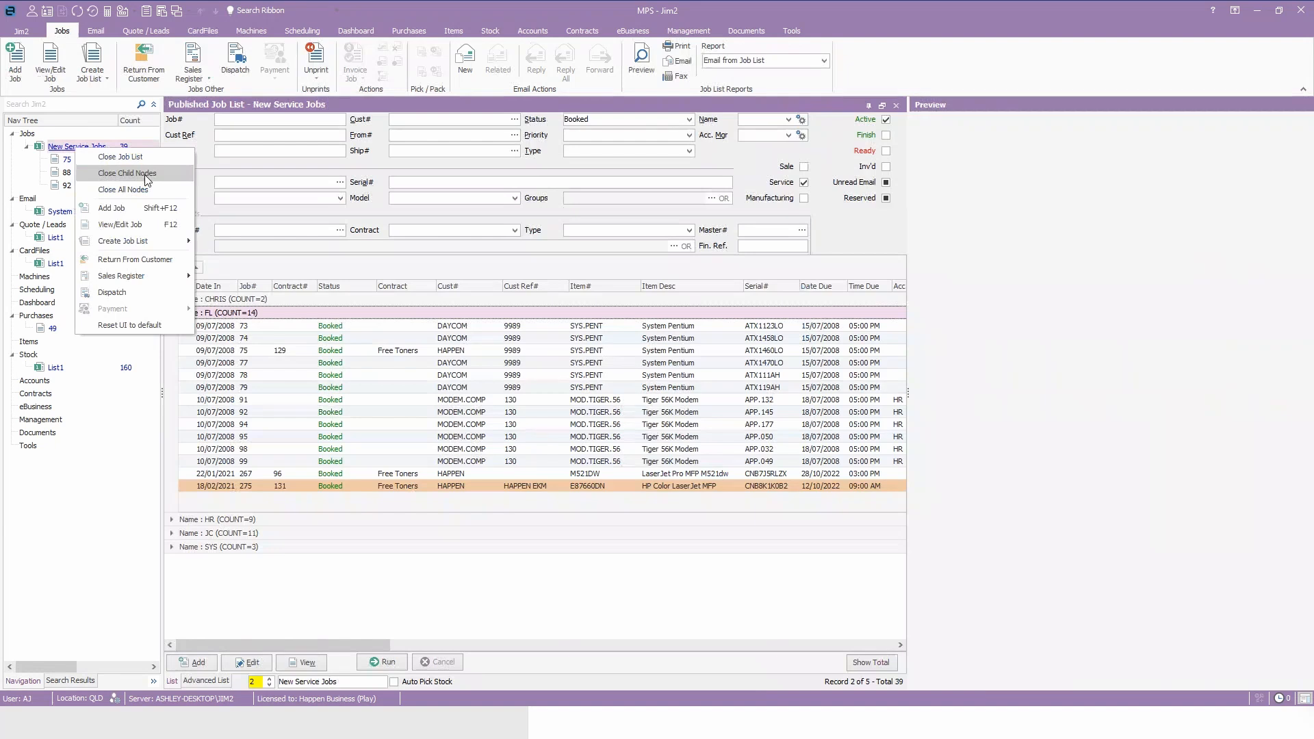
left_click(146, 175)
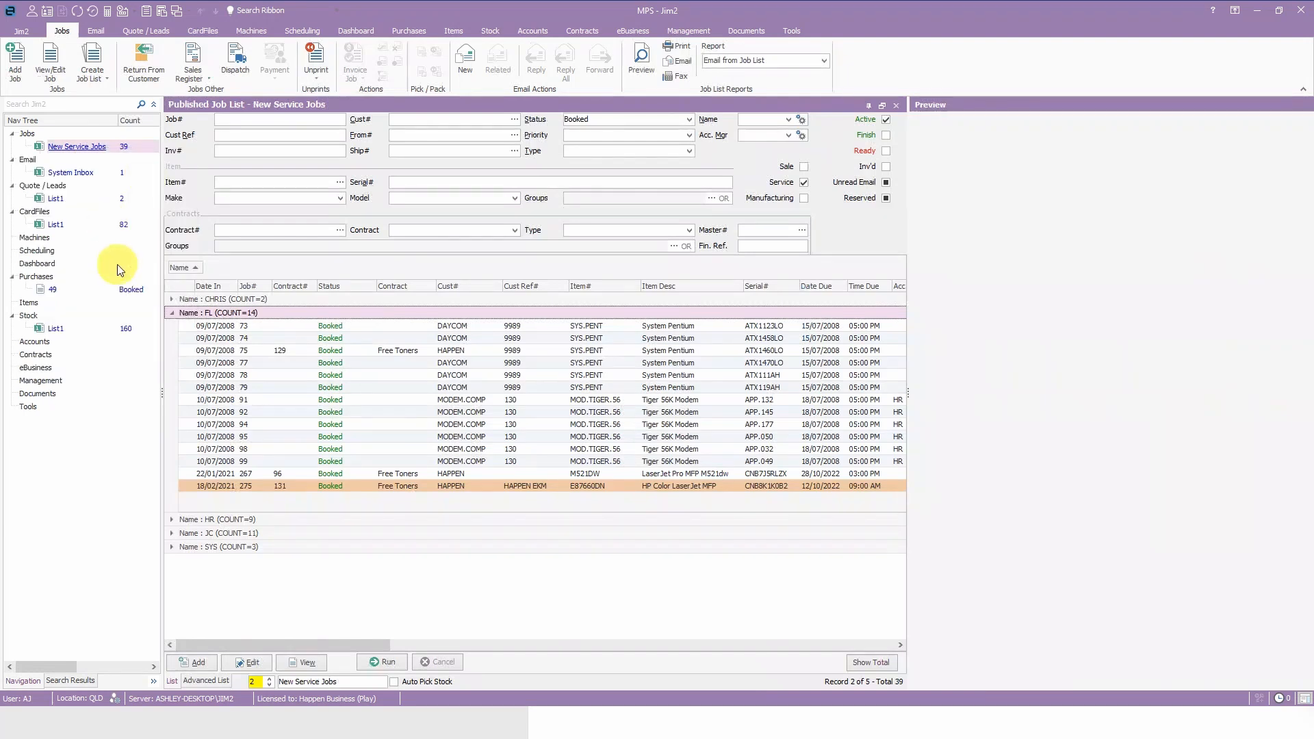
Close all open nodes in the navigation tree using the Jobs node's options
right_click(23, 133)
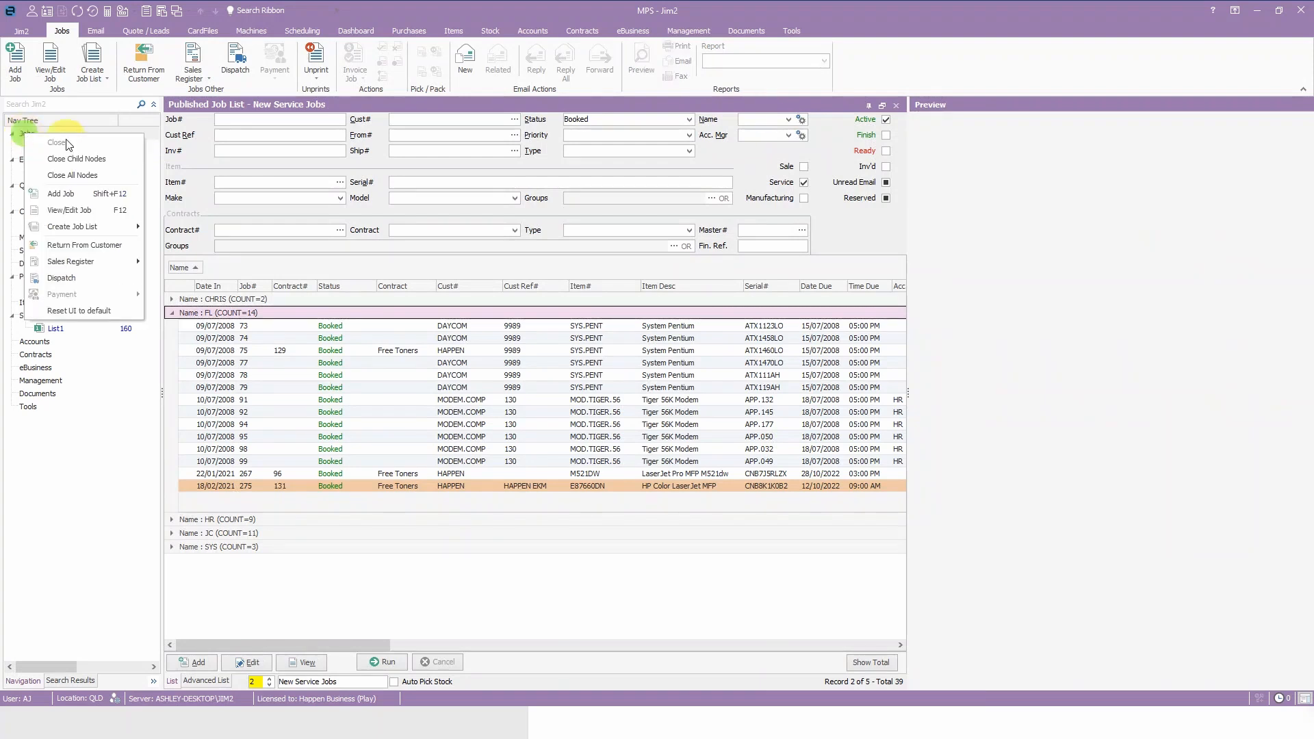
left_click(100, 175)
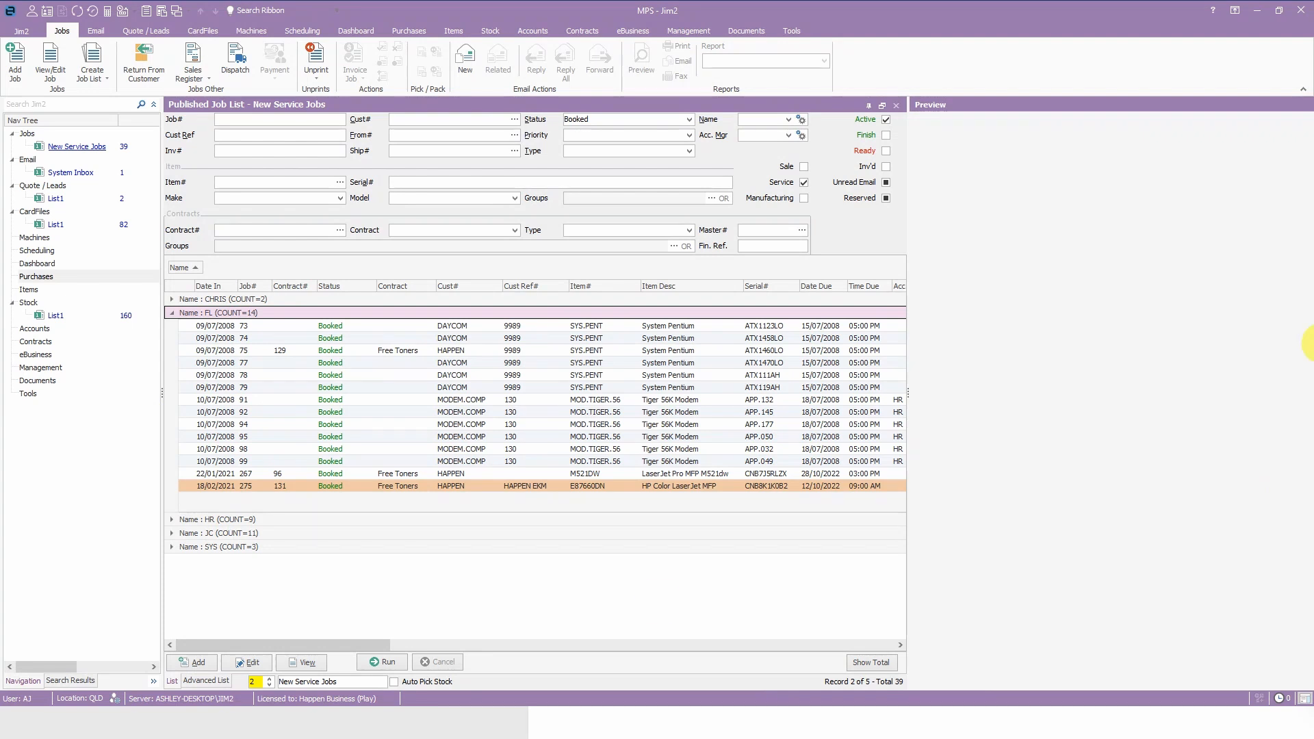
left_click(585, 587)
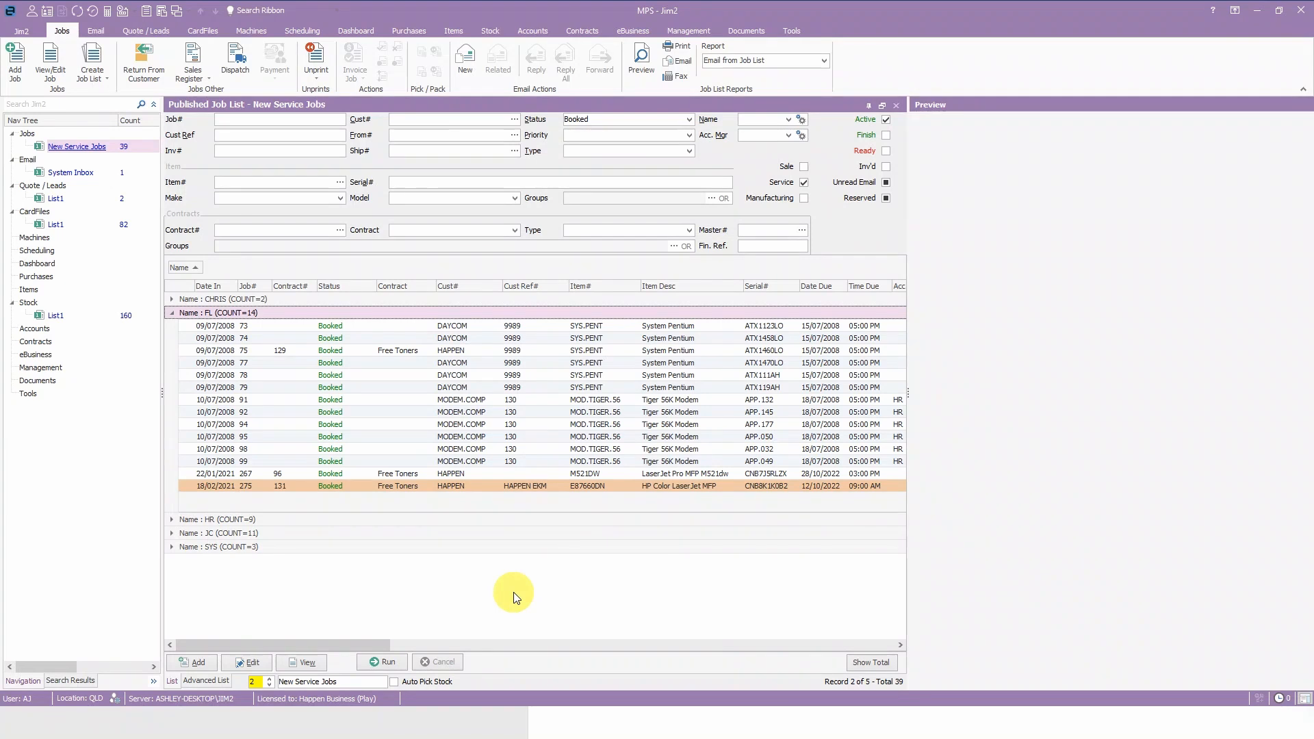
Create an expense order from the Expense Order email in the System Inbox
left_click(80, 172)
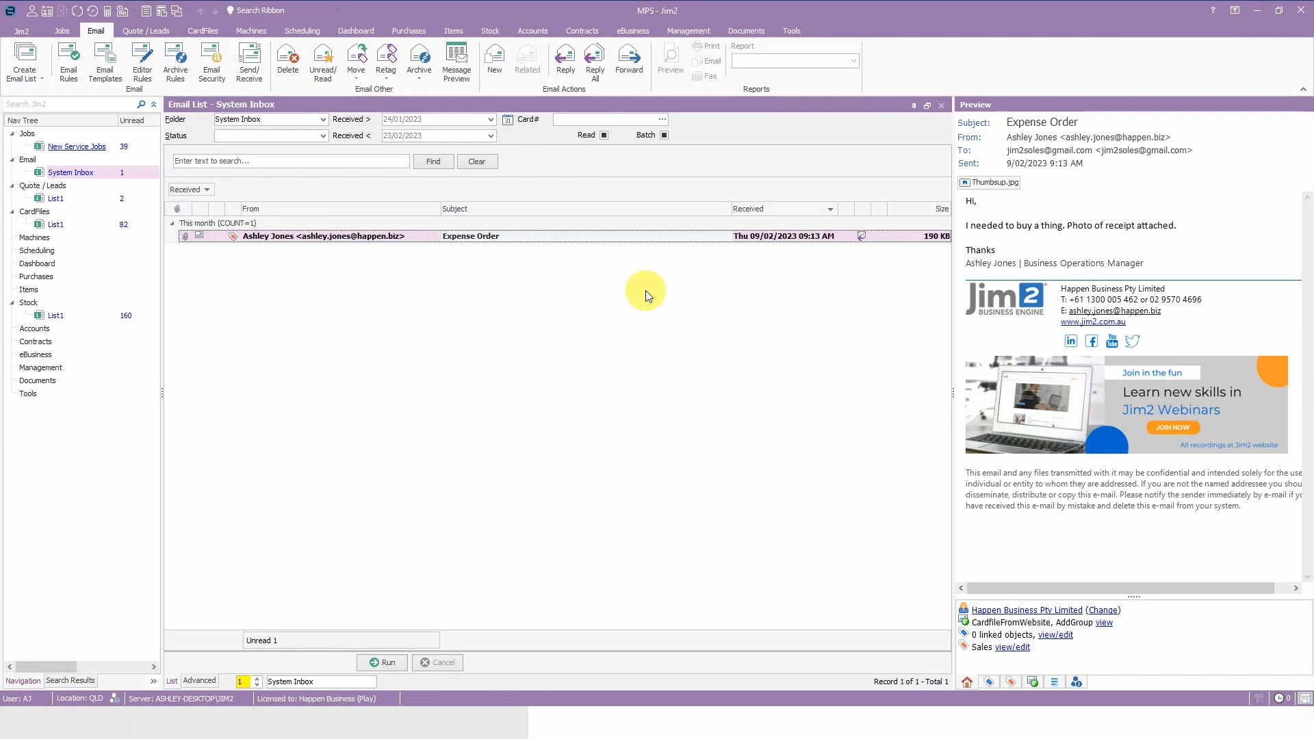
right_click(527, 236)
mouse_move(605, 340)
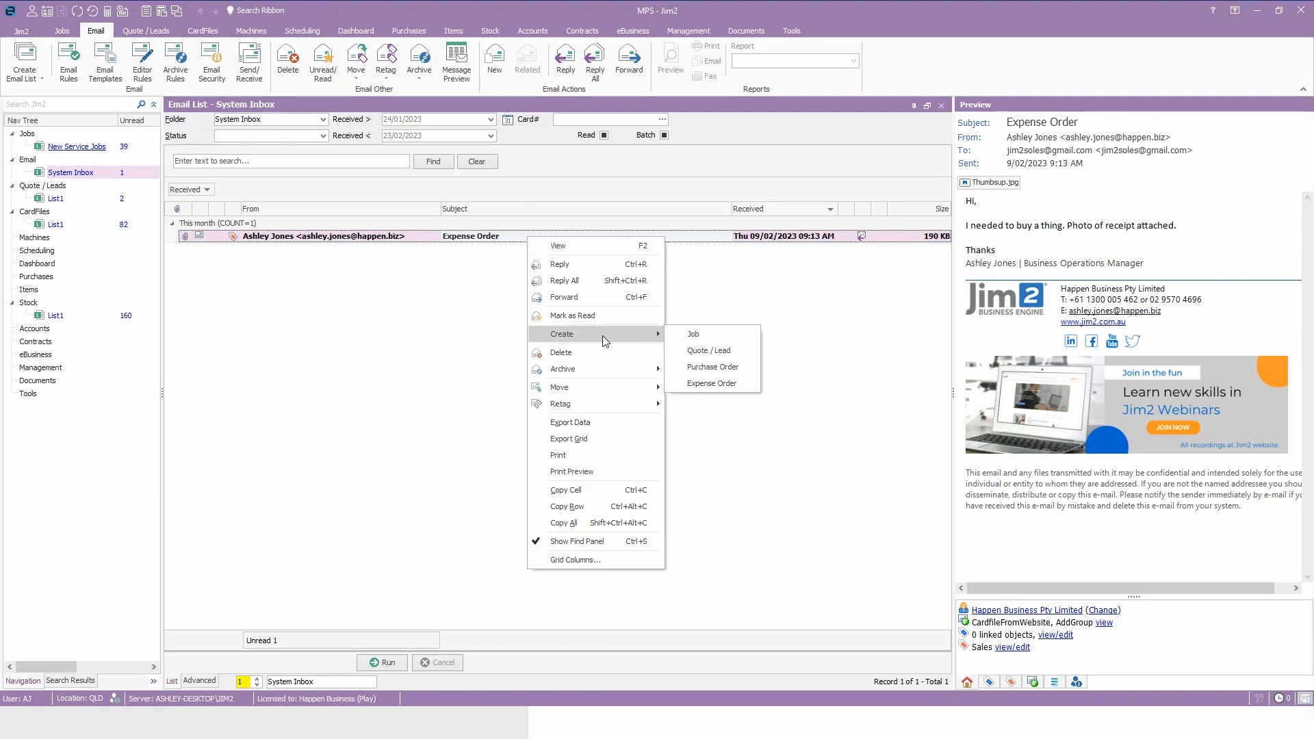
left_click(727, 388)
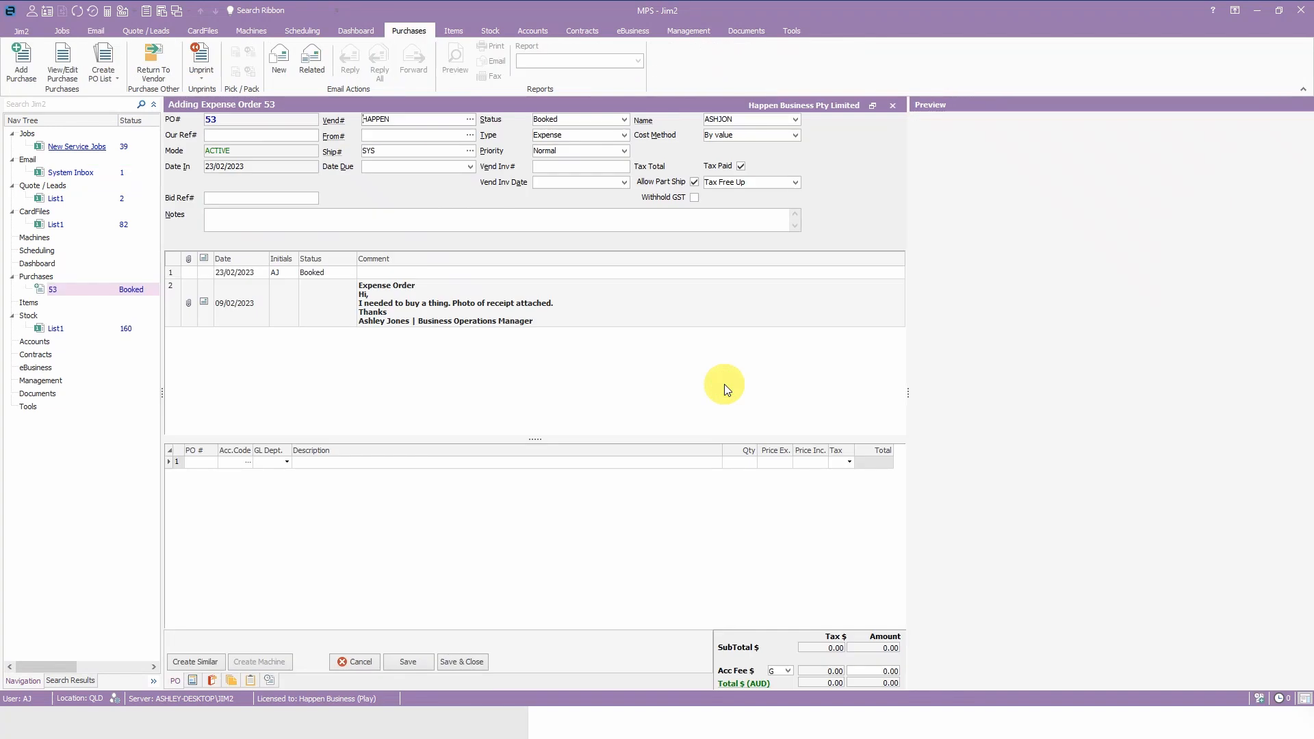
Save the email's Thumbsup.jpg attachment as a document linked to the new expense order
left_click(498, 302)
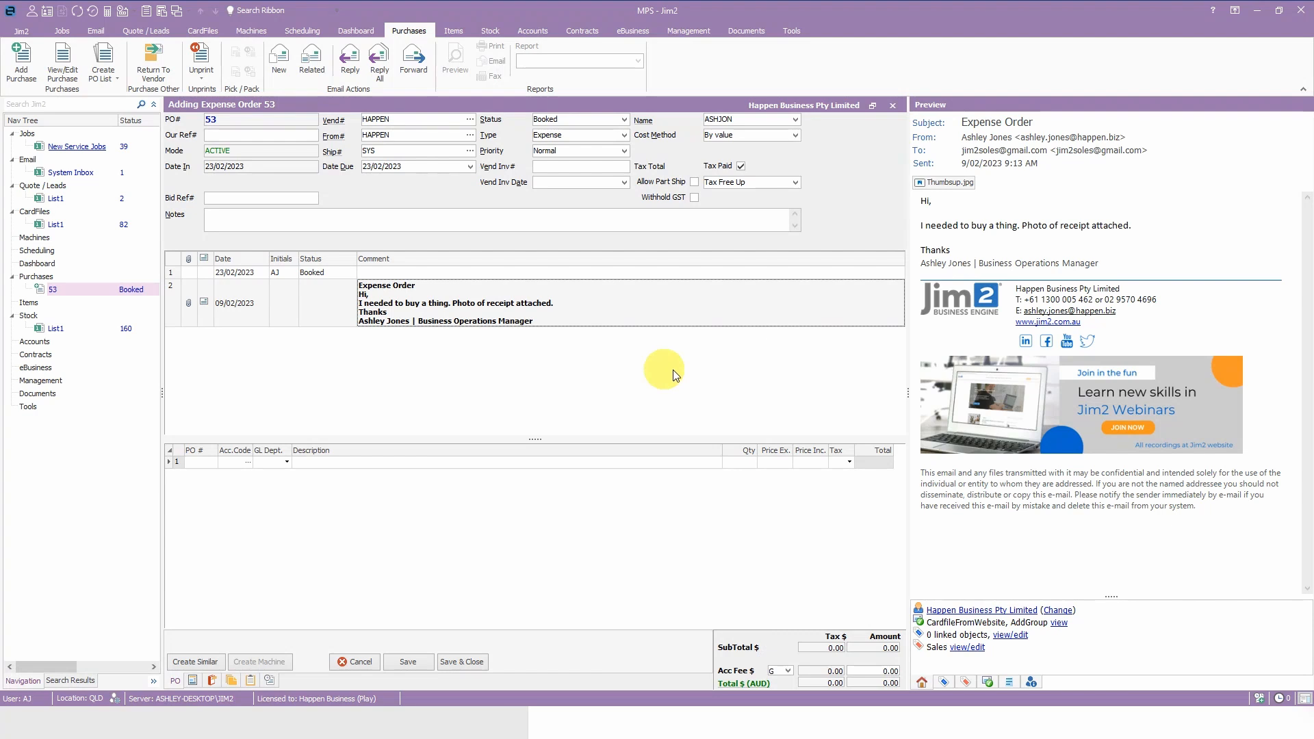
left_click_drag(950, 182, 689, 346)
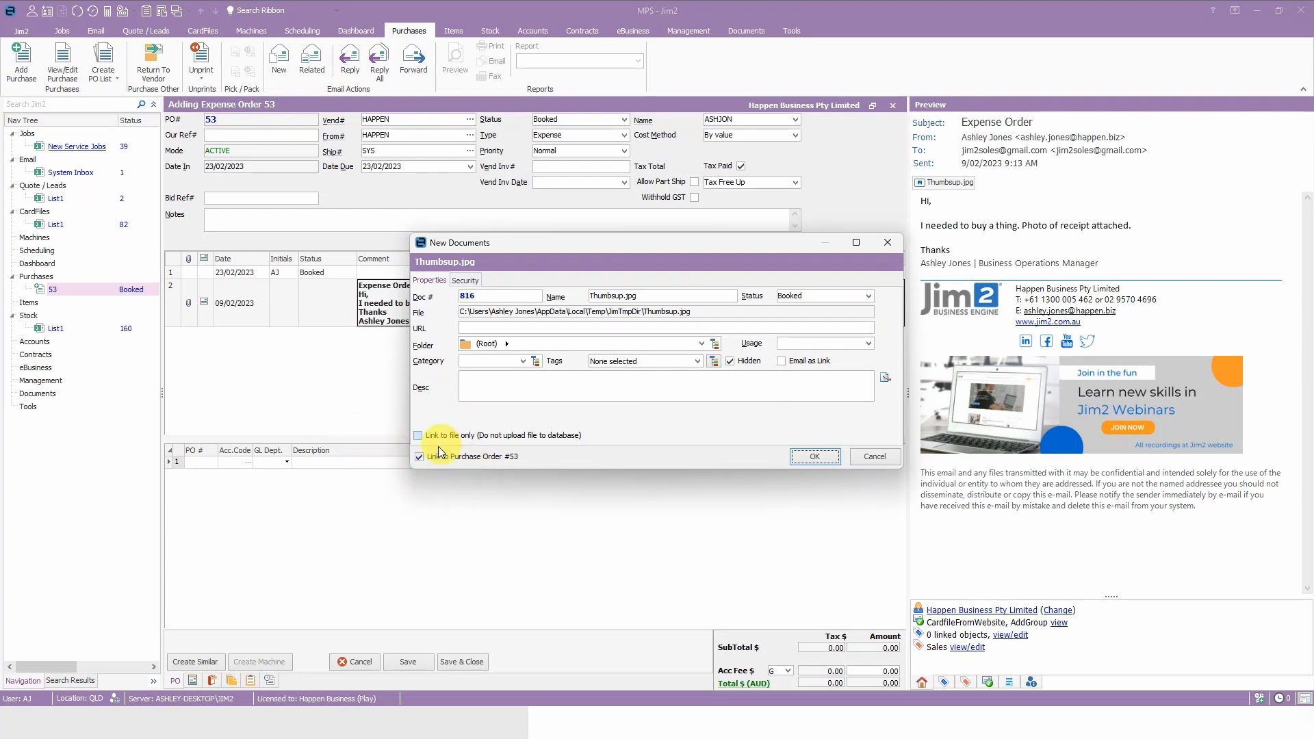
left_click(820, 457)
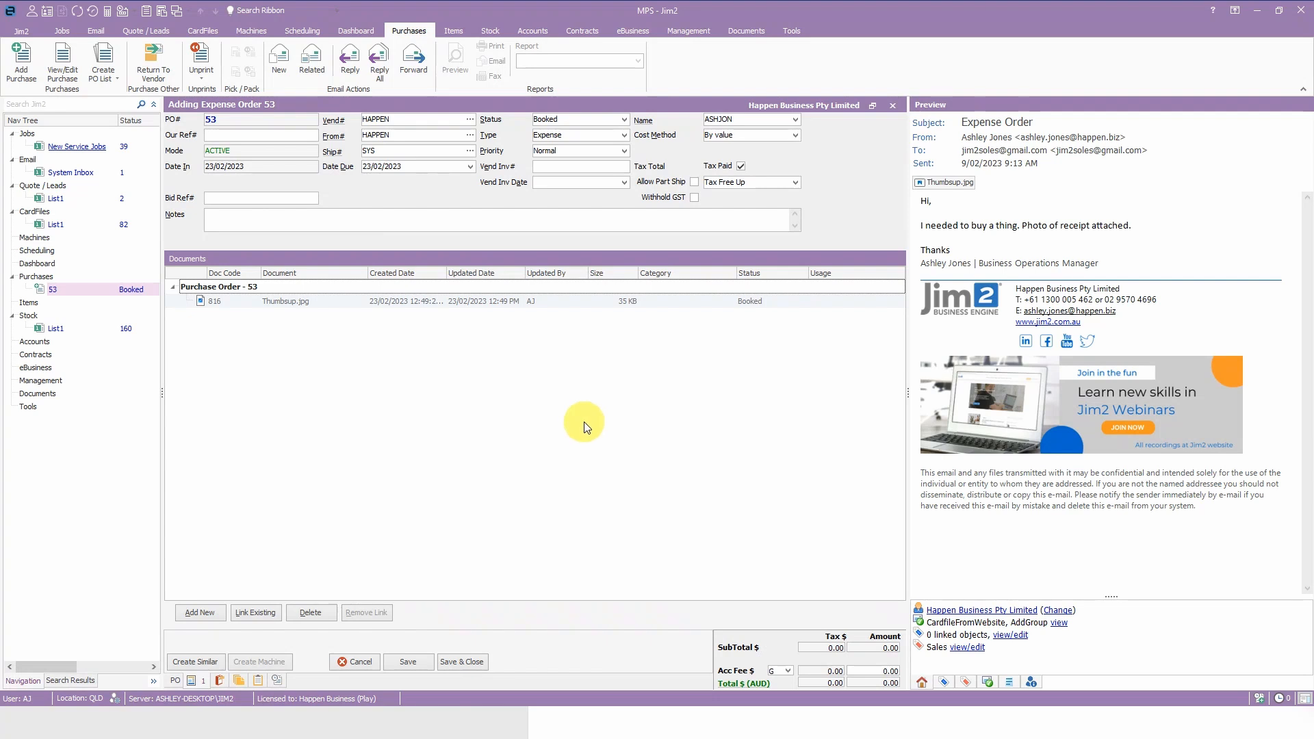
Preview the linked Thumbsup.jpg among the expense order's documents
left_click(175, 680)
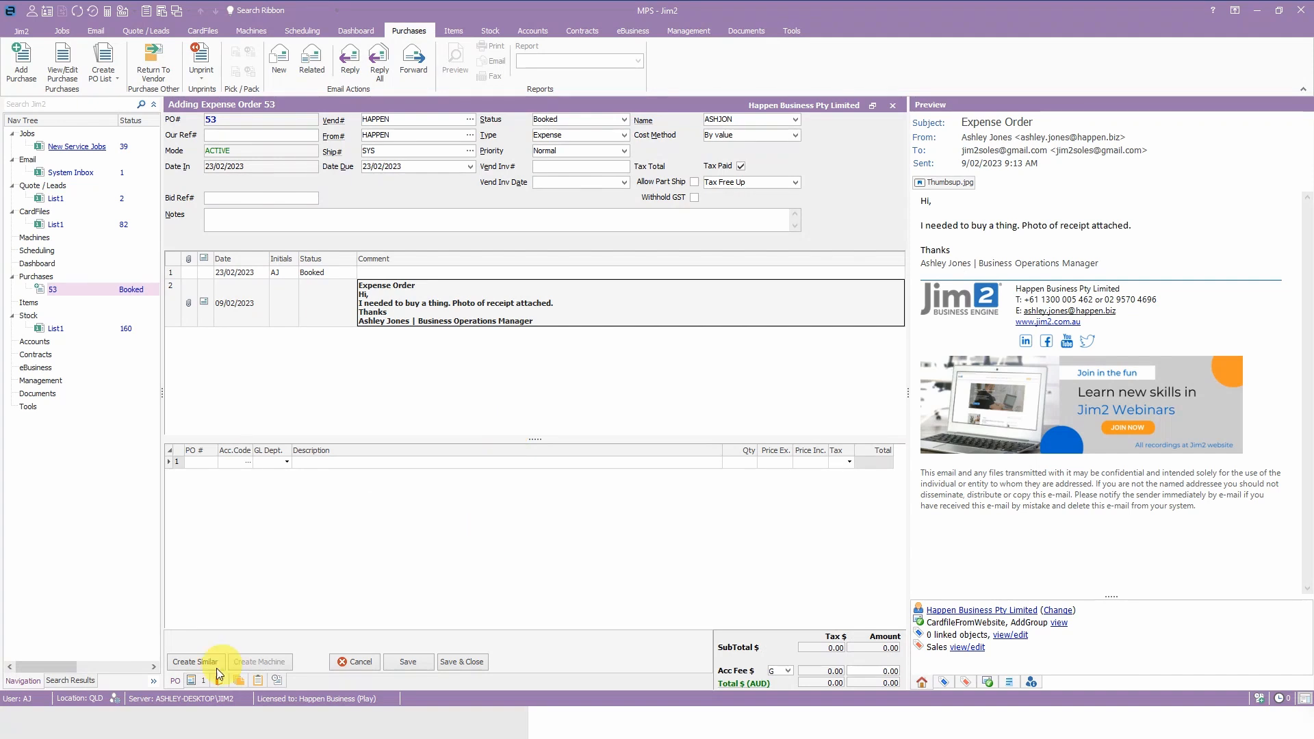
left_click(200, 680)
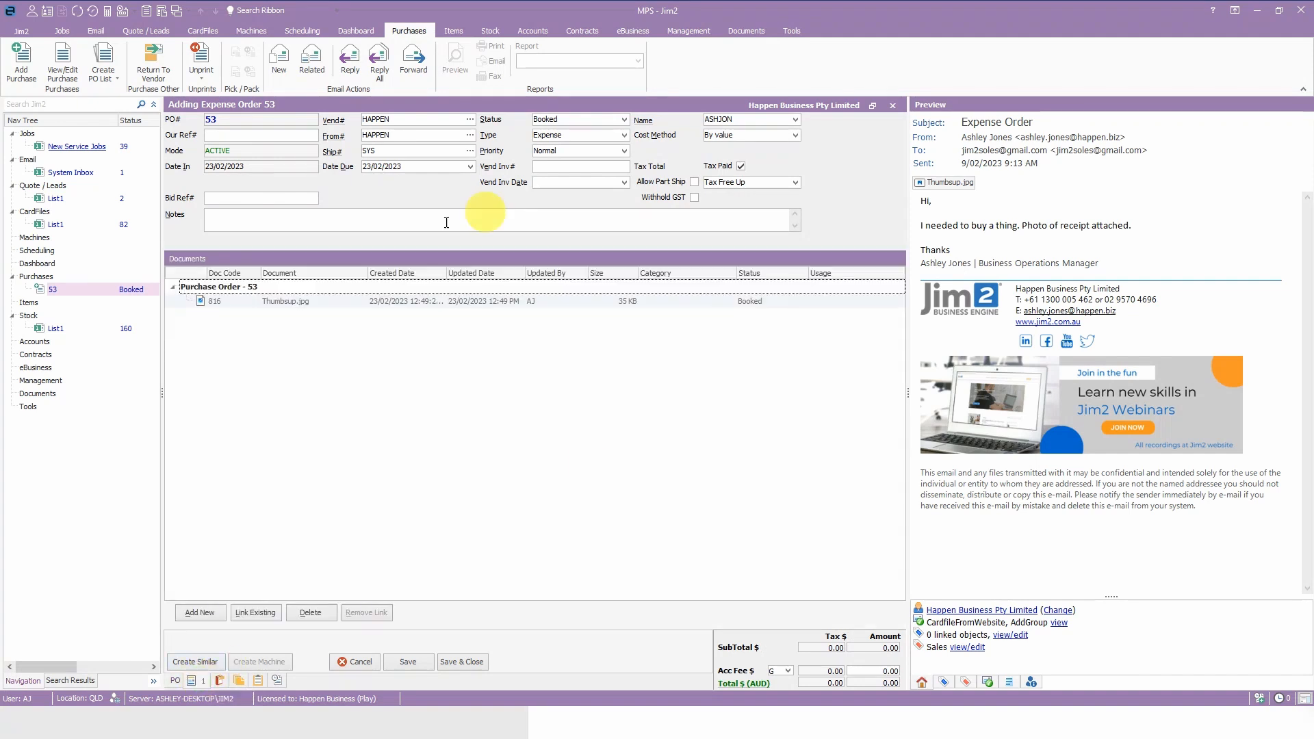
left_click(385, 302)
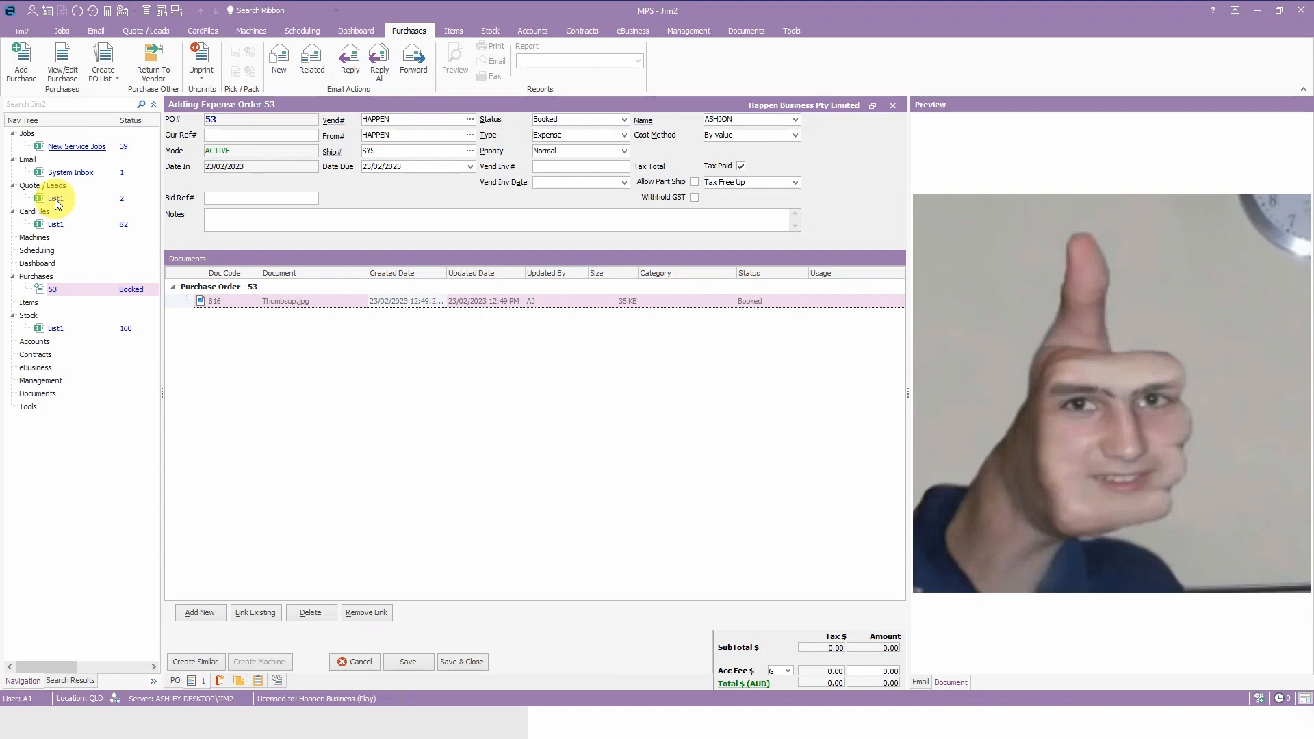
Open the Toners 4 U purchase order by its number for viewing and link the emailed Purchase Order (Summary)-TONERS-4U.PDF to it as a document
left_click(63, 63)
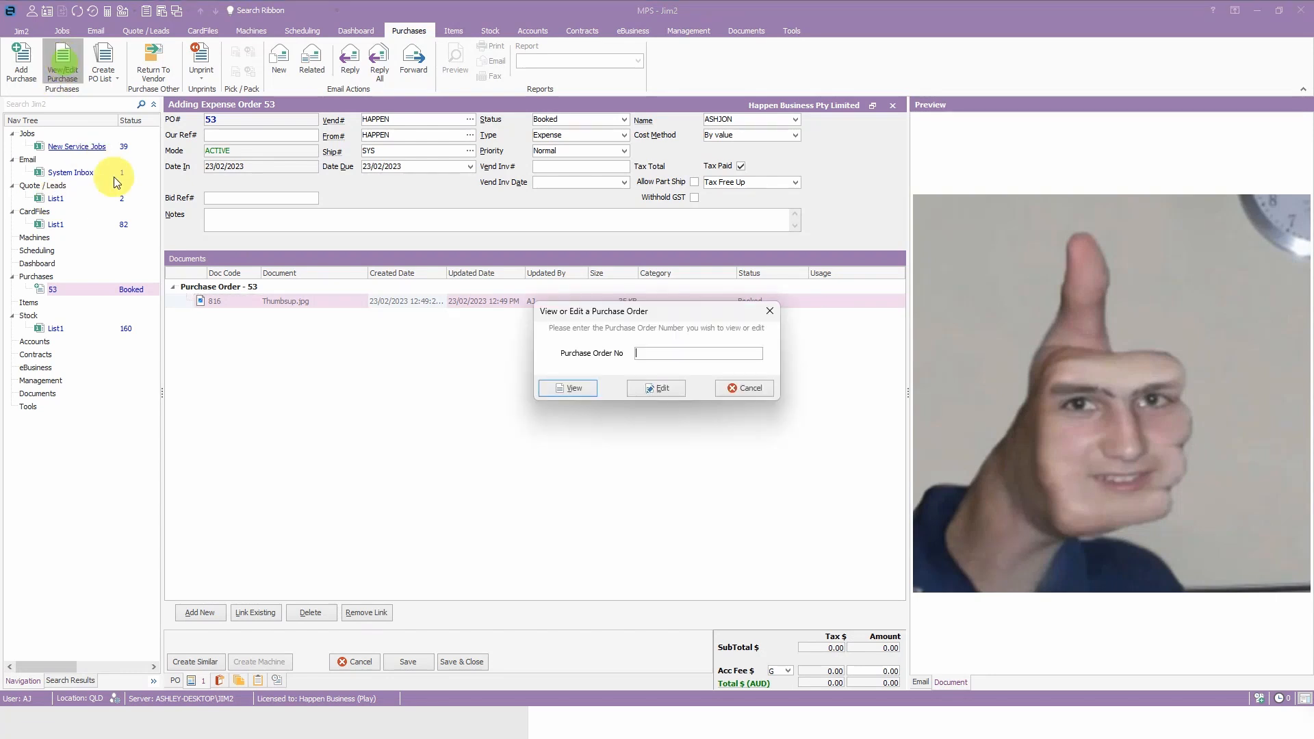
type("49")
key("Return")
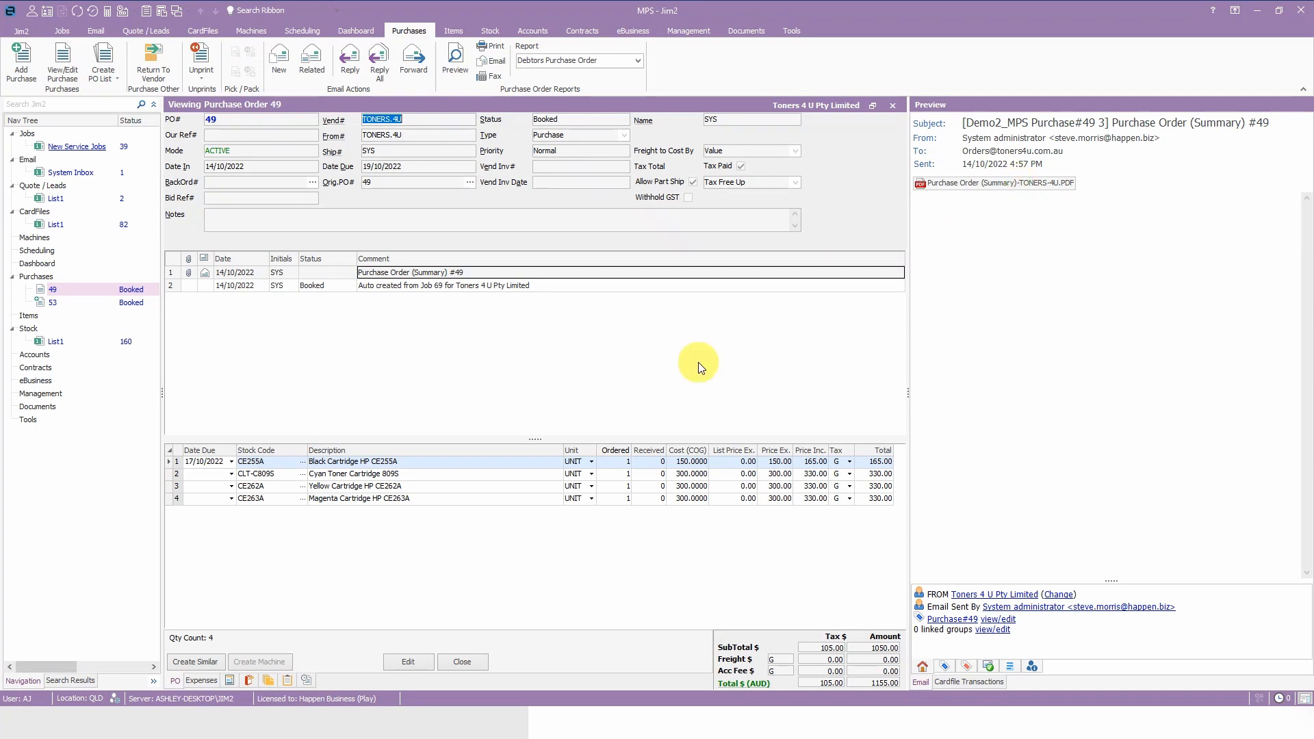
left_click_drag(699, 366, 701, 367)
left_click(819, 457)
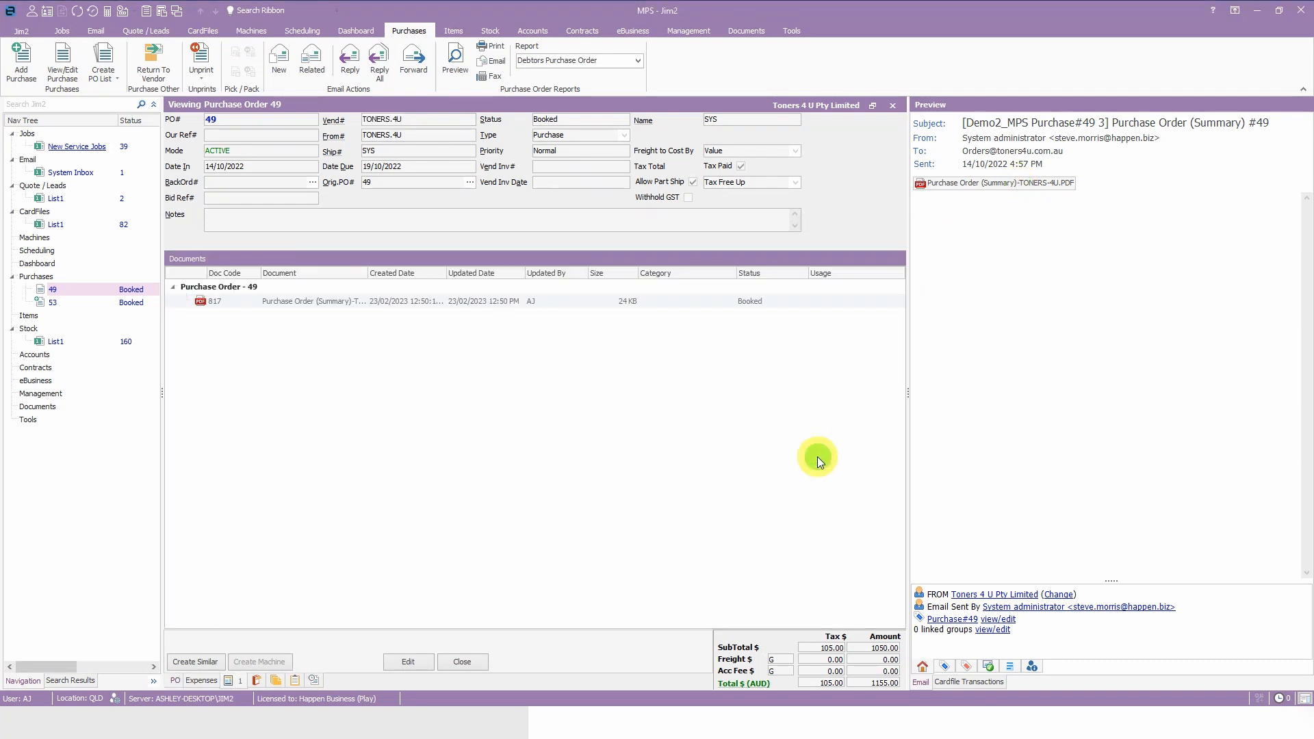
left_click(177, 680)
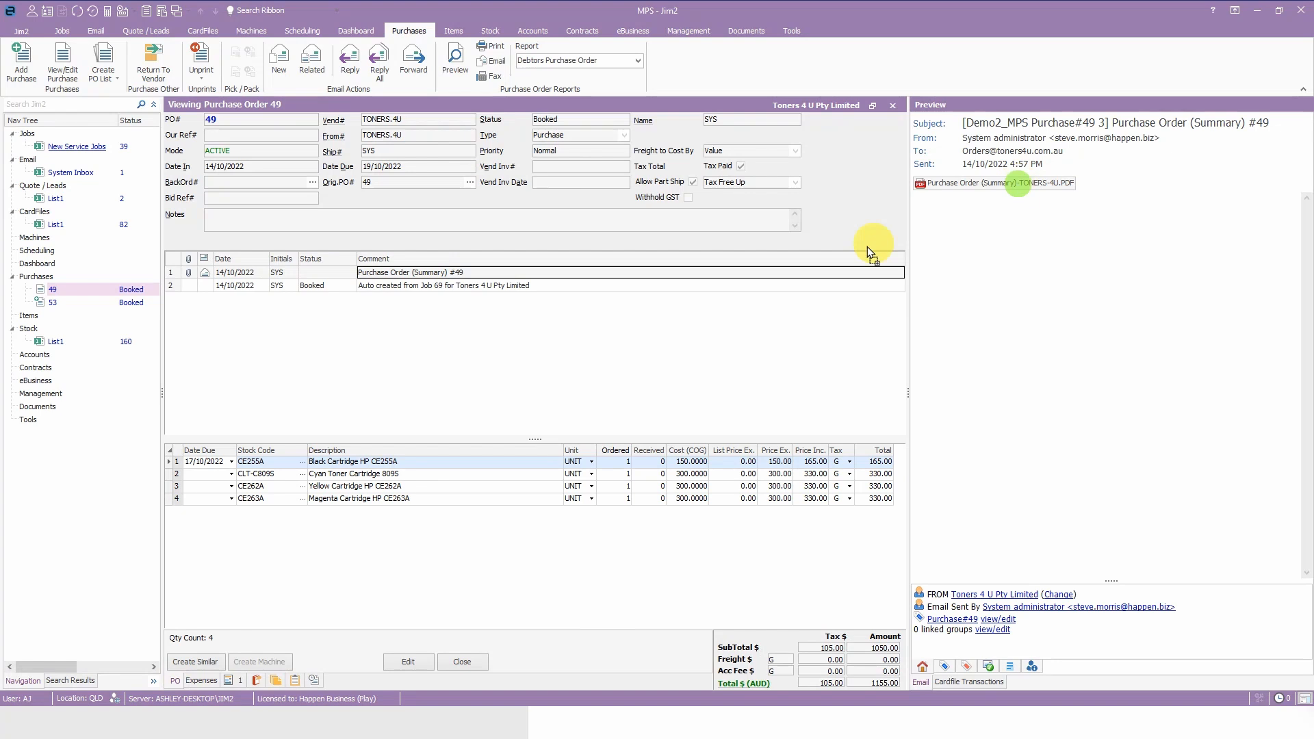
left_click_drag(696, 351, 696, 350)
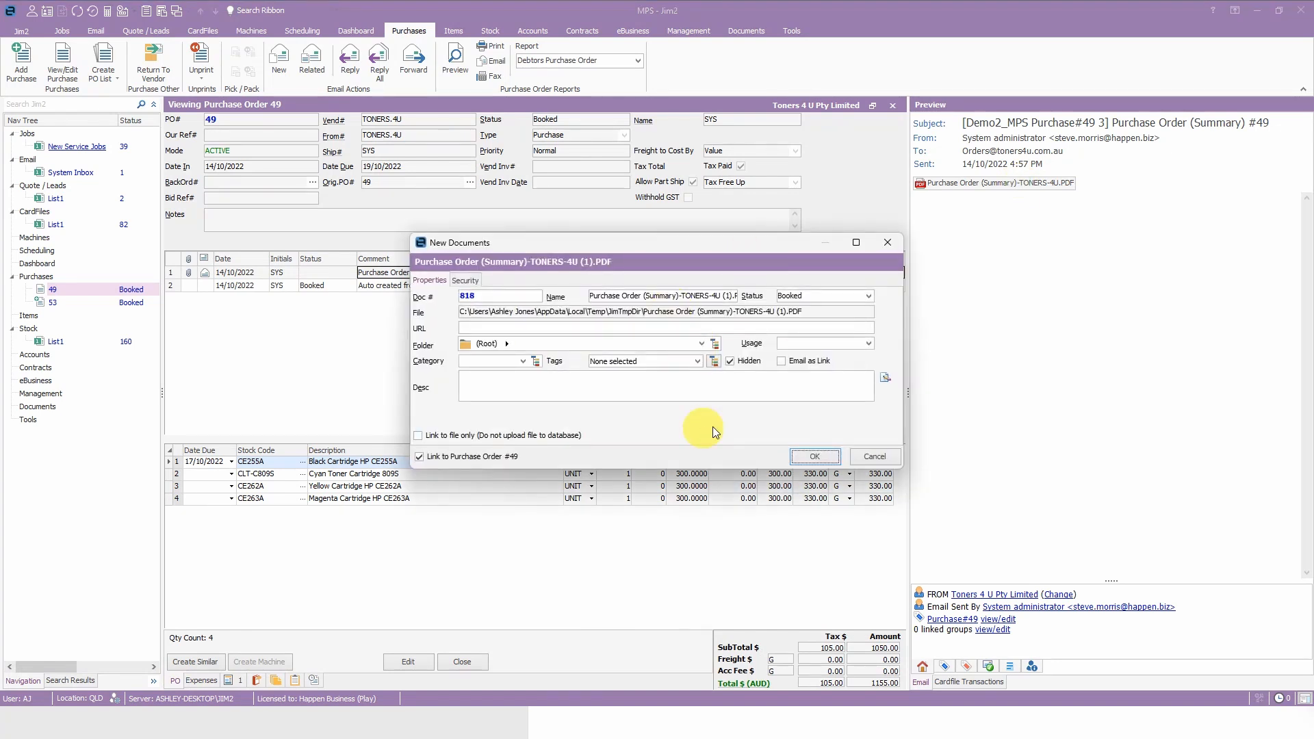
left_click(881, 457)
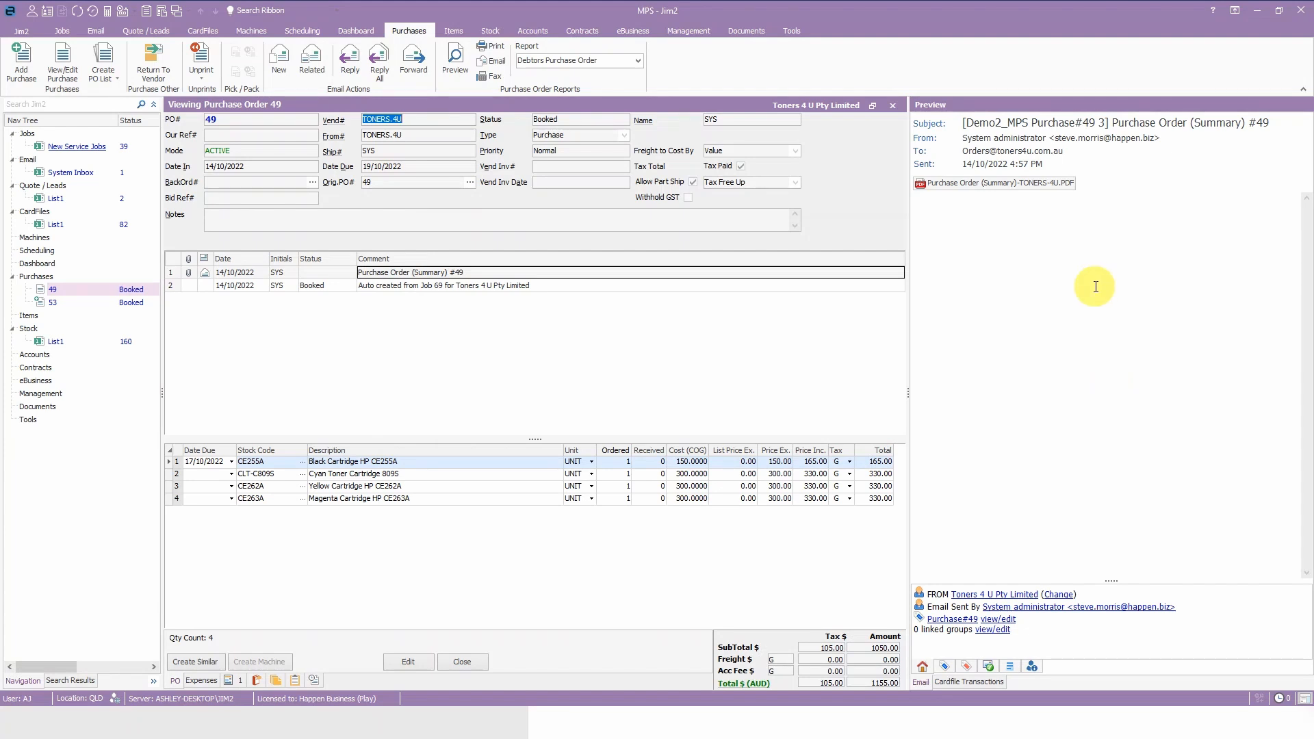
Preview the linked purchase order PDF in a widened preview pane beside the order's main details and vendor invoice fields
left_click(229, 679)
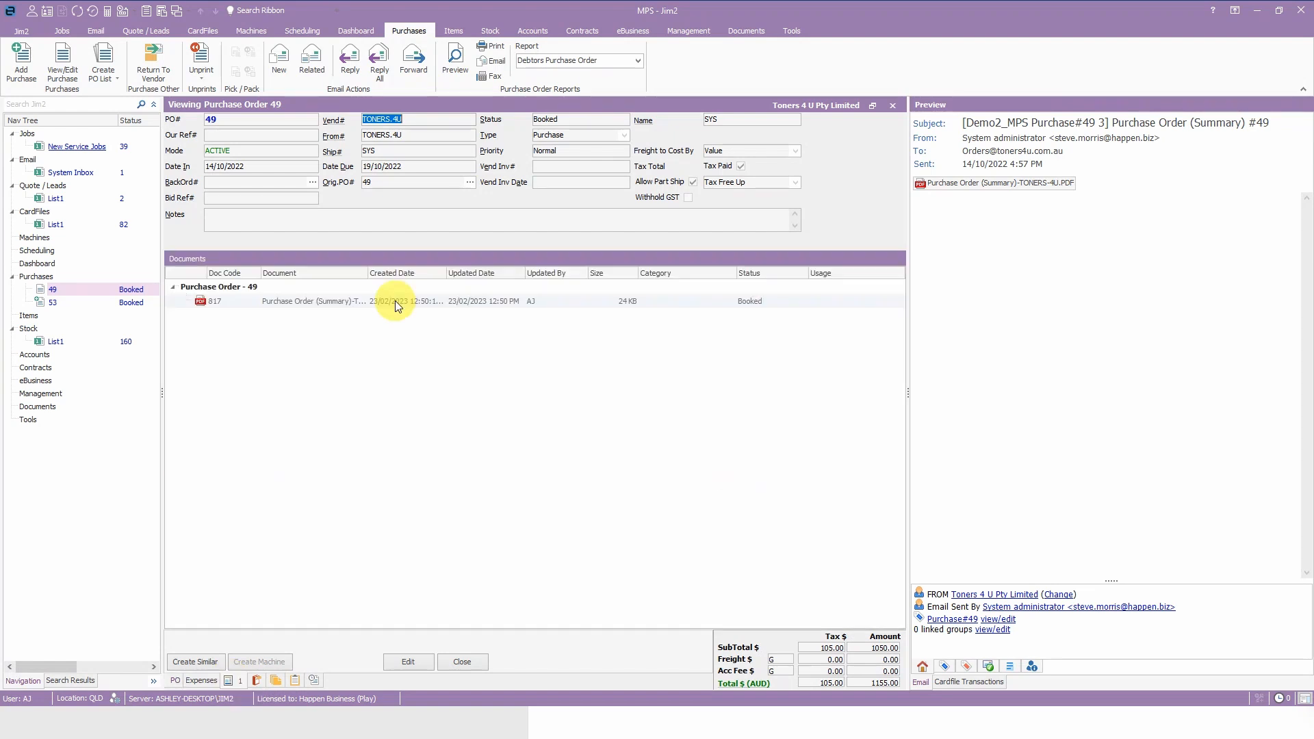
left_click(396, 302)
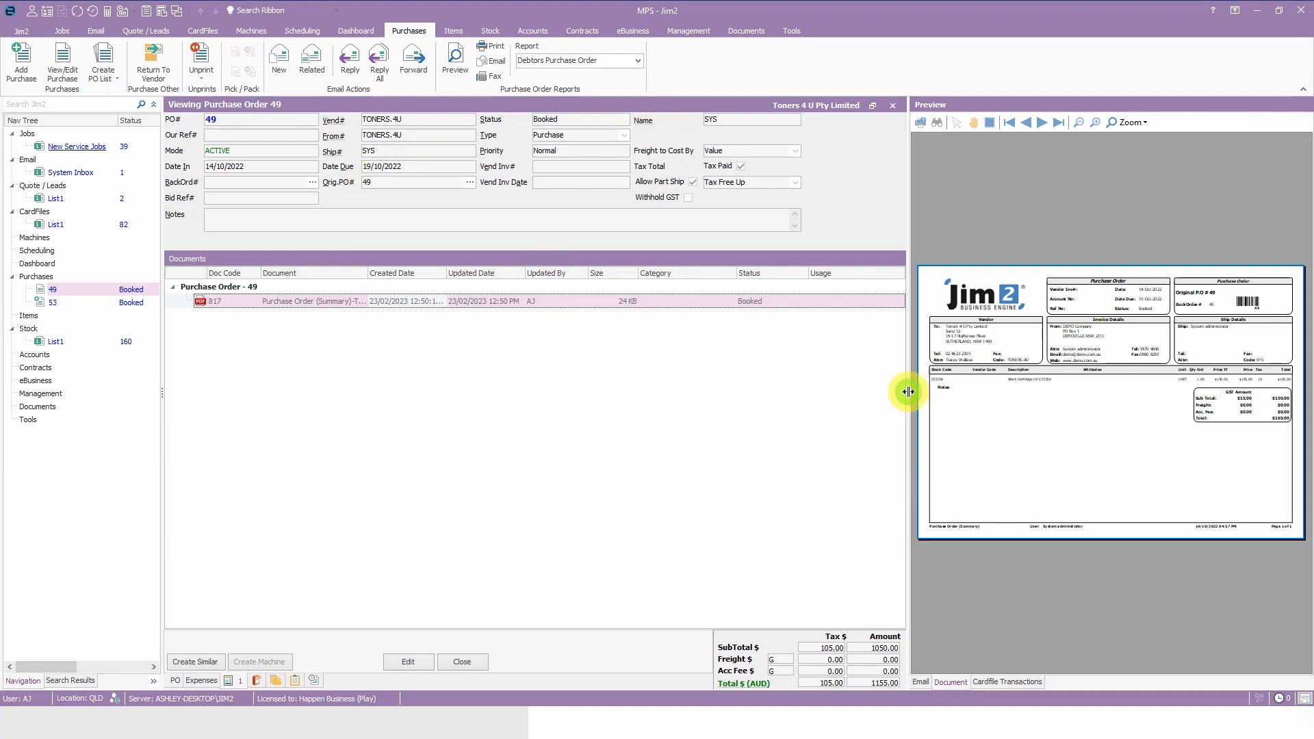
left_click_drag(910, 395, 645, 411)
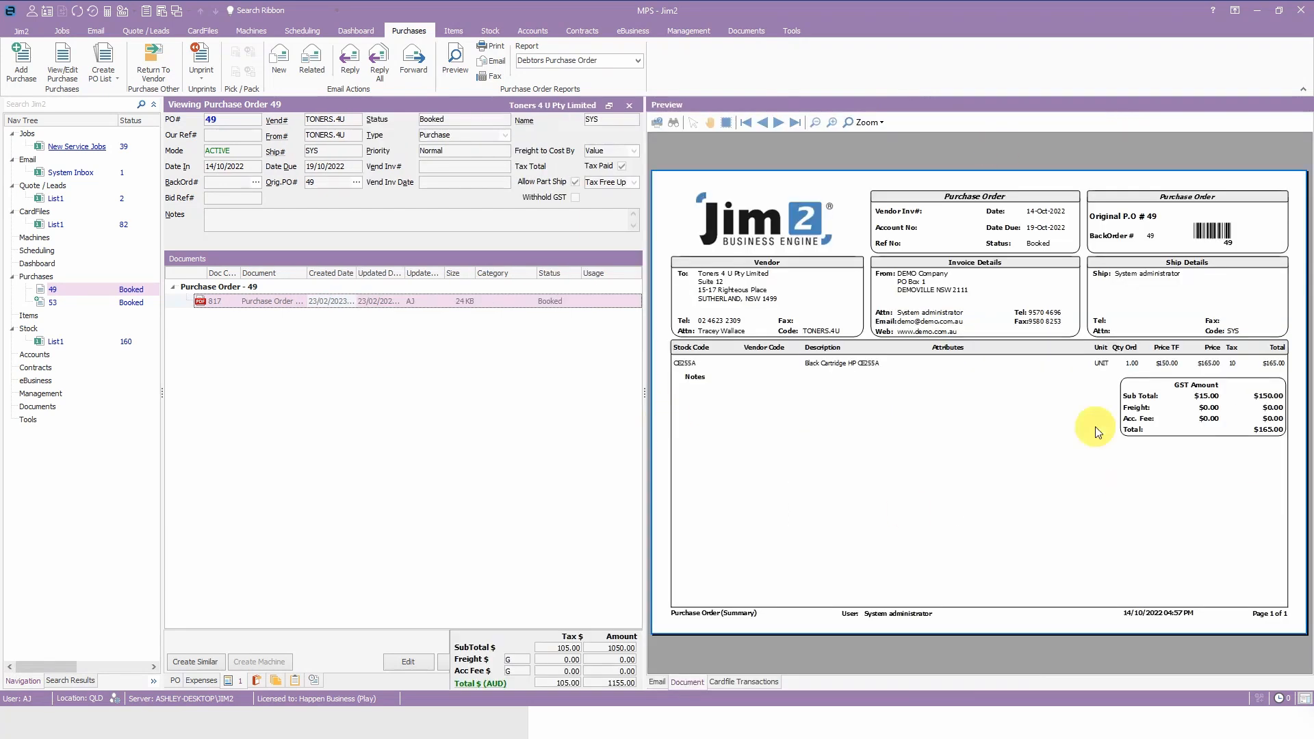
left_click(175, 682)
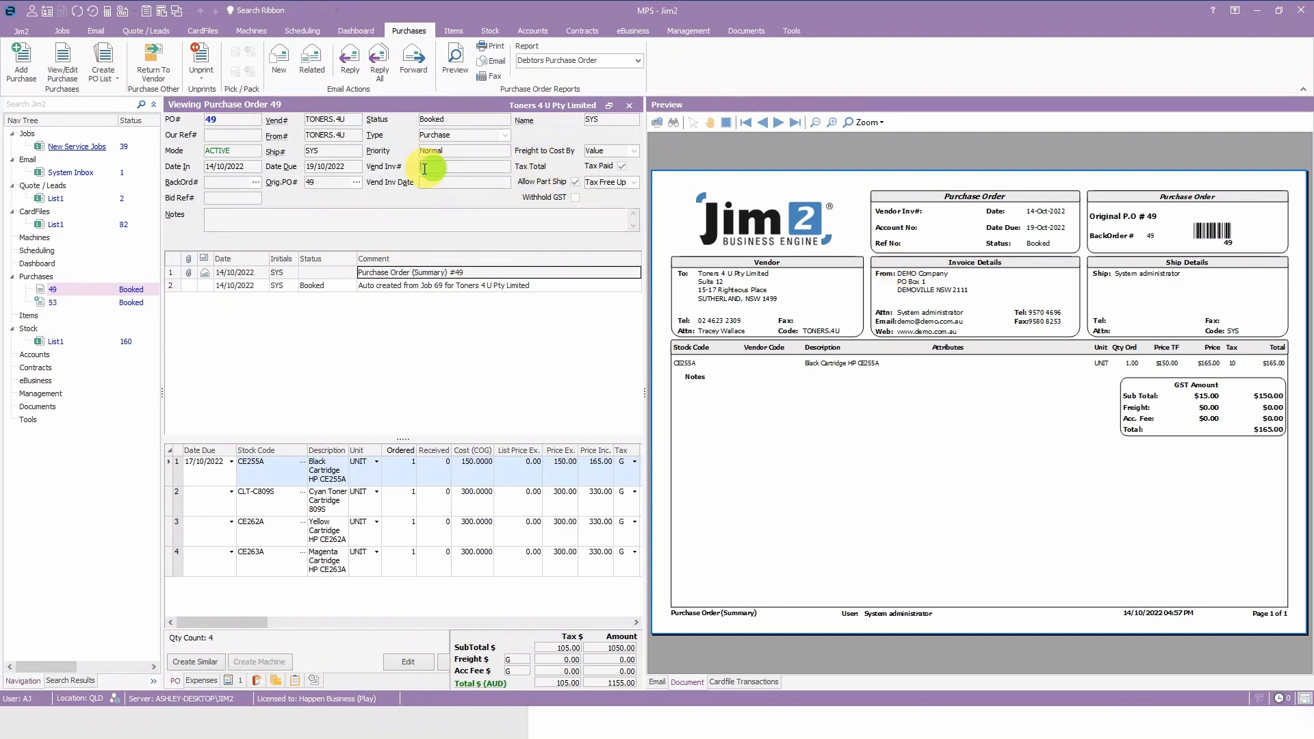
left_click(461, 186)
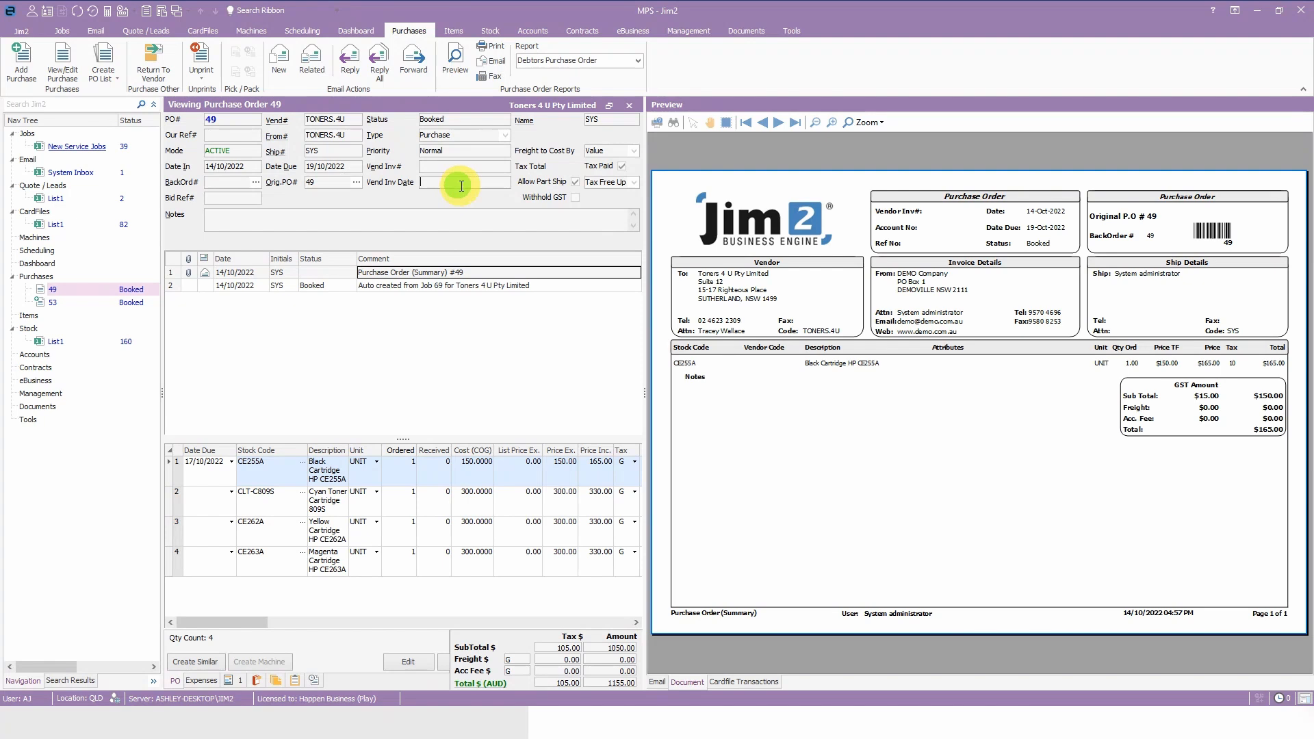